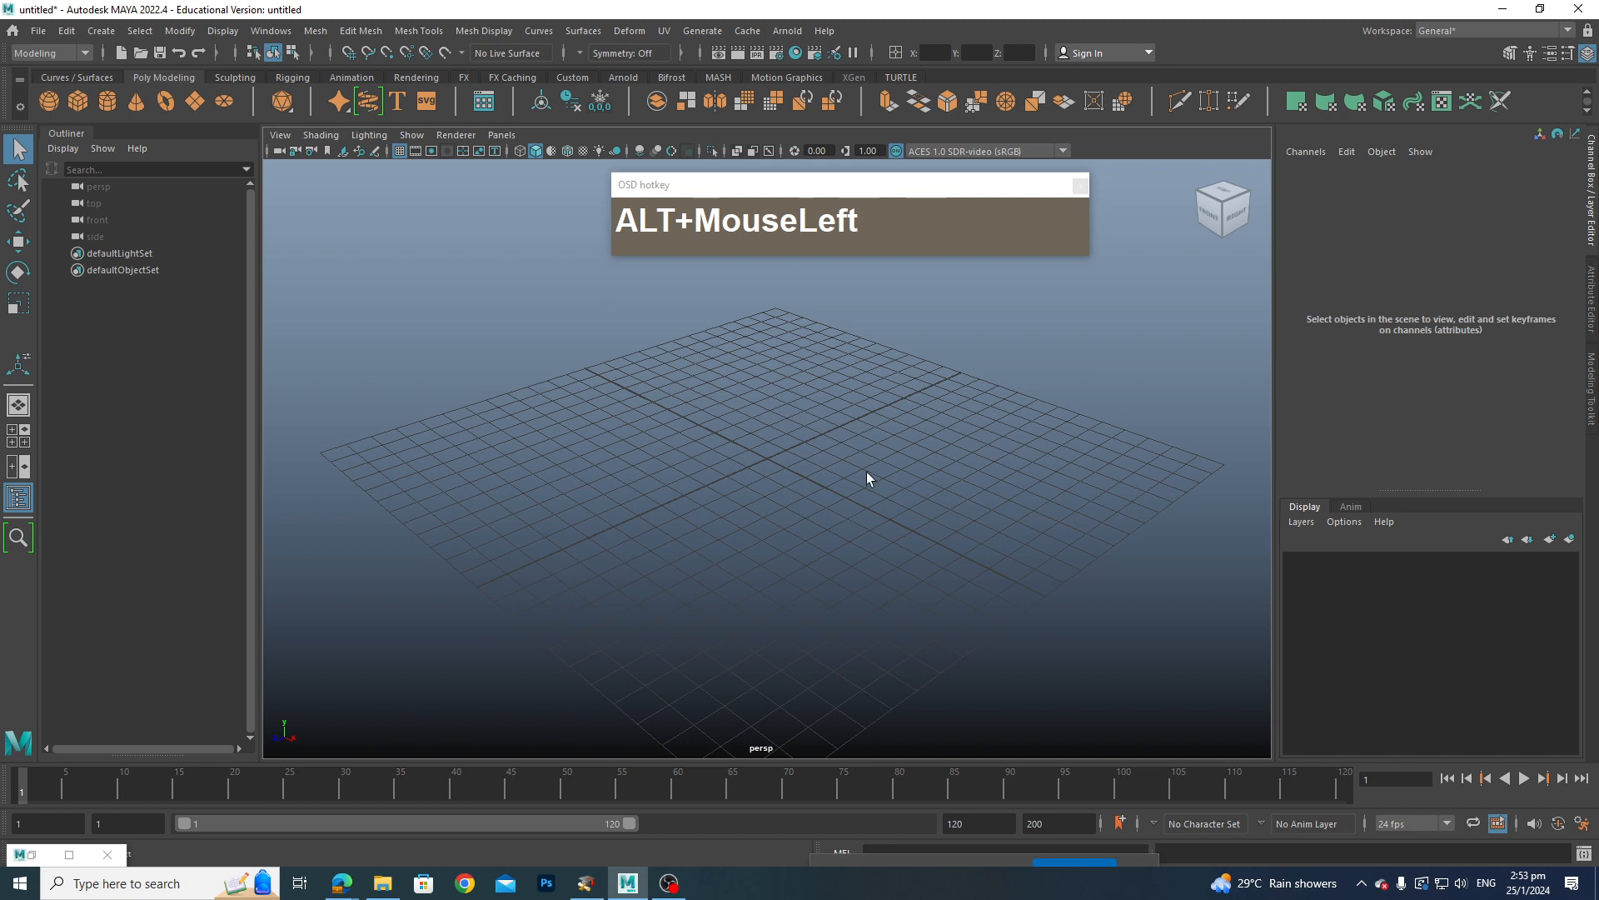
scroll(849, 479, "down", 3)
left_click_drag(846, 475, 797, 511, "alt")
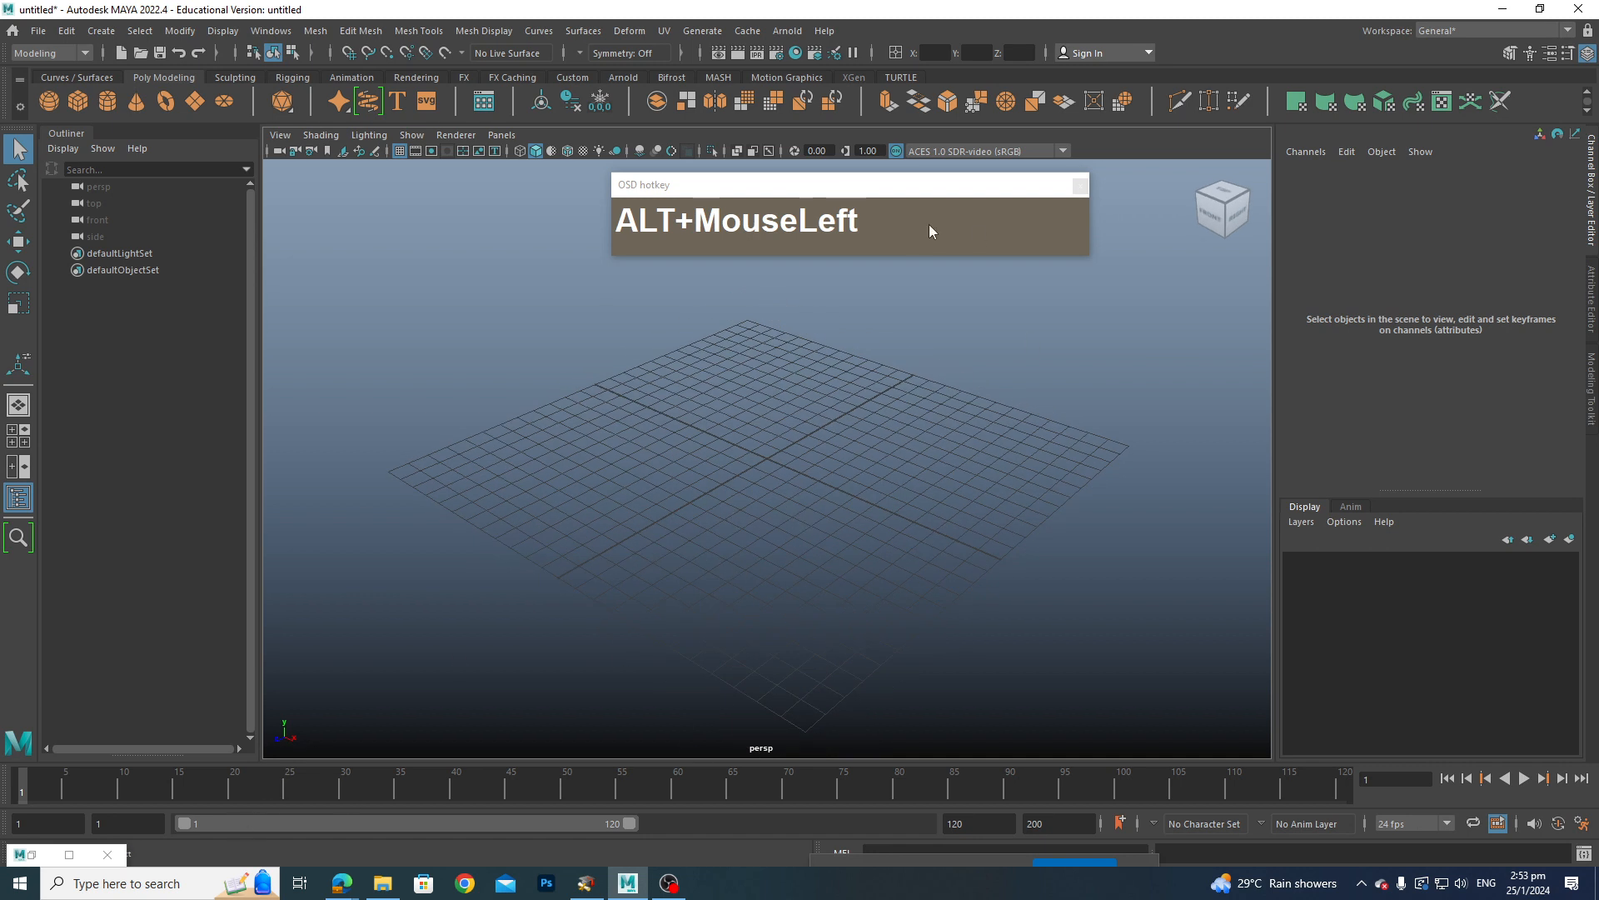
left_click_drag(930, 230, 690, 268)
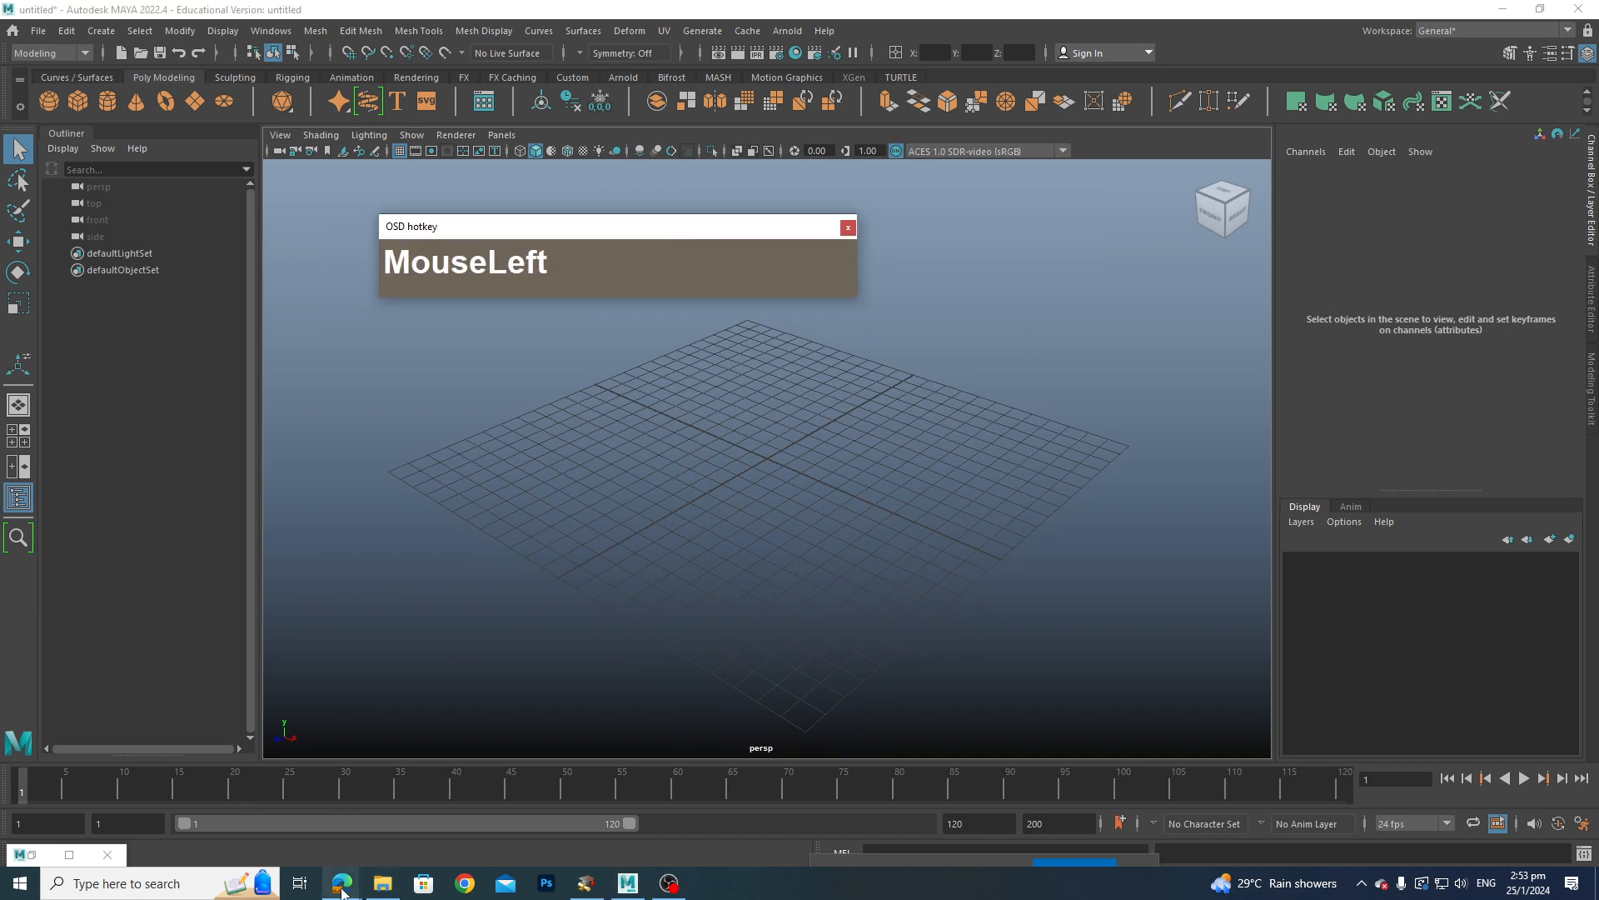
Switch to Microsoft Edge and run a Google image search for "Ikea Lack Table" in a new tab.
left_click(343, 885)
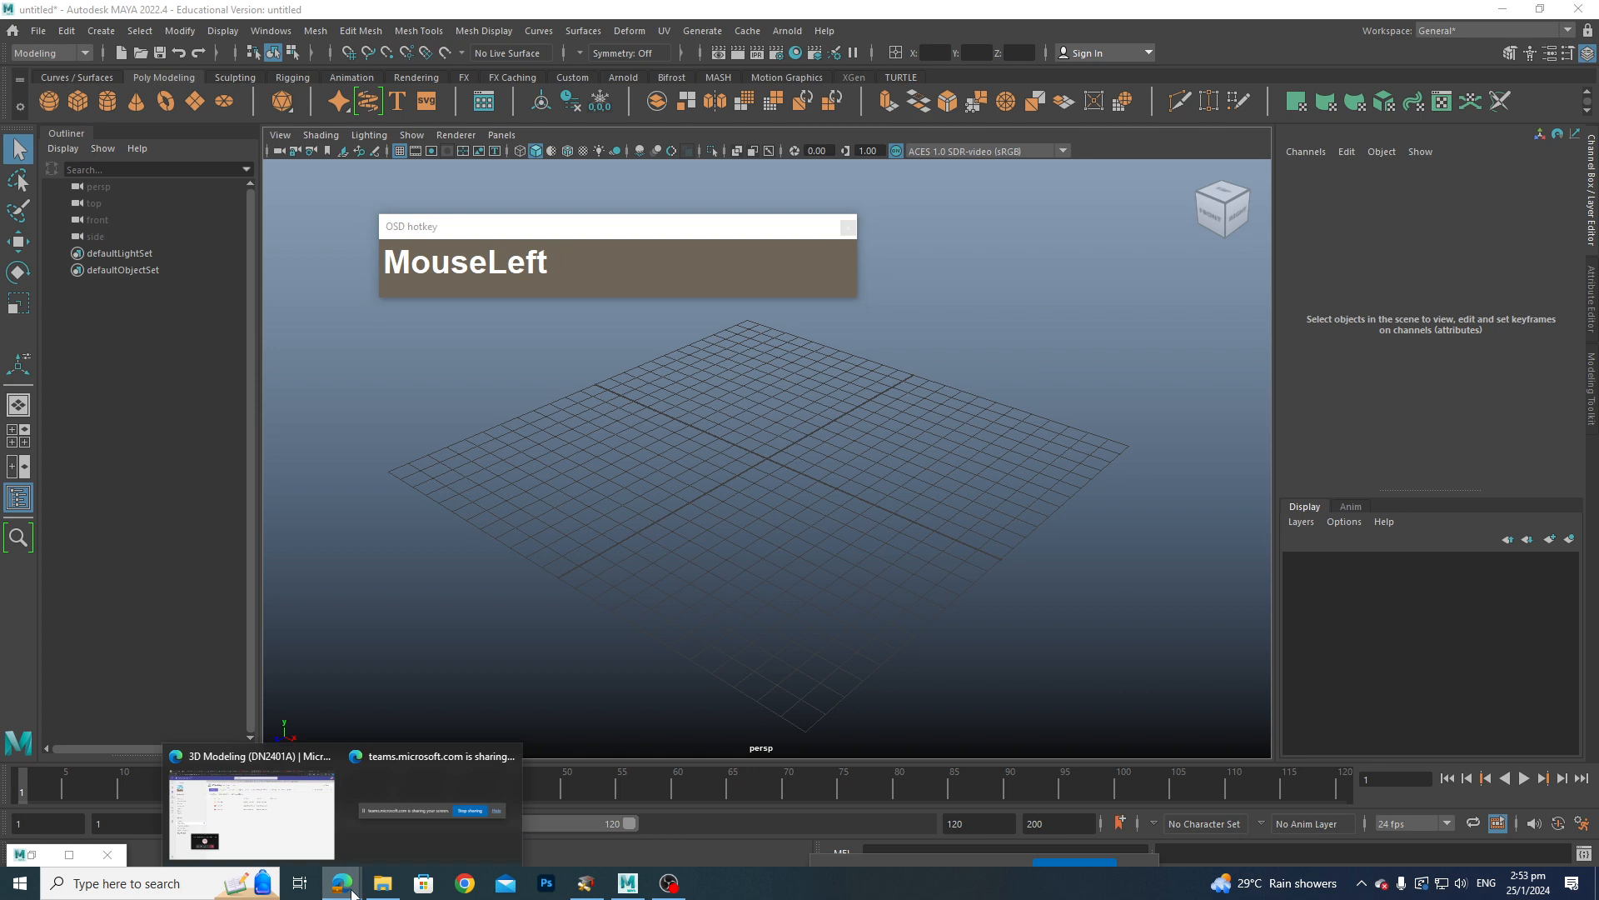
left_click(317, 791)
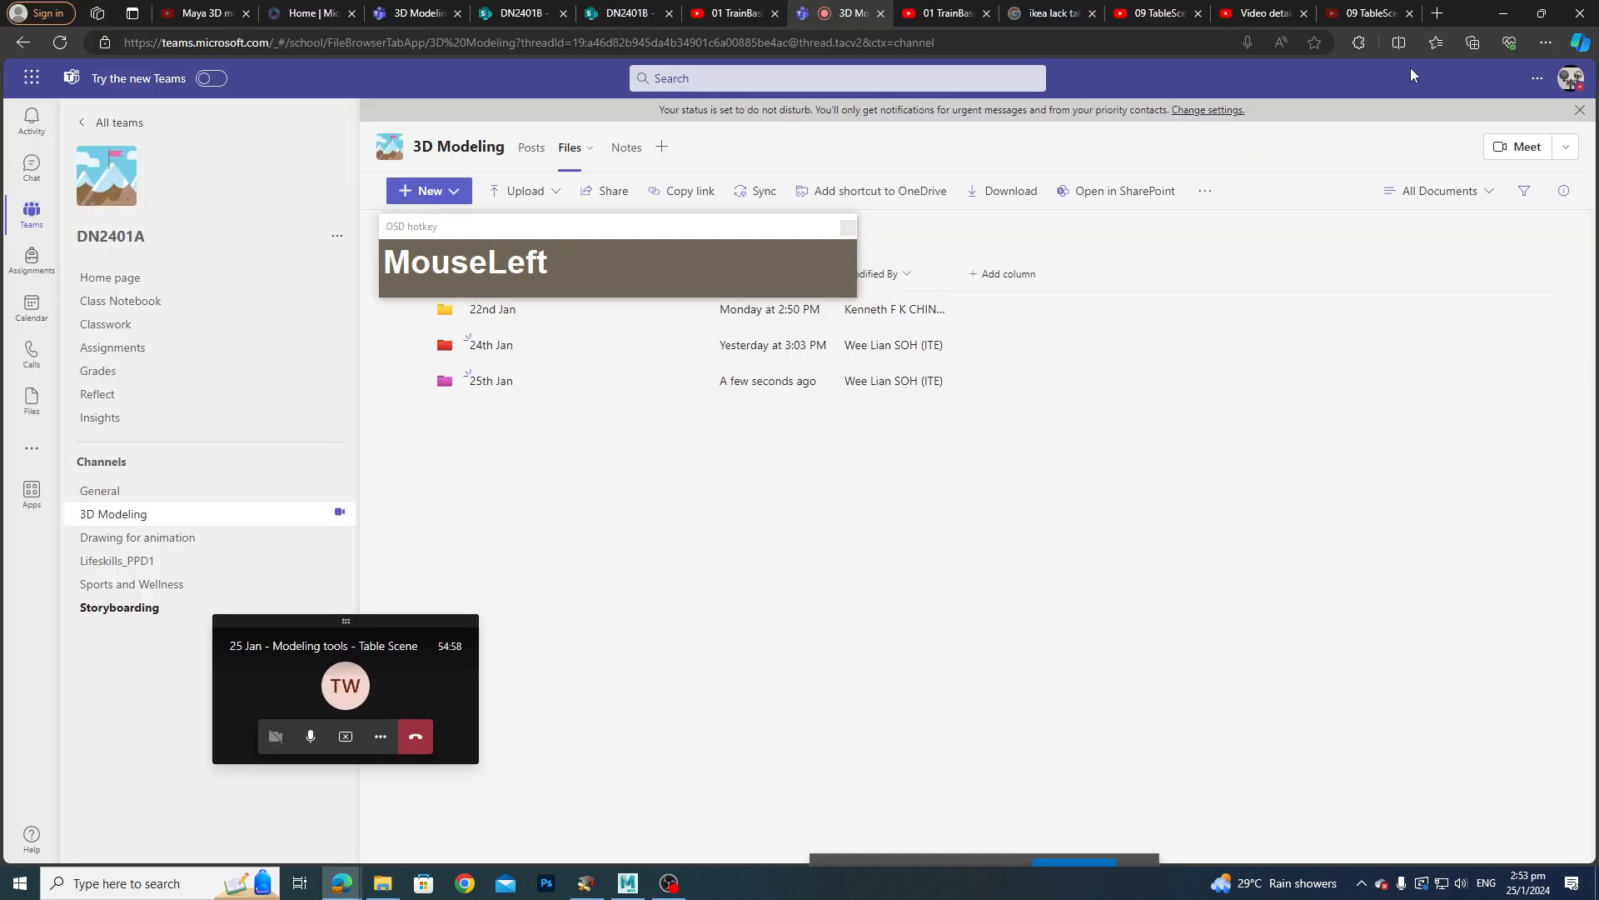
left_click(1441, 13)
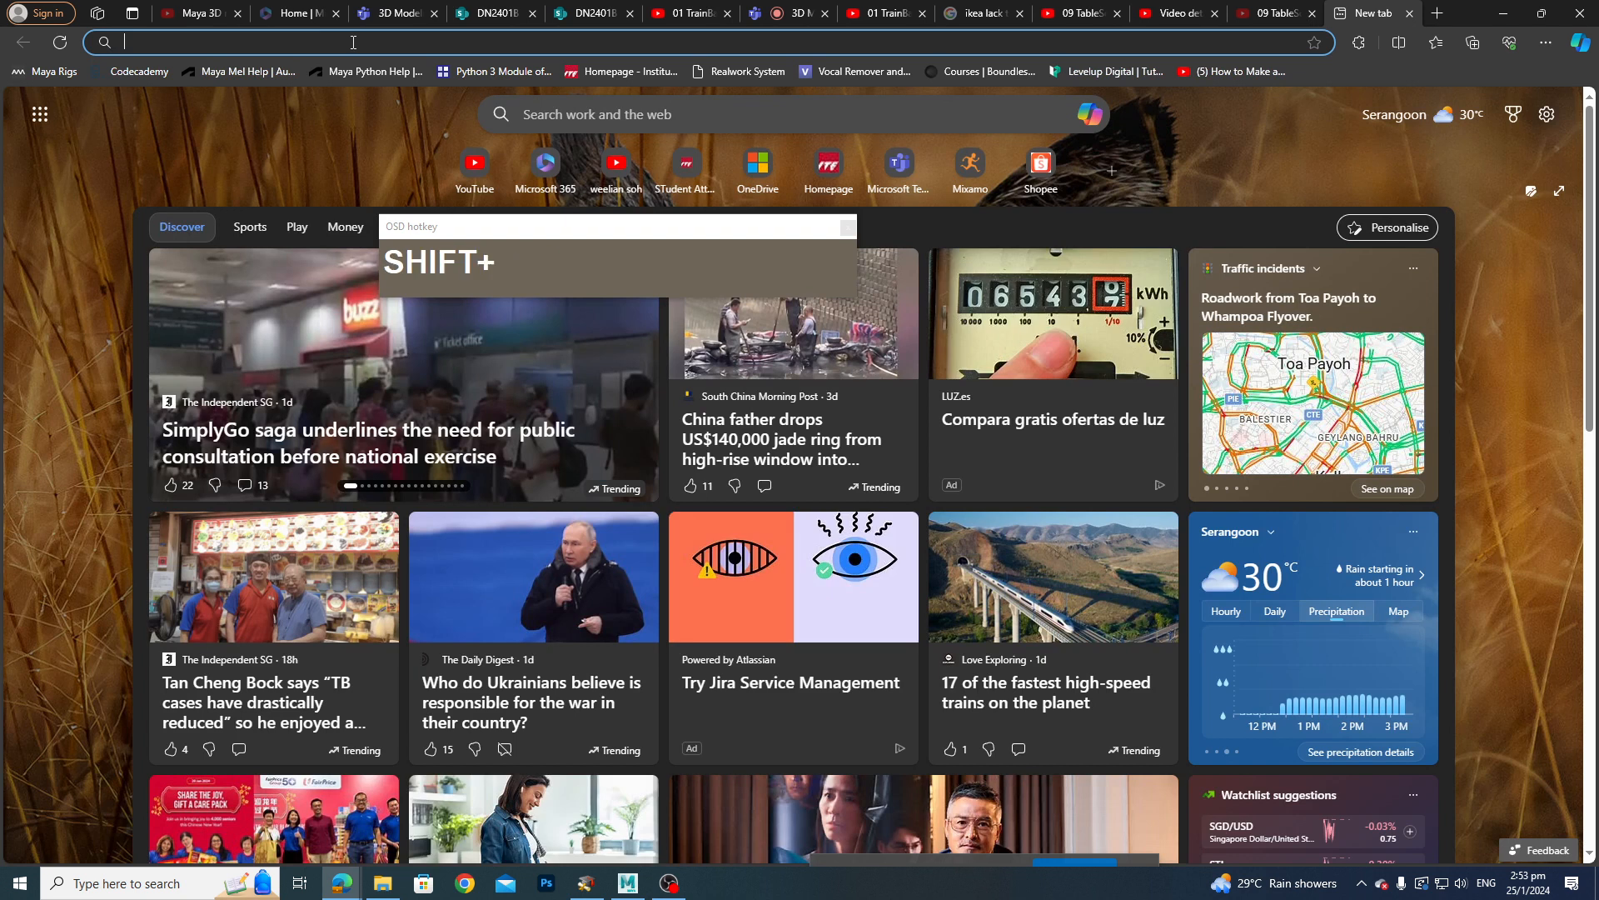
type("Ikea Lack Table")
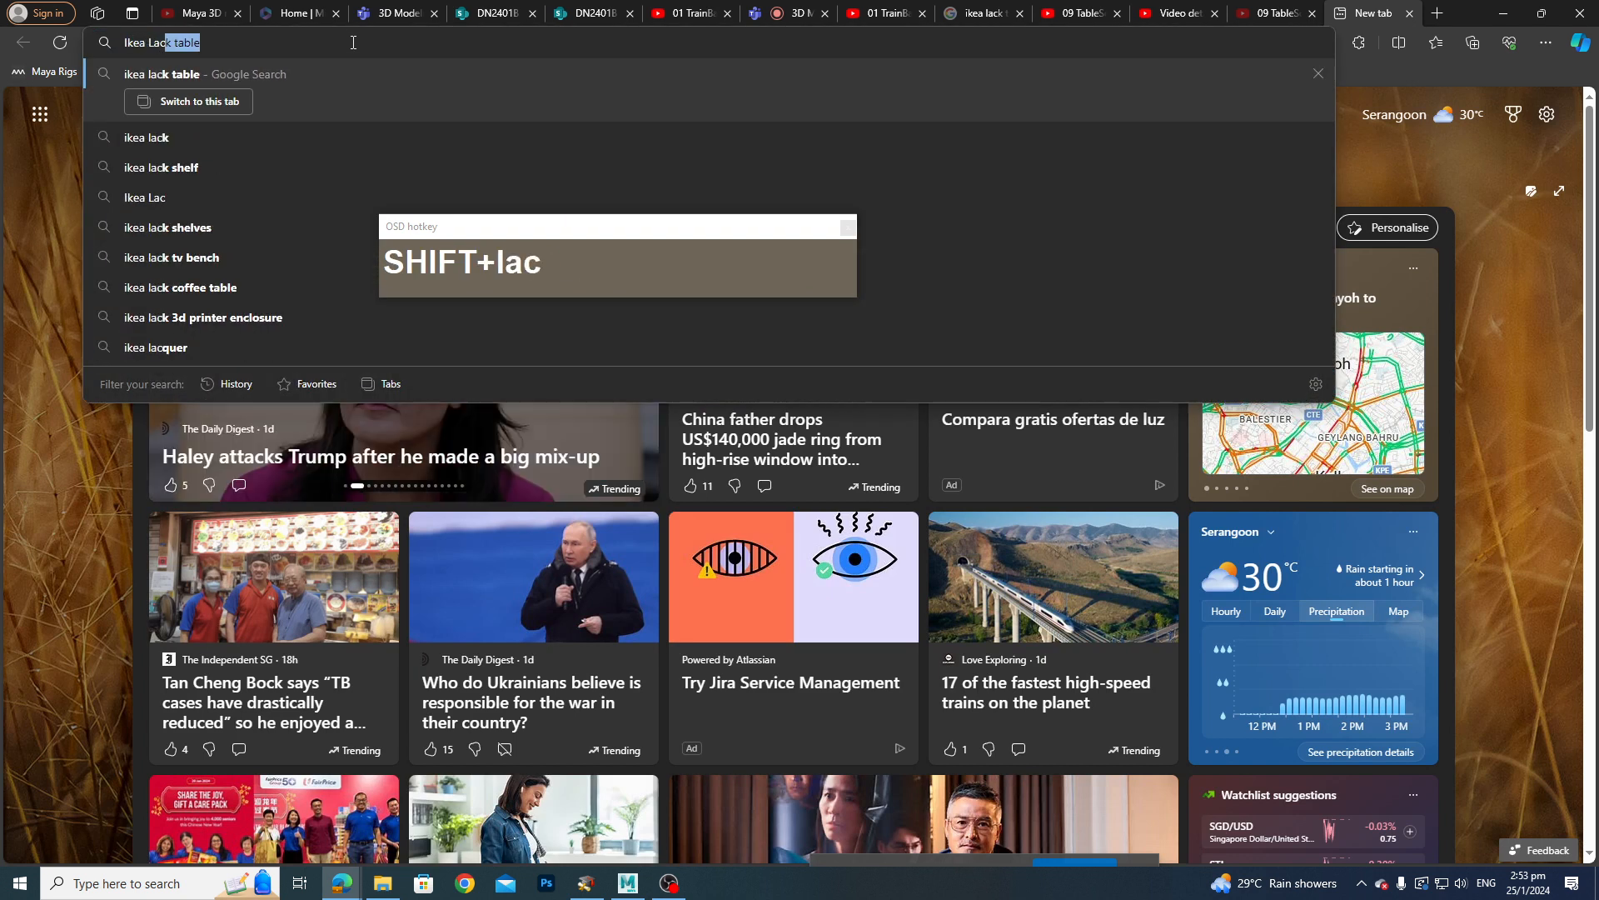
key("Return")
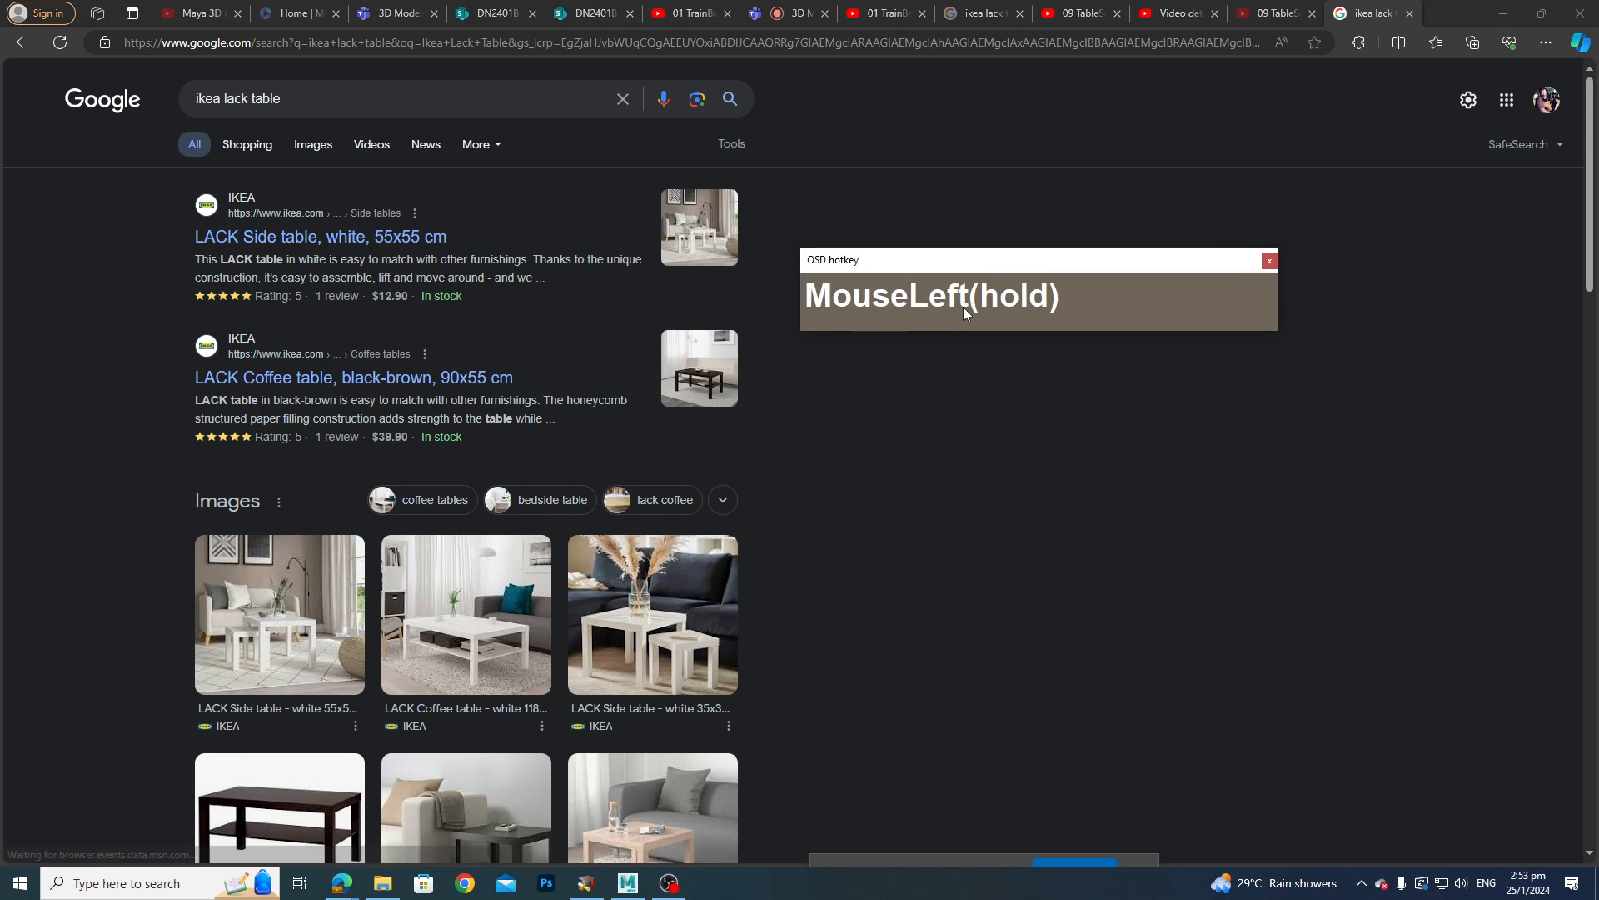
left_click(307, 146)
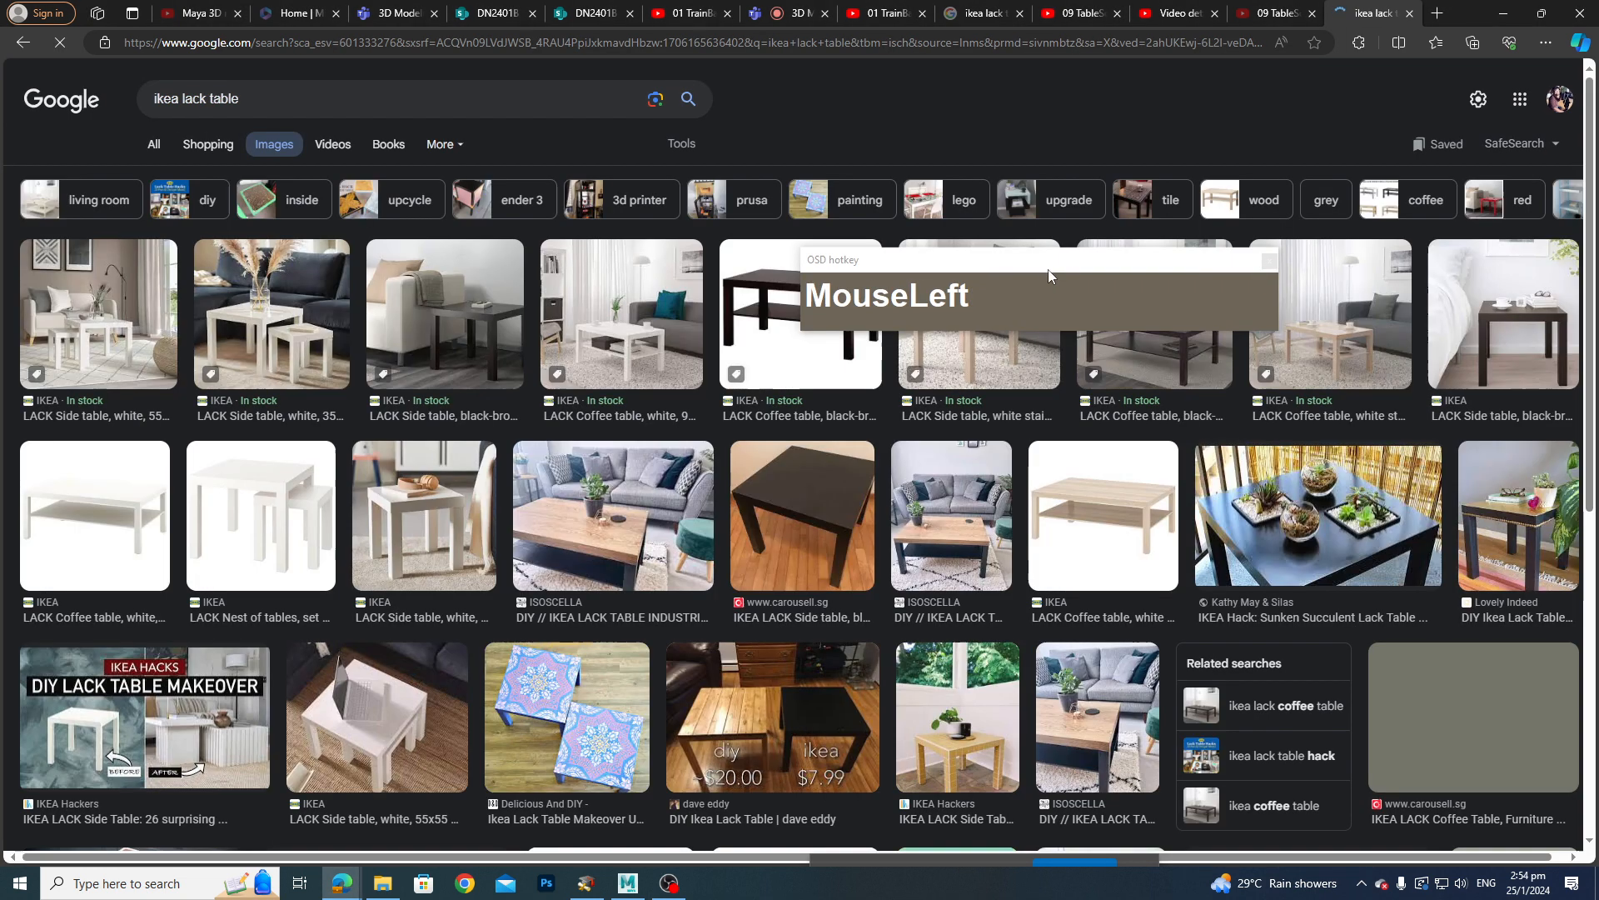
left_click_drag(1048, 268, 1175, 190)
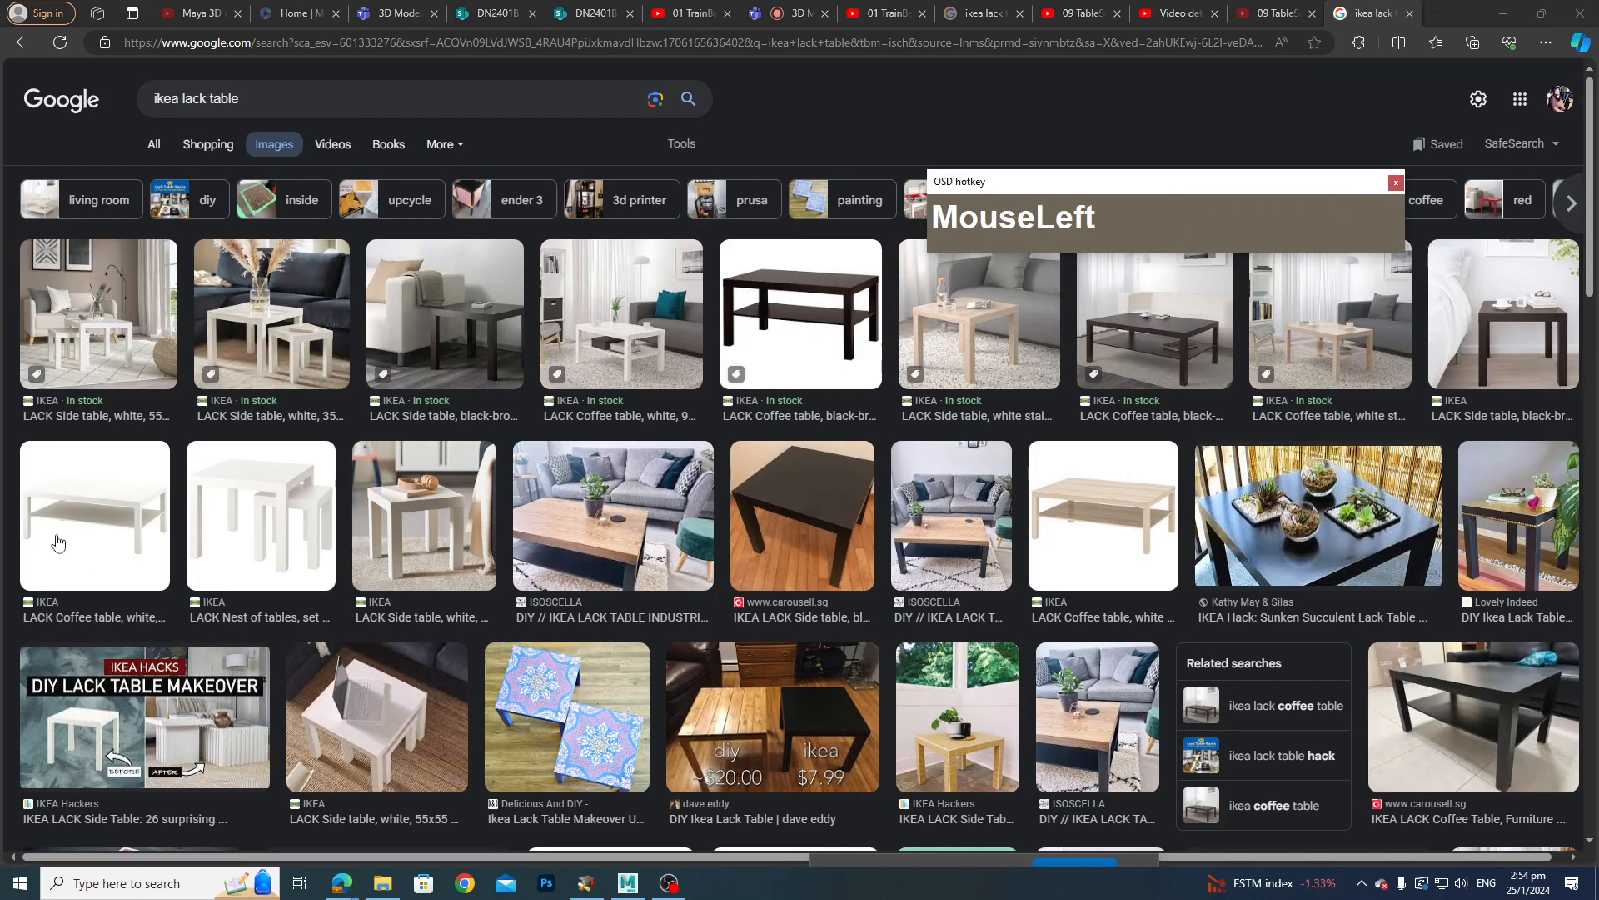
Examine the reference images of the white LACK nest of tables and the black Lack side table.
left_click(210, 528)
left_click_drag(1189, 177, 735, 140)
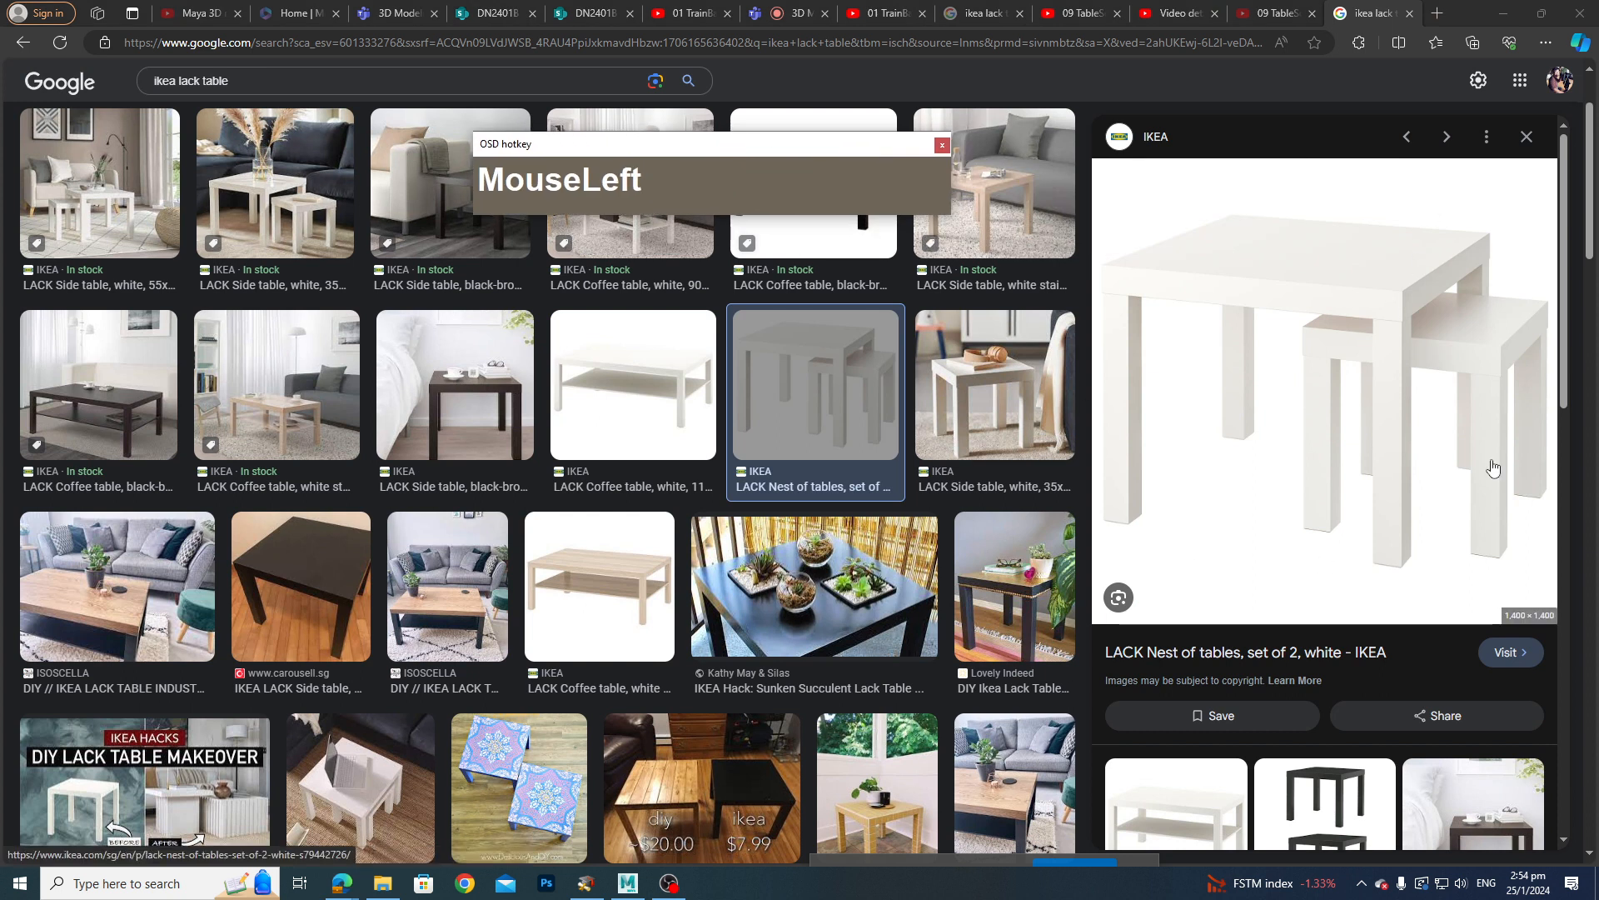
scroll(1416, 467, "down", 5)
left_click(1369, 439)
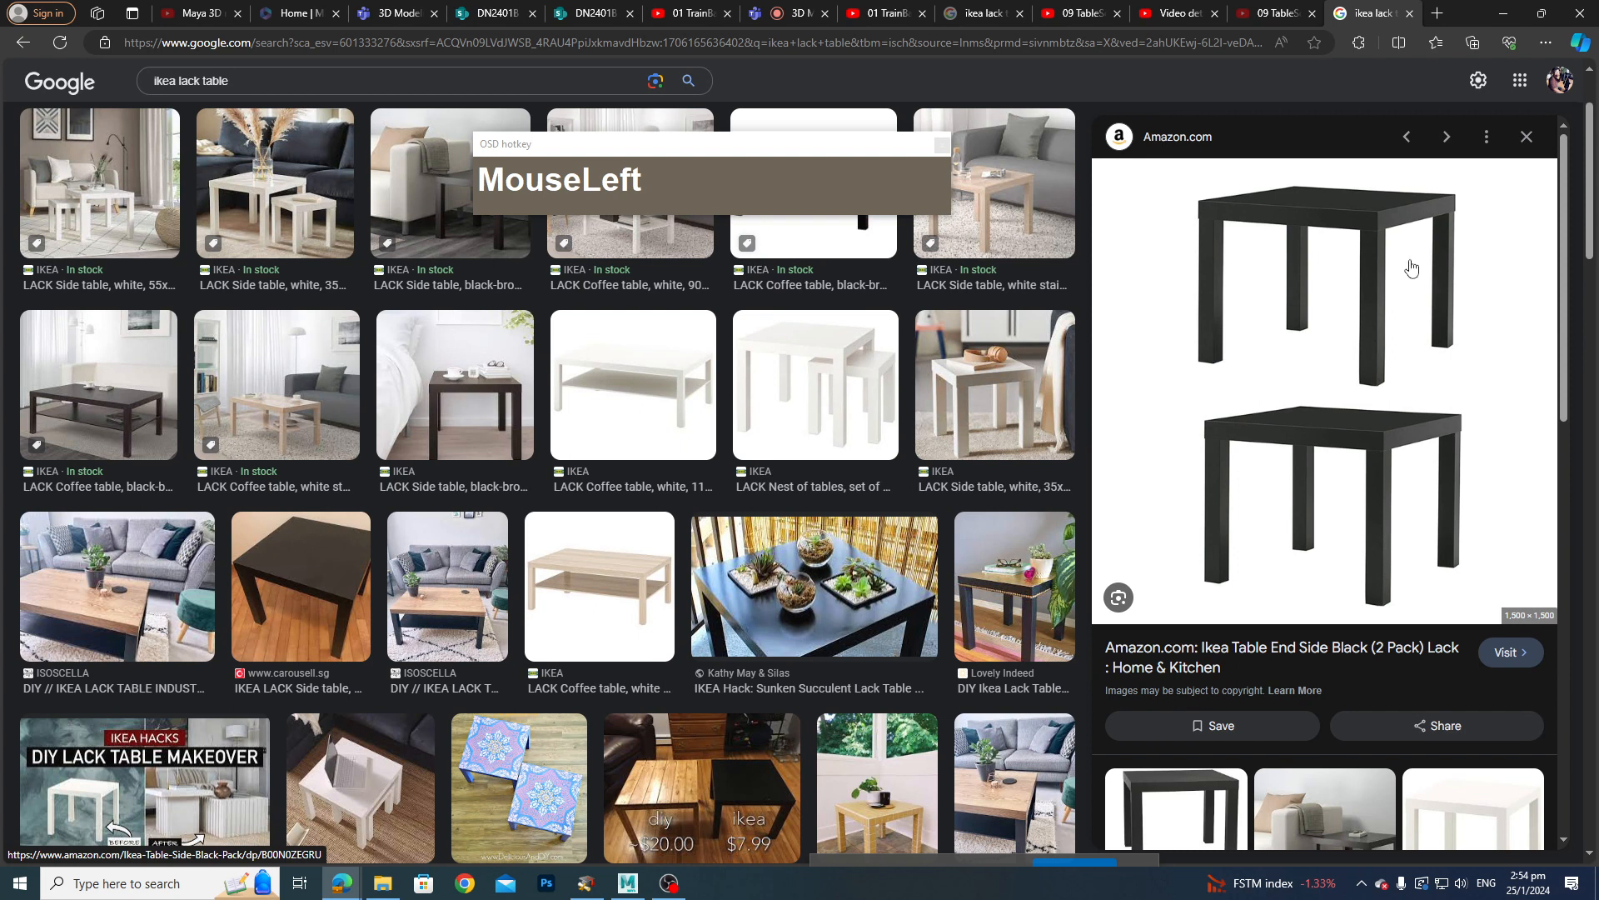
scroll(1358, 427, "down", 4)
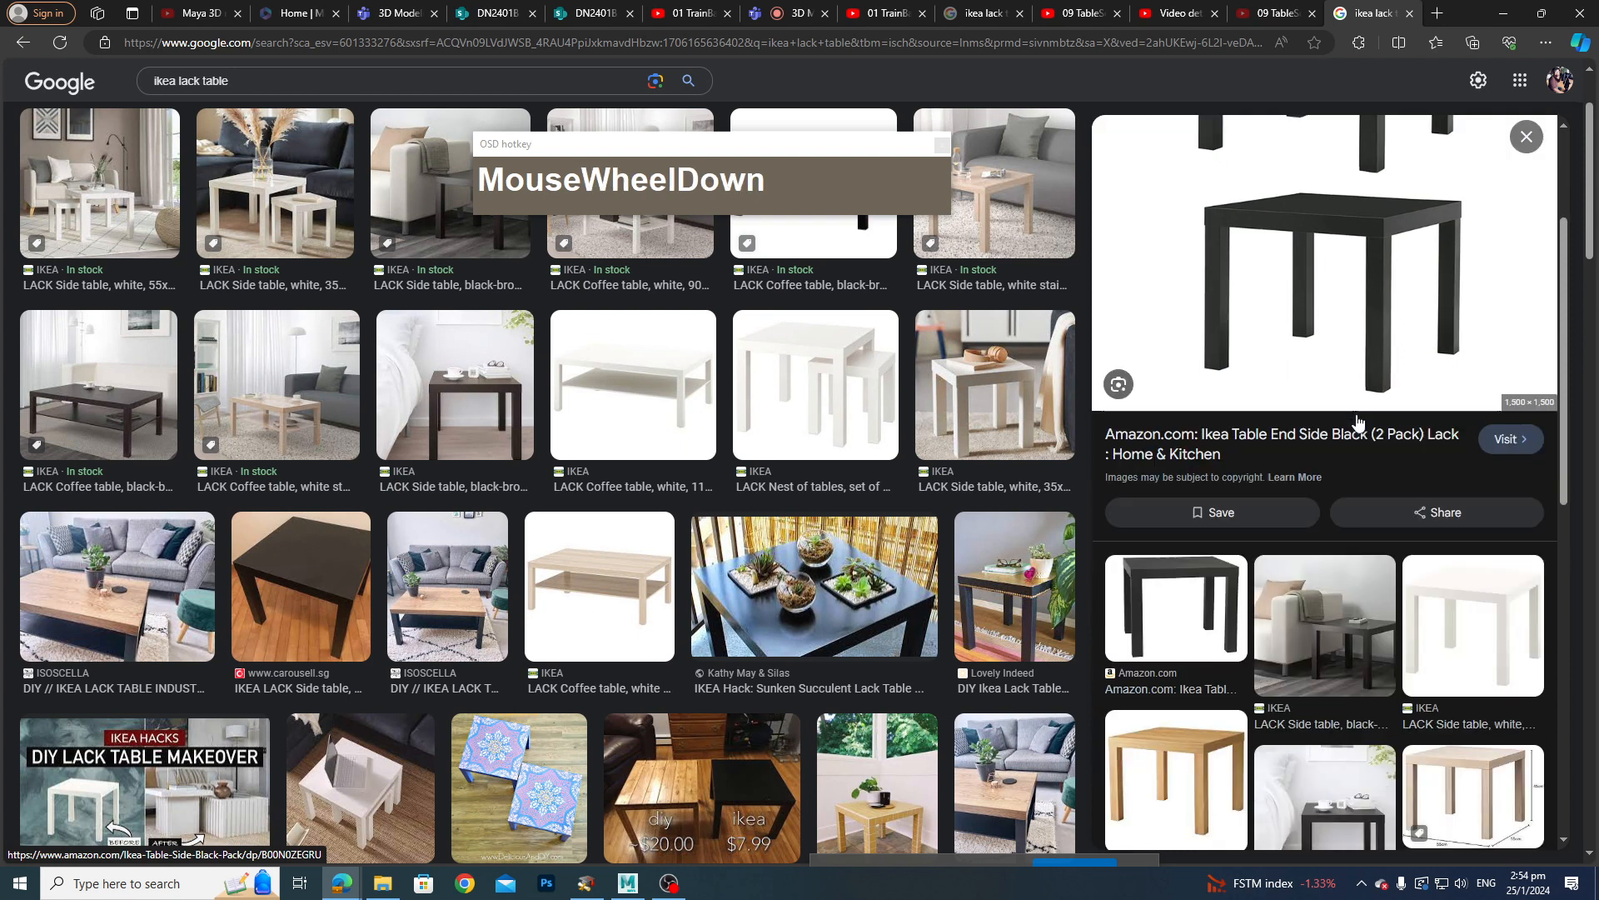
scroll(1374, 450, "up", 4)
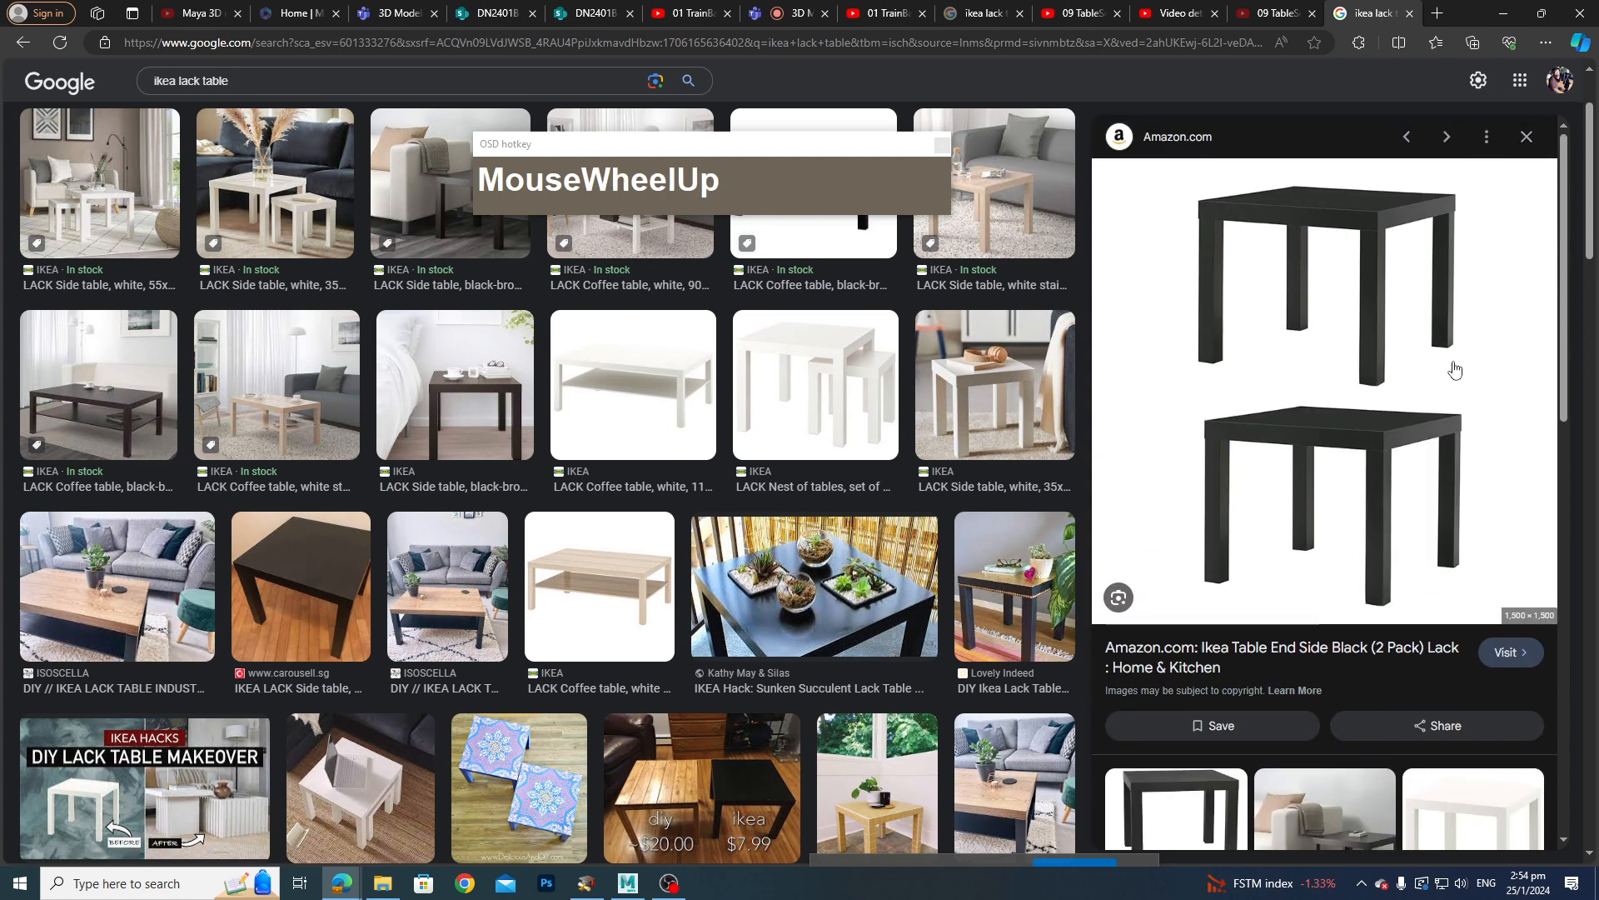
Return to Maya and create a polygon cube at the centre of the grid.
left_click(1503, 13)
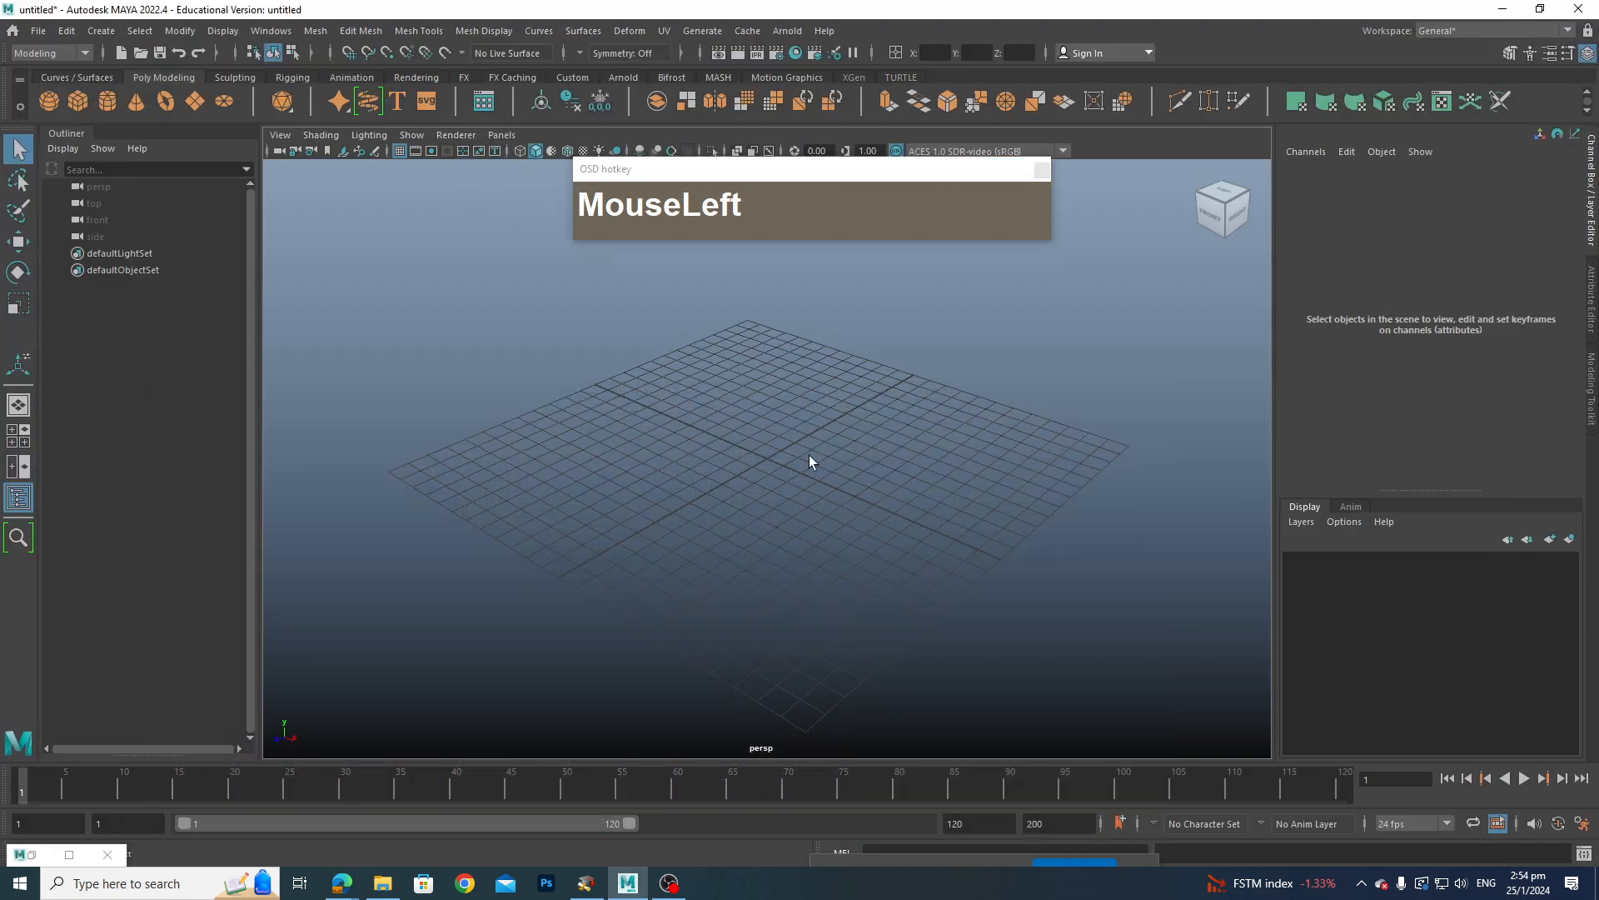
right_click_drag(743, 450, 743, 488, "shift")
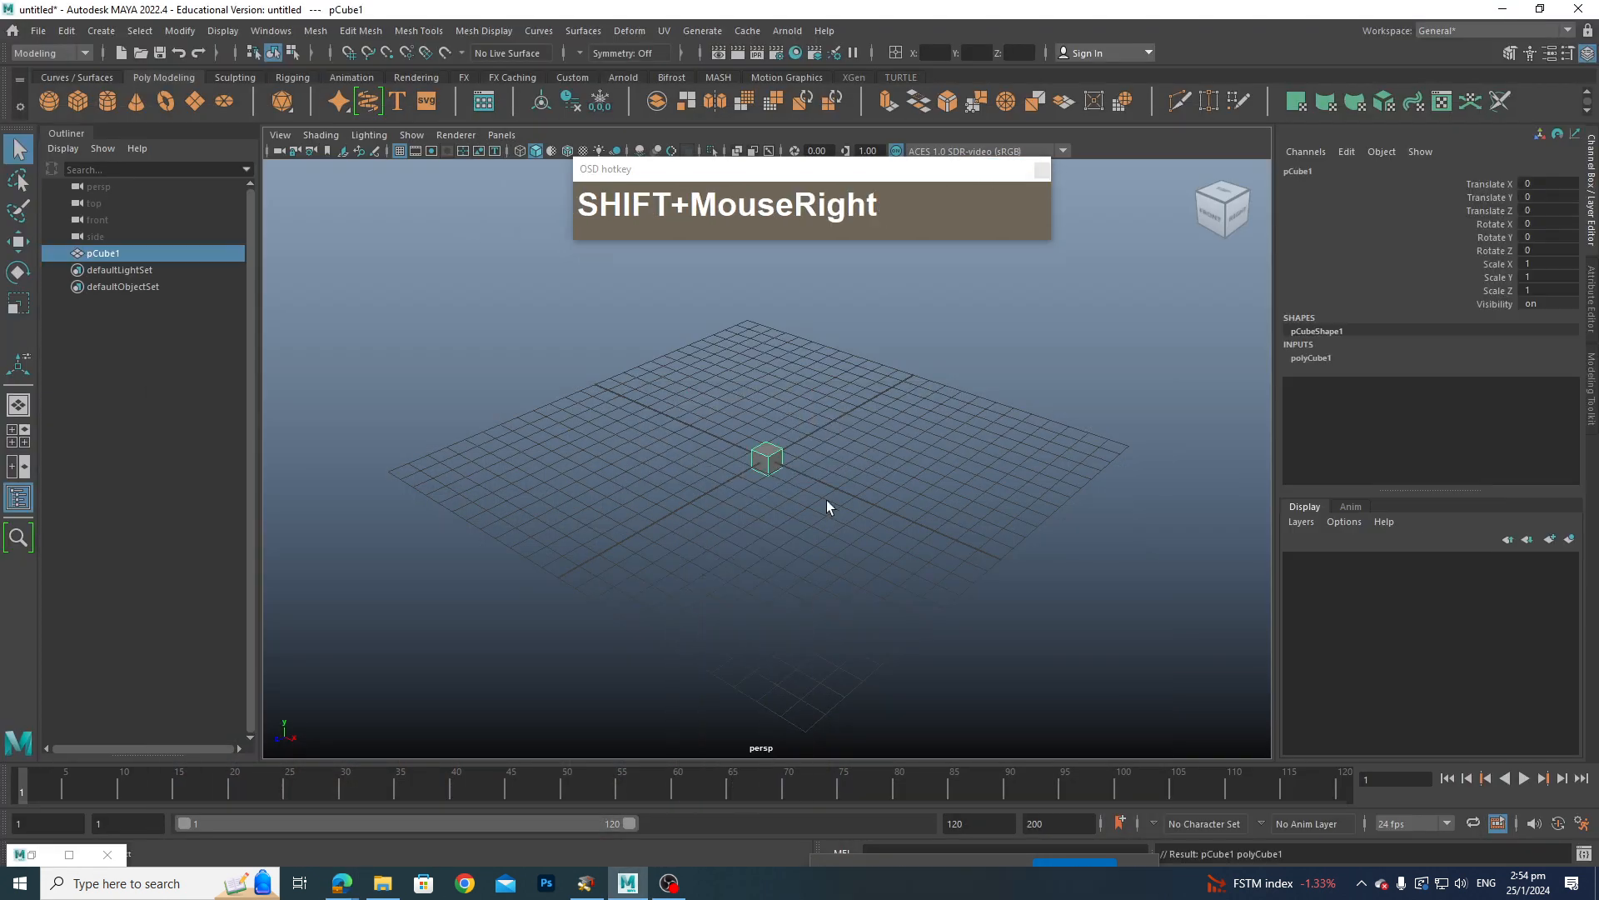
scroll(858, 497, "up", 3)
scroll(861, 500, "down", 3)
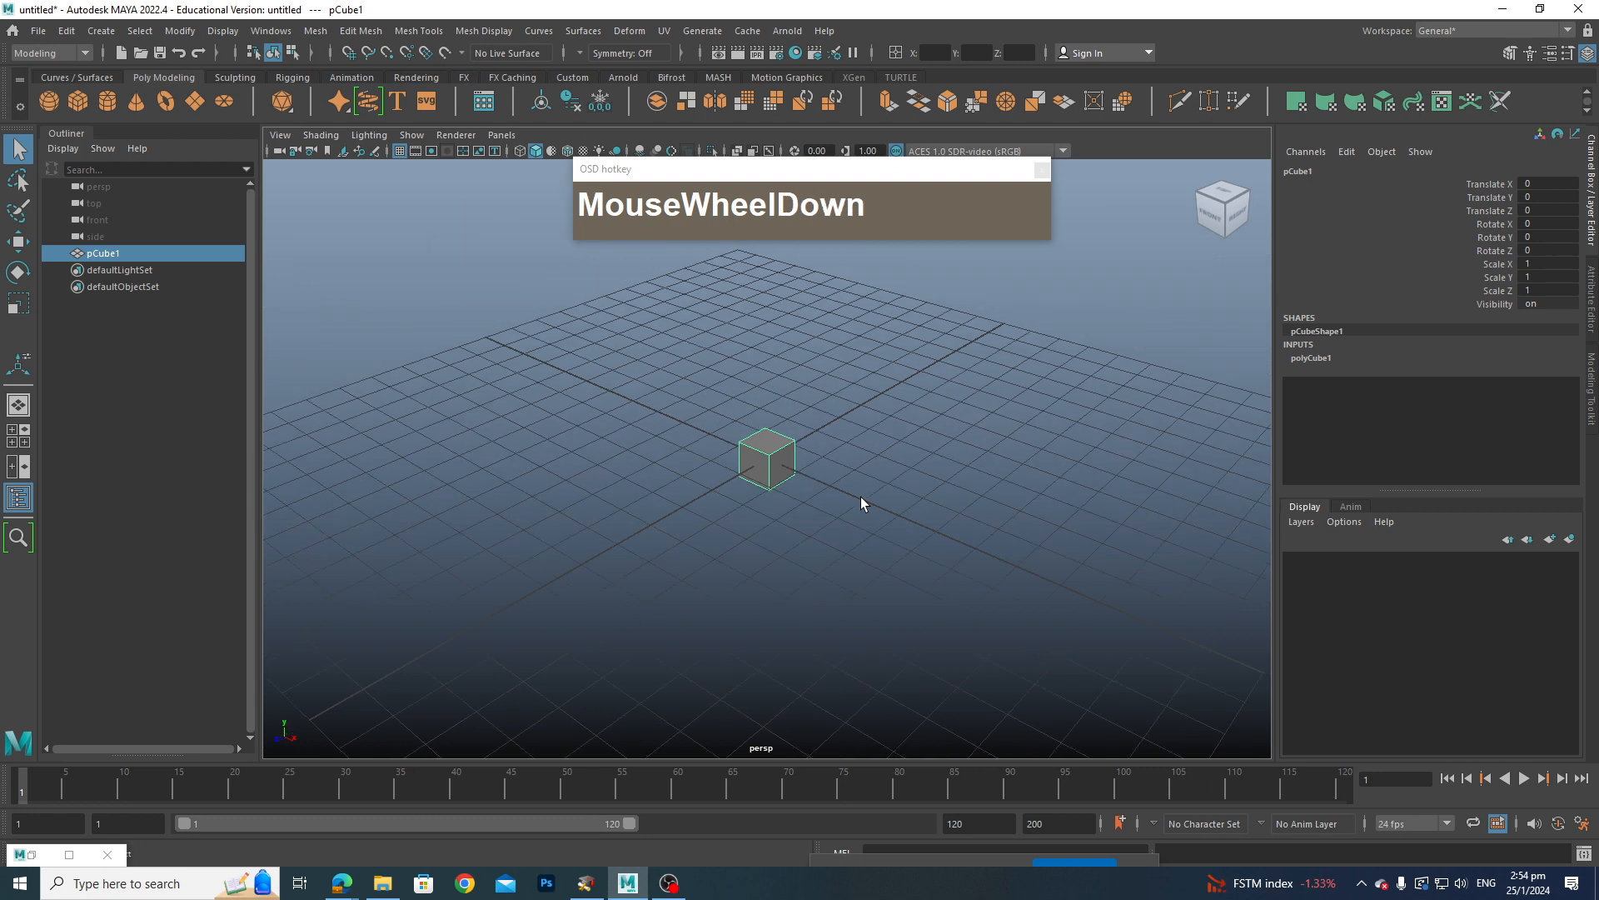
mouse_move(861, 500)
left_mouse_down("alt")
mouse_move(833, 478)
mouse_move(845, 494)
left_mouse_up("alt")
left_click_drag(636, 536, 636, 536, "alt")
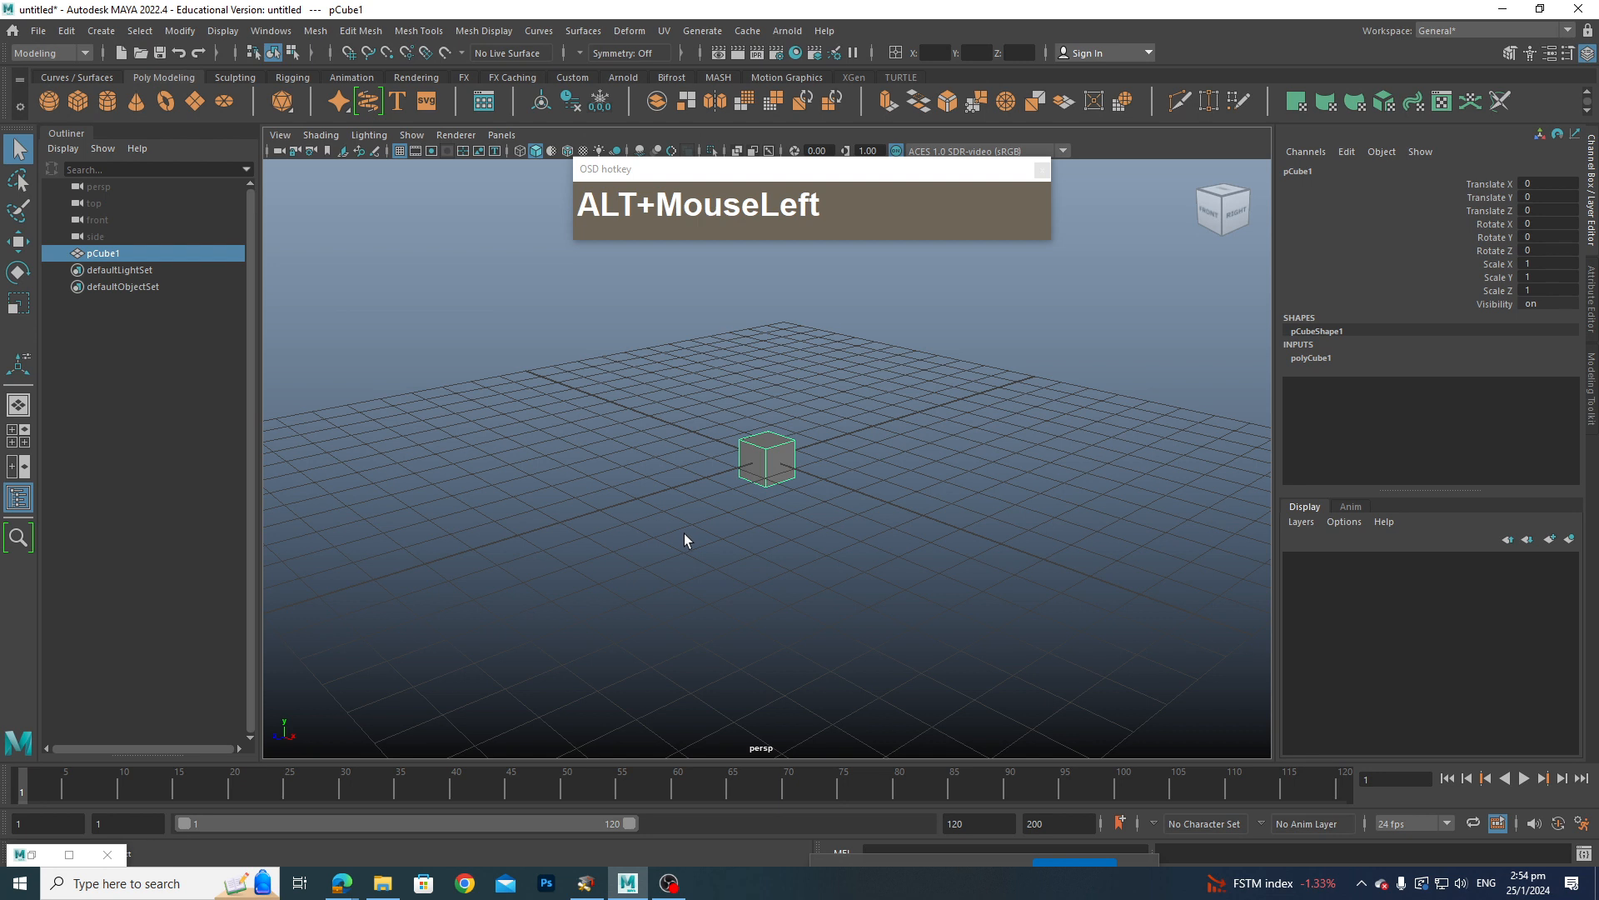
left_click_drag(802, 528, 808, 543, "alt")
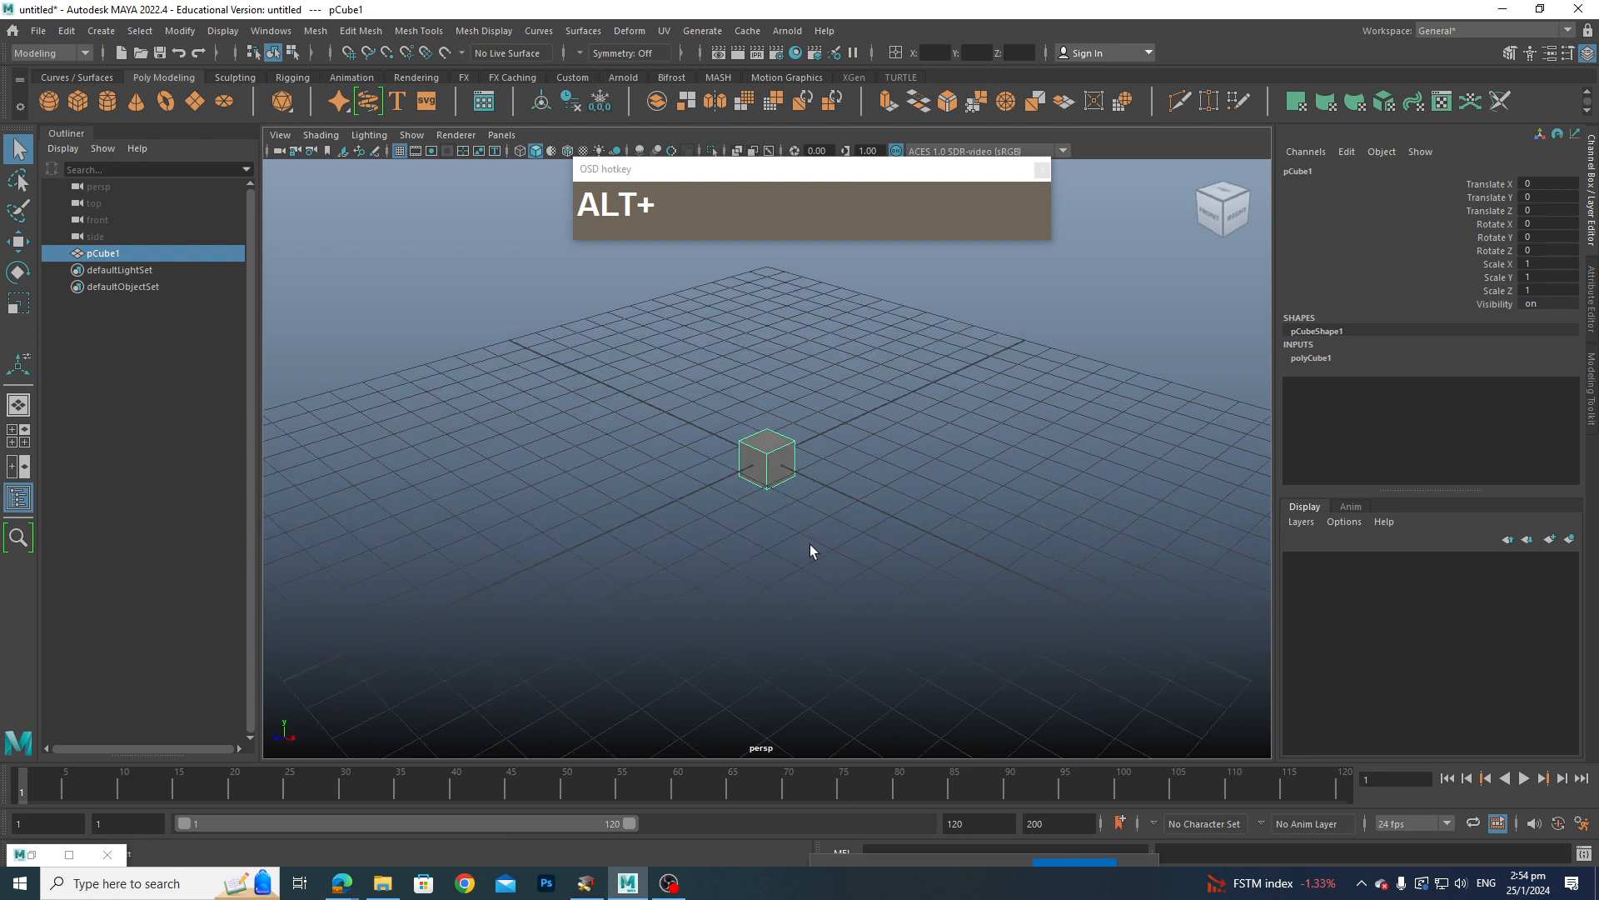
Scale the cube evenly in X and Z to about 10.68 to form a flat square tabletop.
key("r")
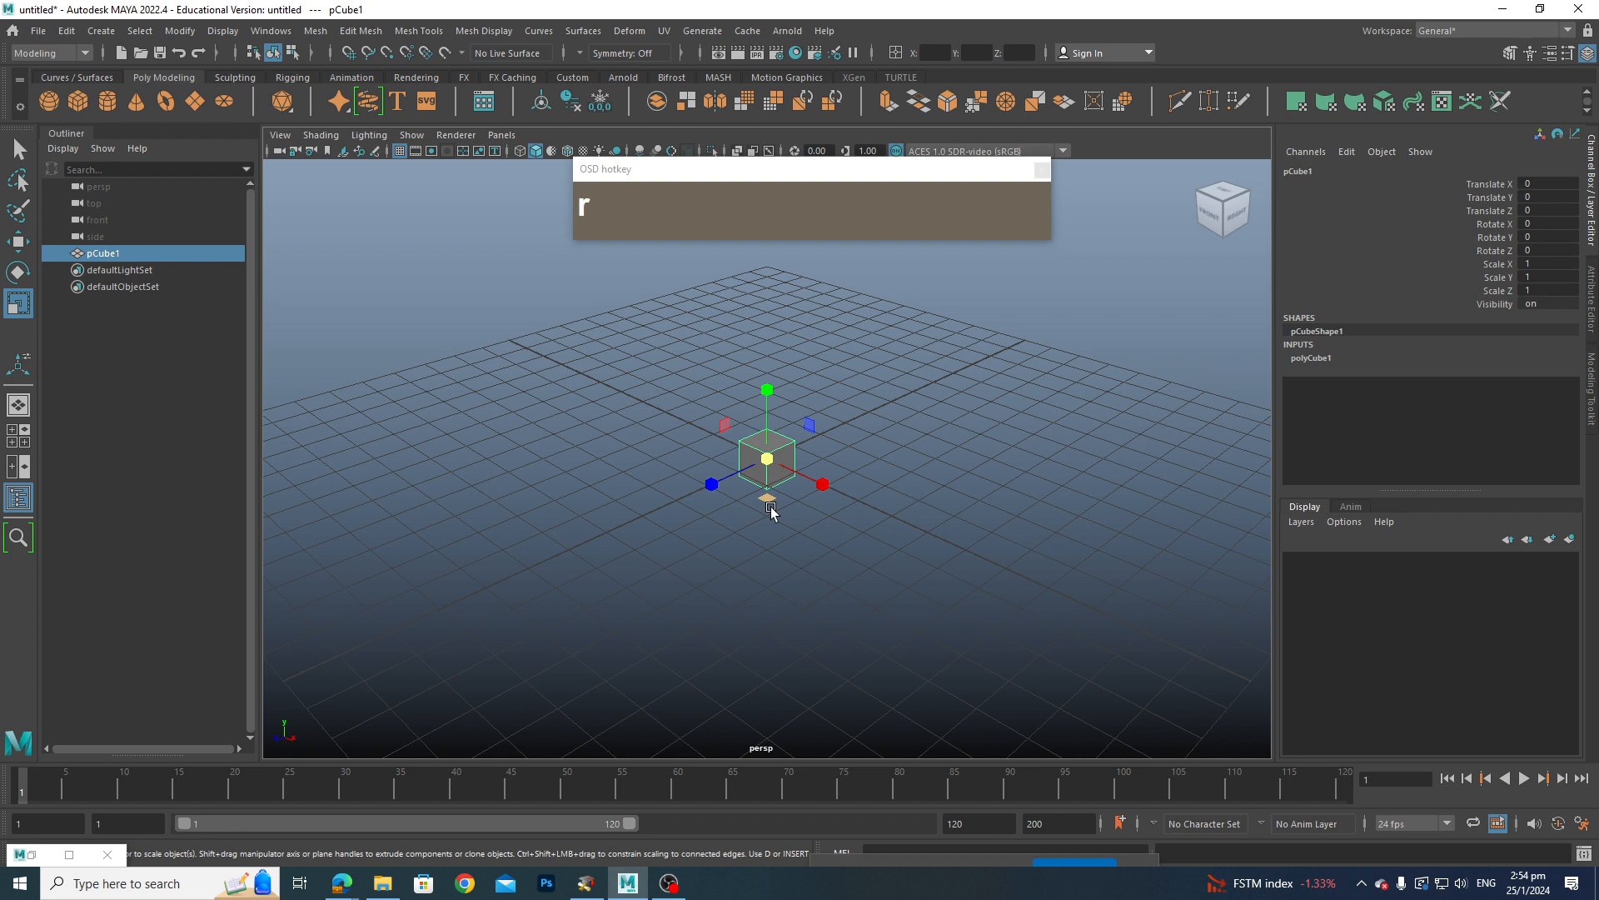
left_click_drag(771, 507, 760, 835)
scroll(799, 584, "down", 1)
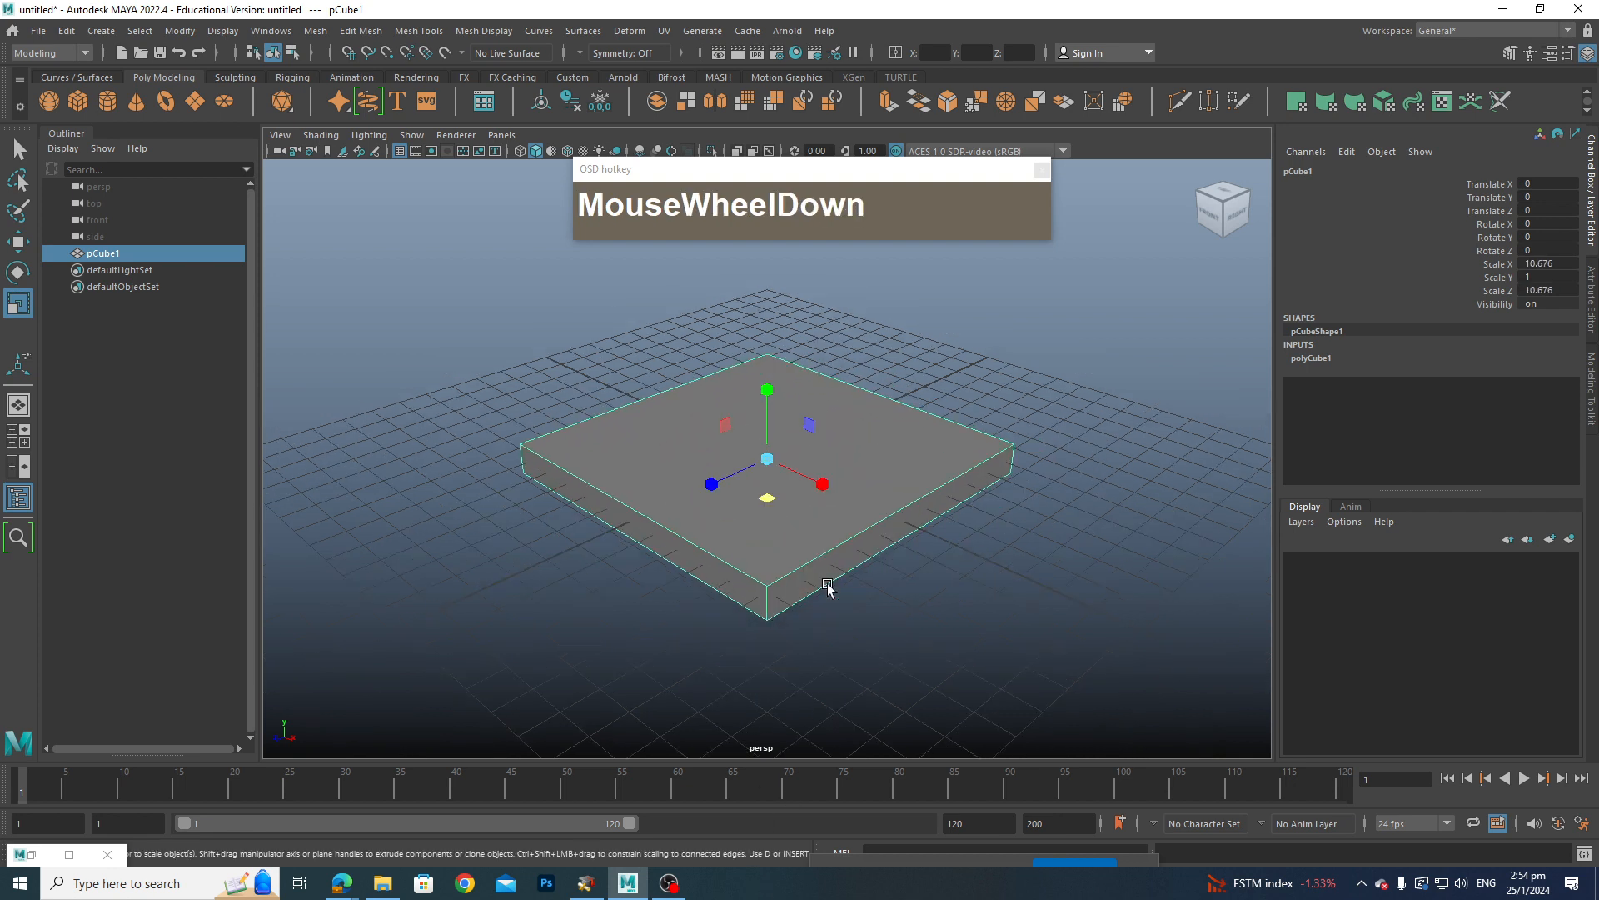
scroll(1567, 278, "up", 1)
left_click(1568, 274)
left_click(1491, 264)
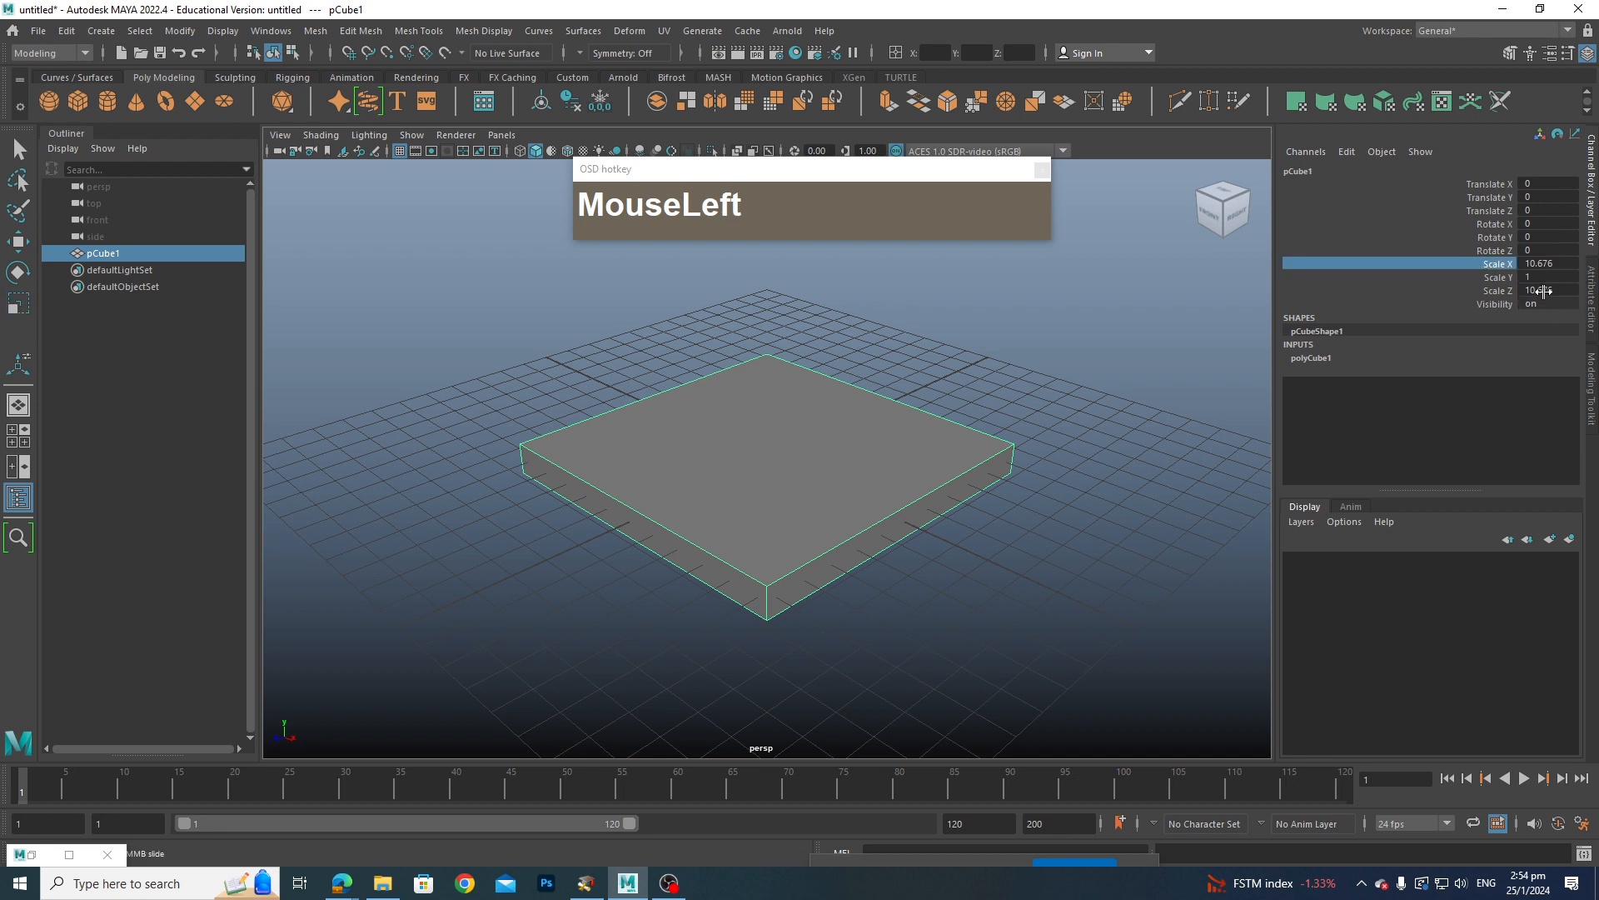
left_click(960, 510)
left_click(955, 433)
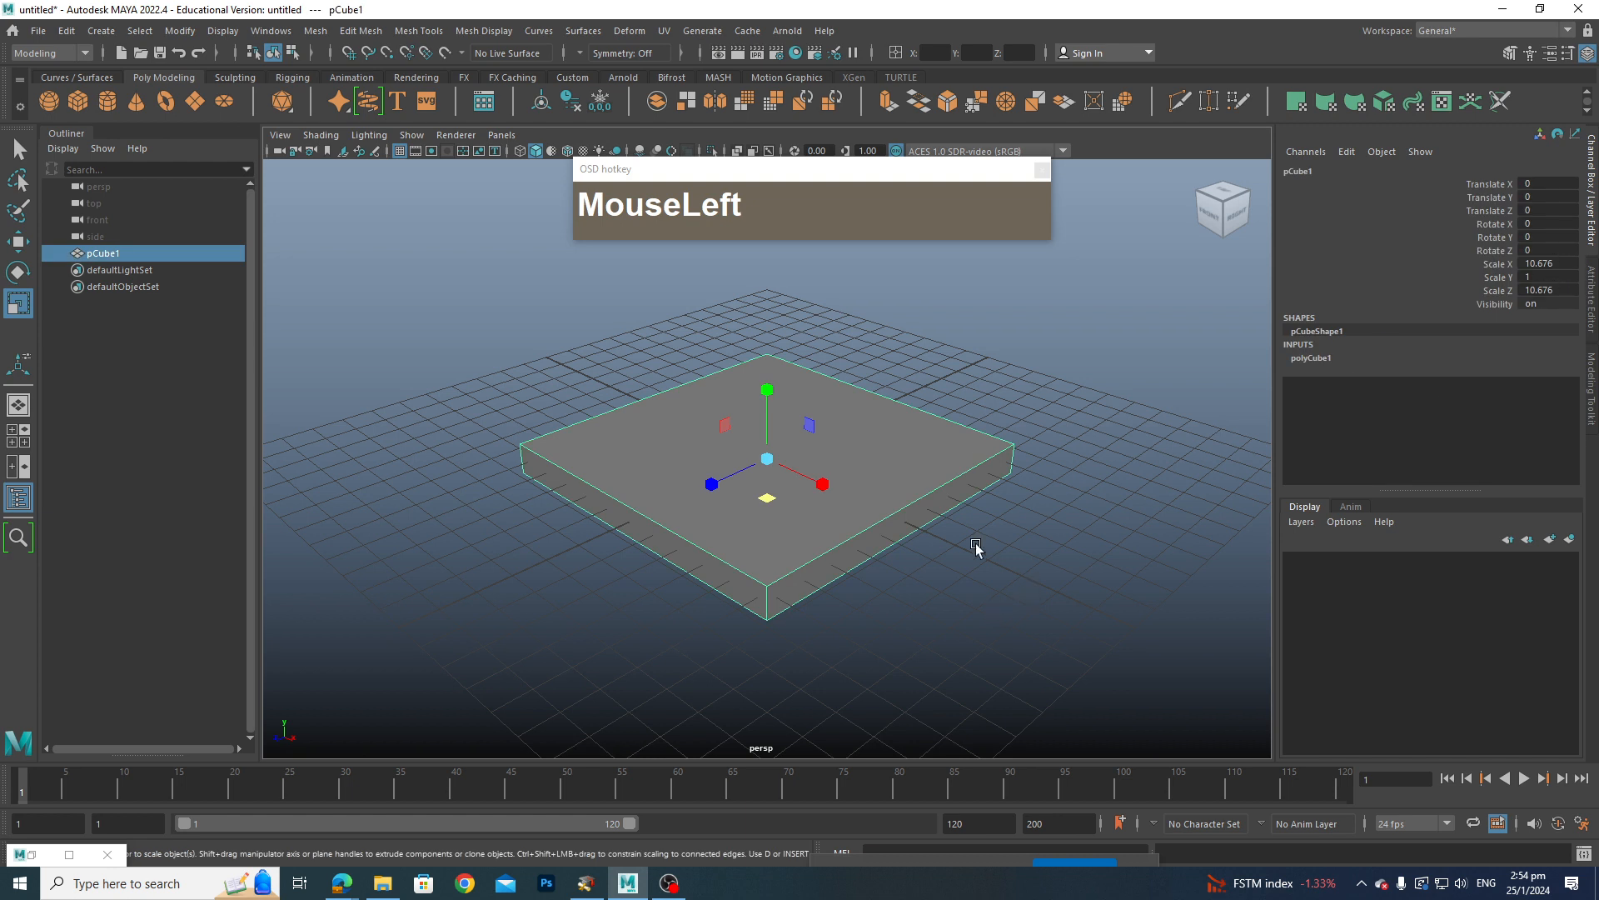
Create a polygon cylinder and move it along X to about 9.7, clear of the tabletop.
middle_click_drag(975, 546, 940, 510, "alt")
left_click(1008, 547)
right_click(1012, 534, "shift")
right_click_drag(1012, 534, 923, 533, "shift")
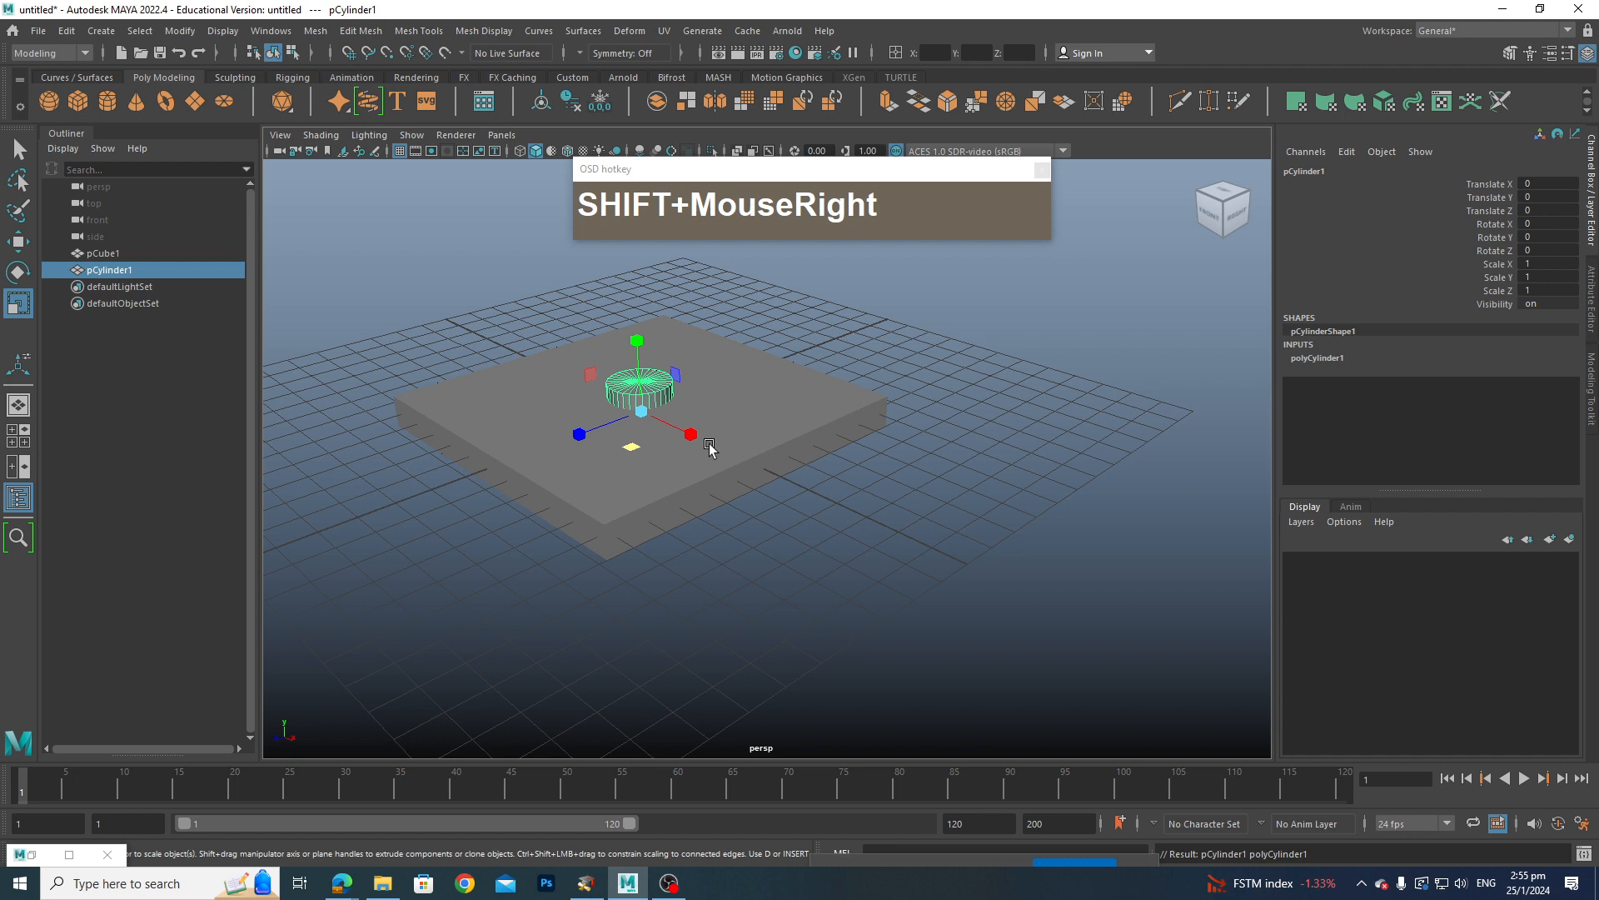
key("w")
left_click_drag(691, 437, 971, 607)
key("e")
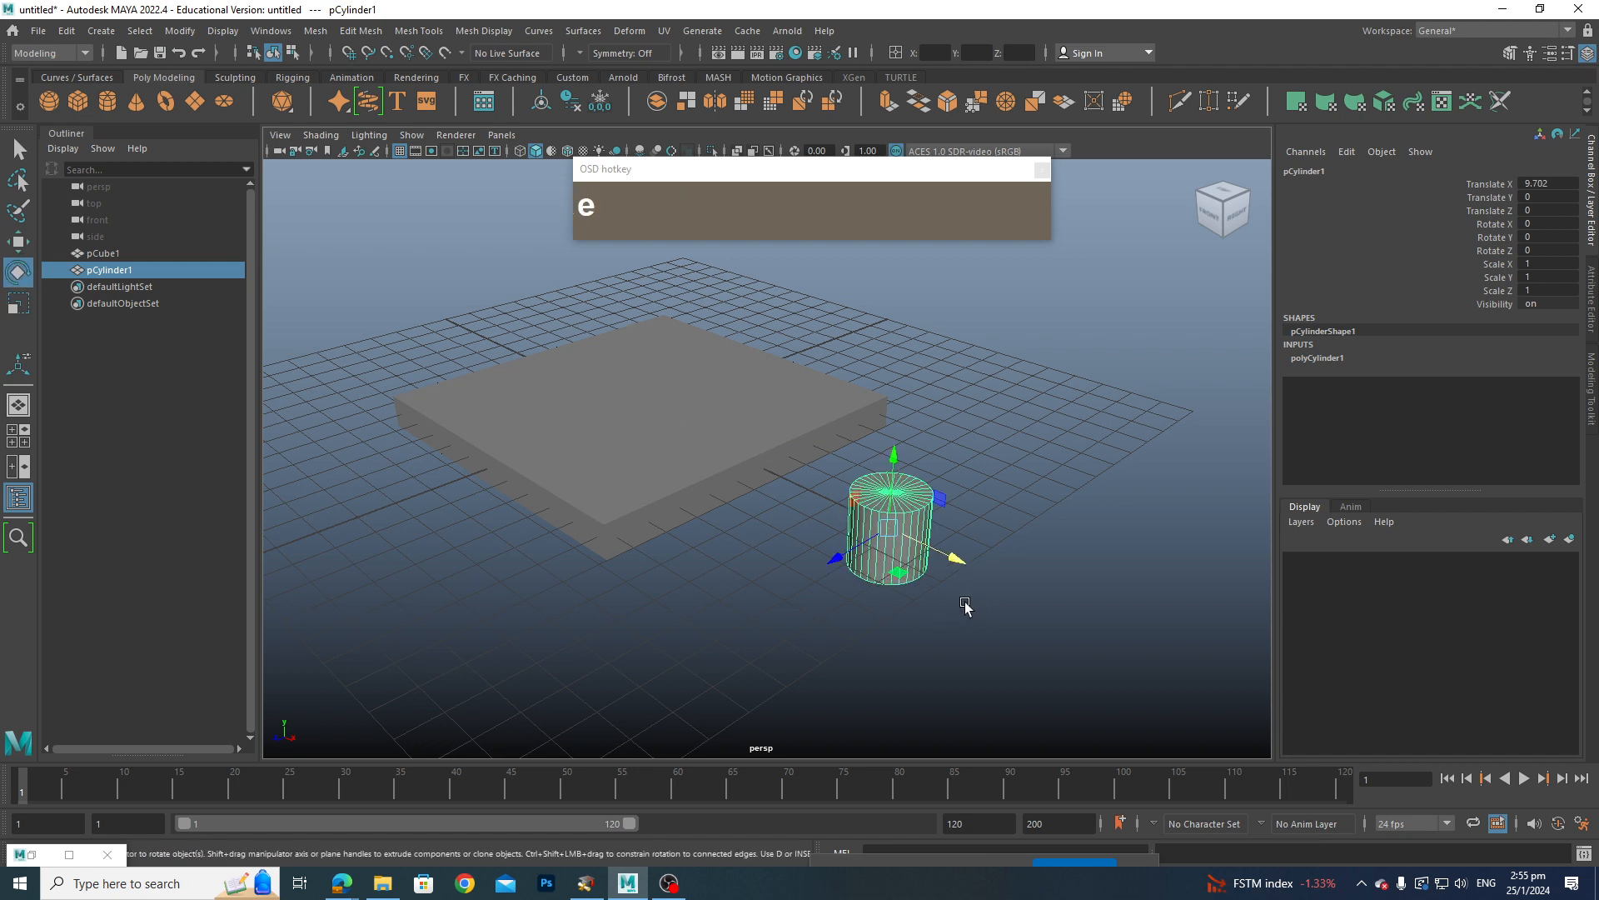
key("r")
Set the cylinder's radius to 0.3 and its height to 6.1 to make a thin leg.
left_click(1333, 359)
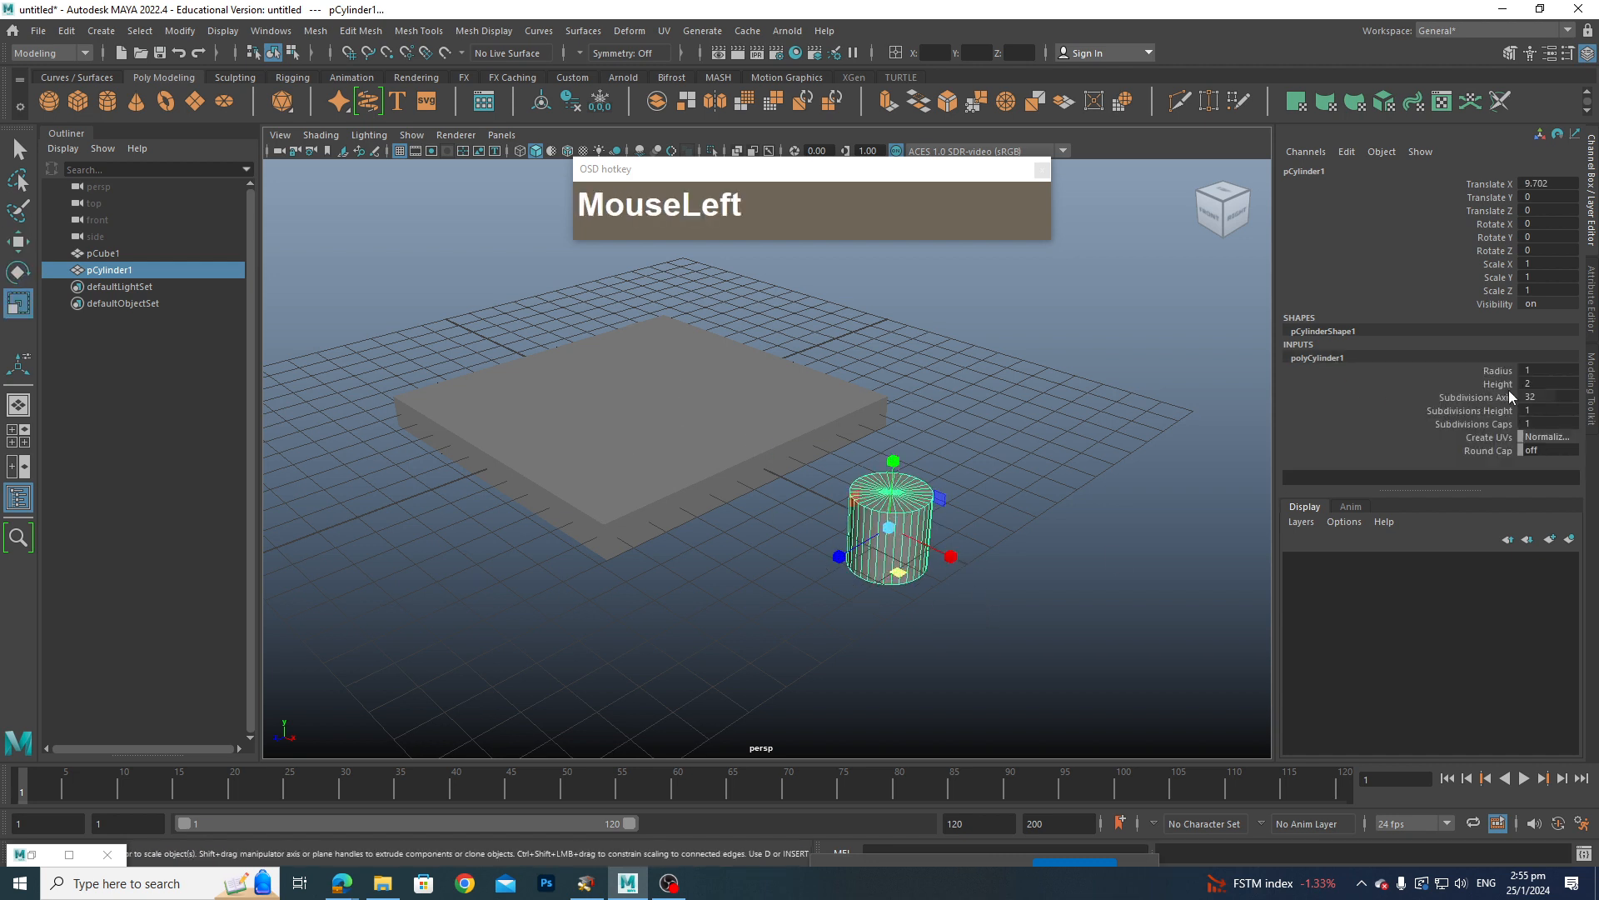
left_click(1499, 371)
middle_click_drag(1112, 465, 1150, 478)
left_click(1491, 384)
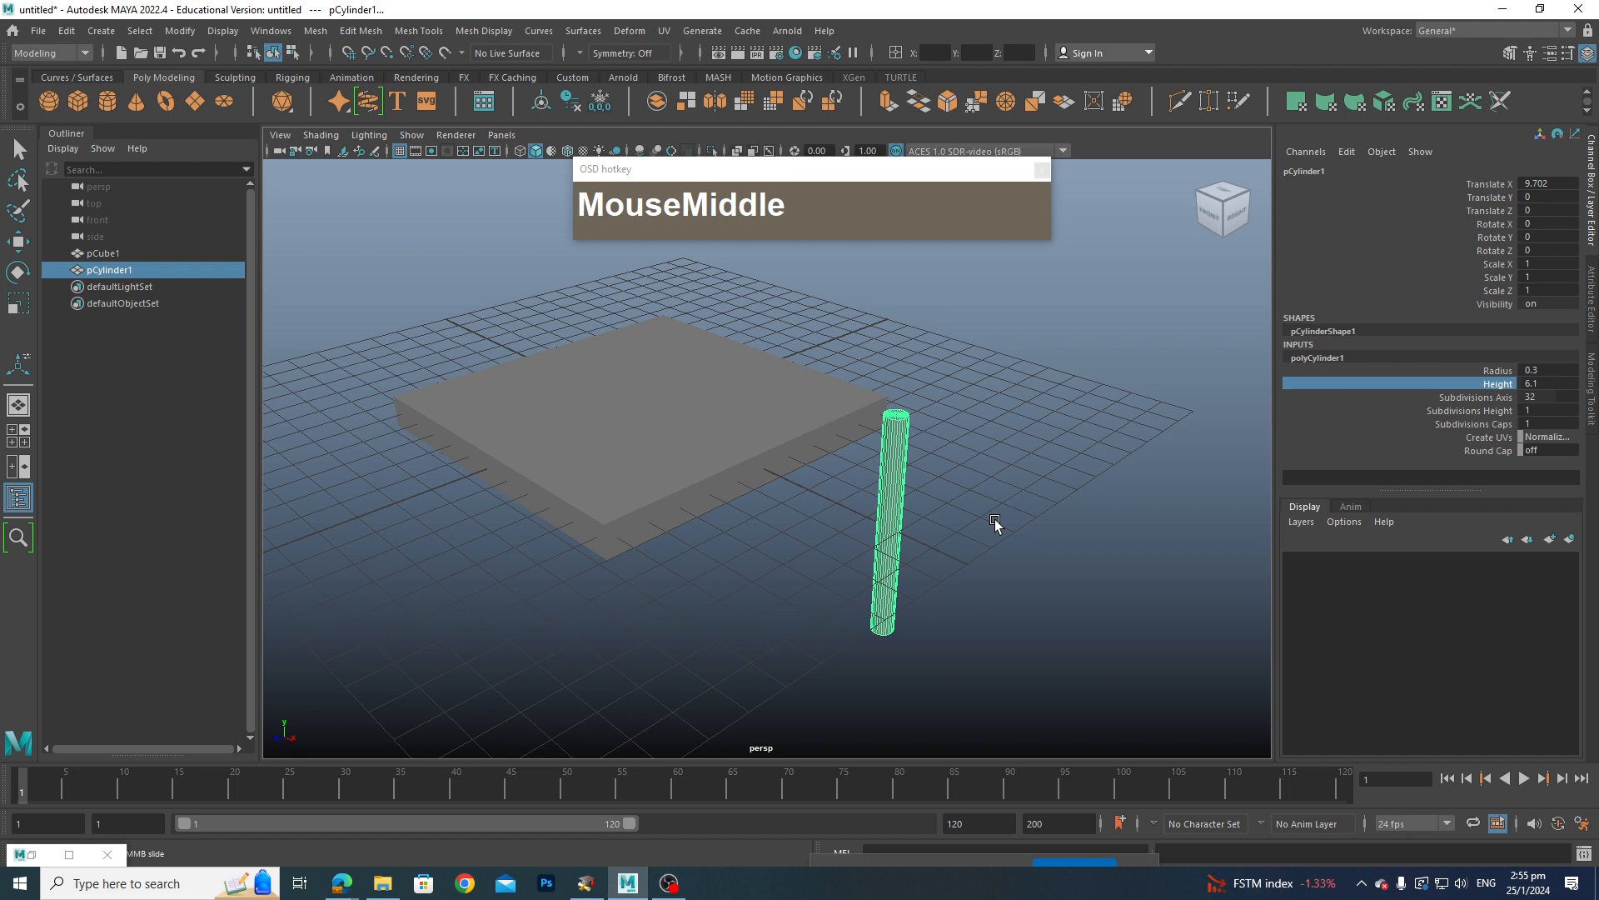
Move the leg's pivot point up to its top end.
key("w")
key("d")
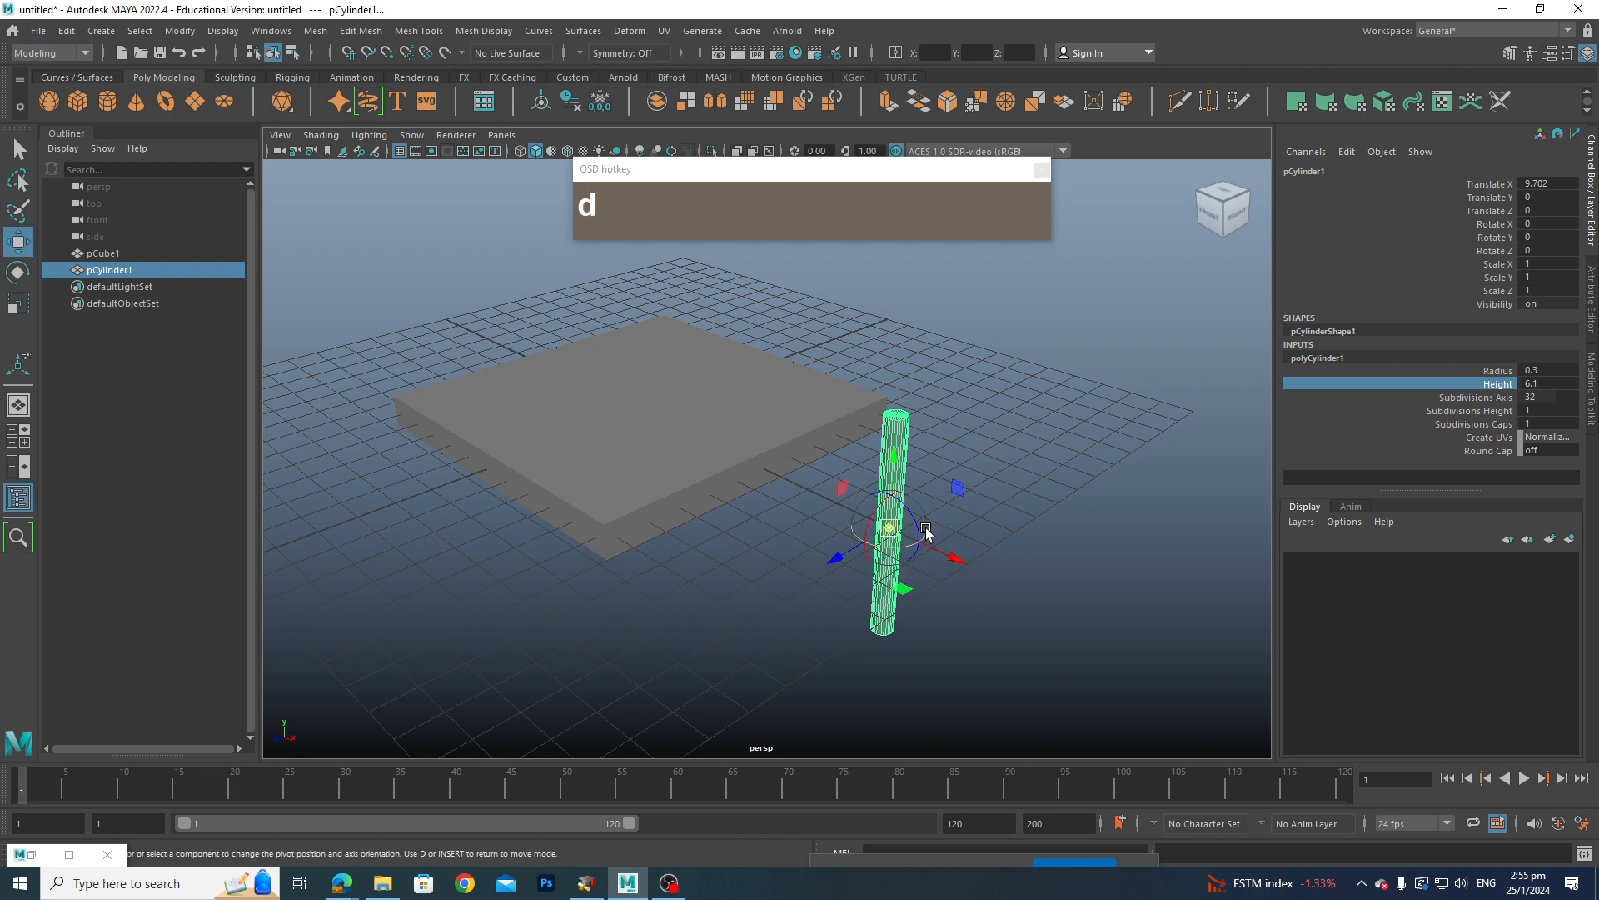
left_click_drag(897, 475, 904, 344)
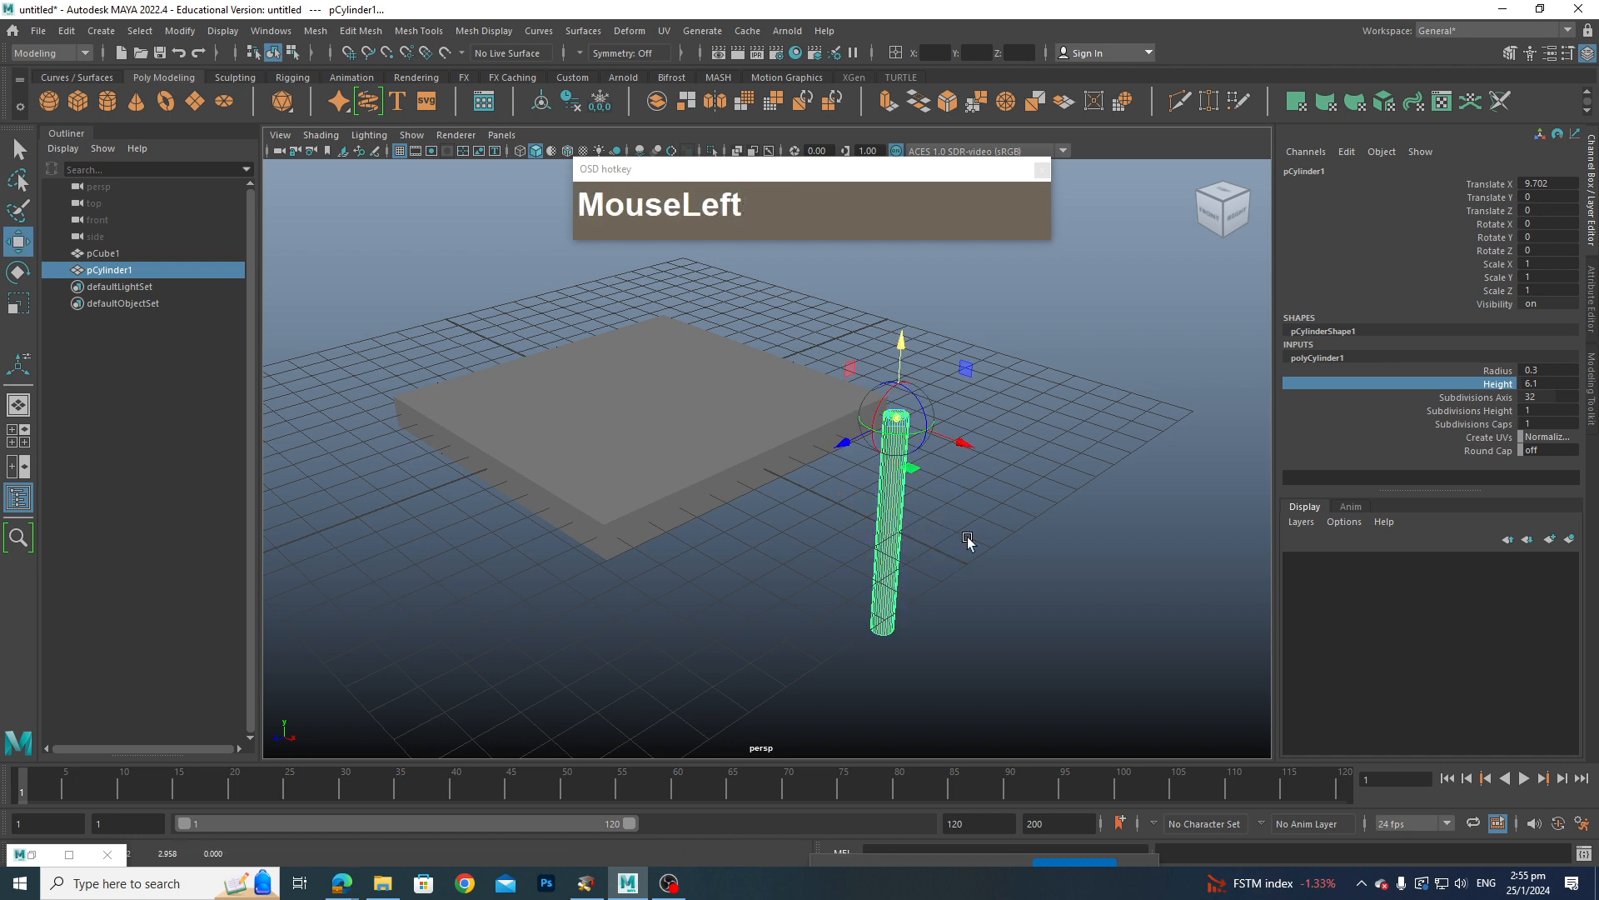
key("Tab")
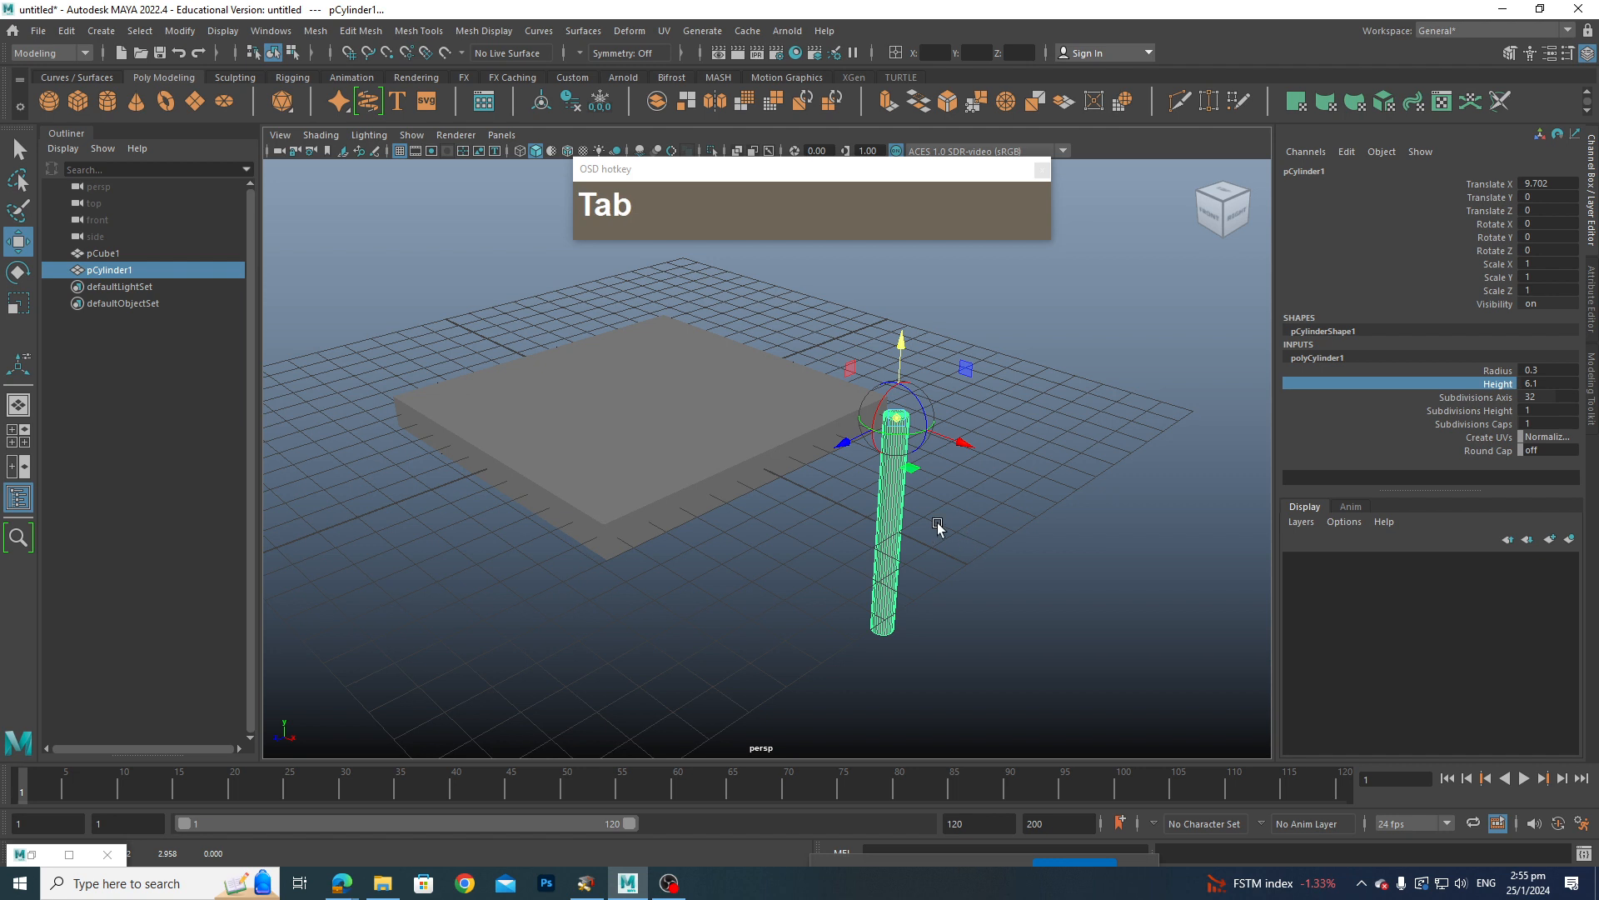
key("d")
left_click(903, 541)
left_click(889, 513)
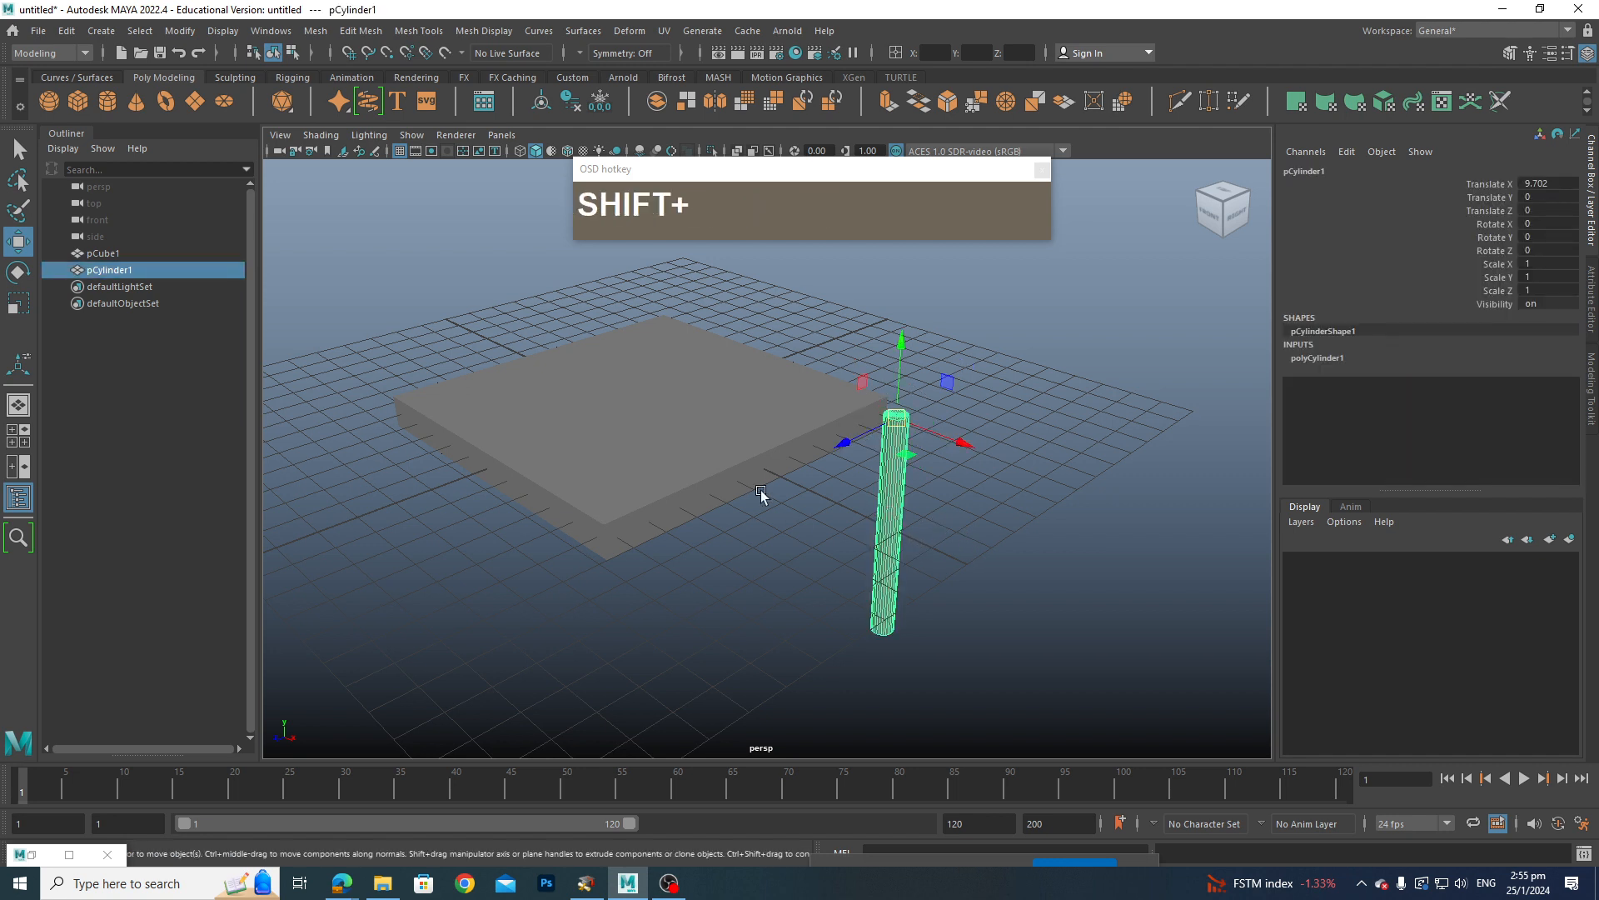
Parent the cylinder leg to the tabletop cube.
left_click(759, 469, "shift")
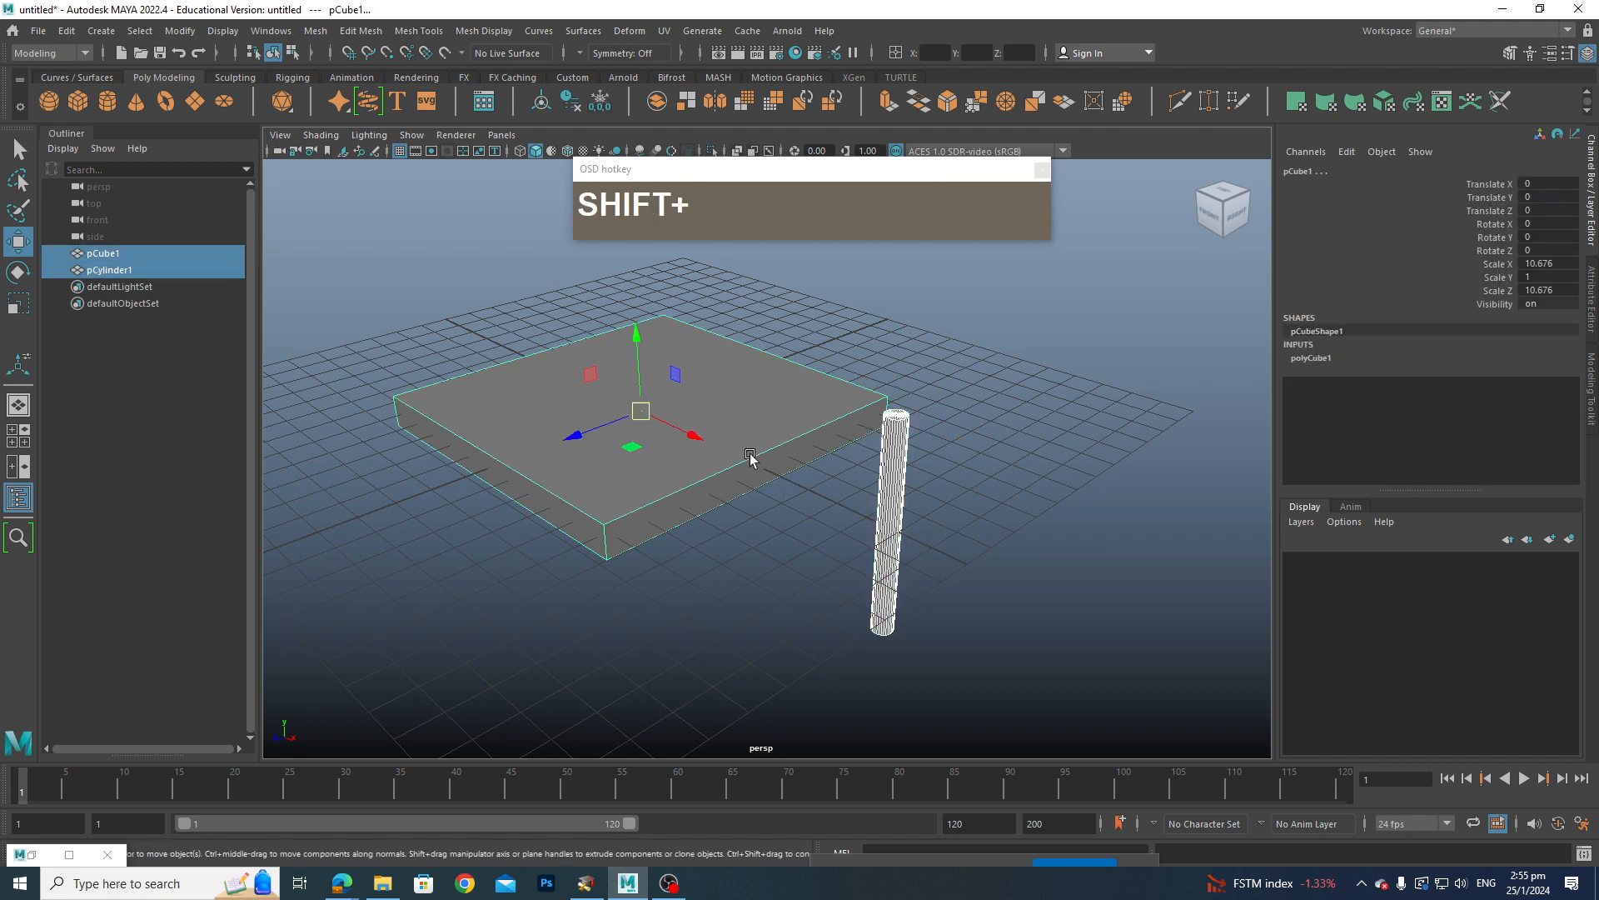
key("p")
left_click(806, 537)
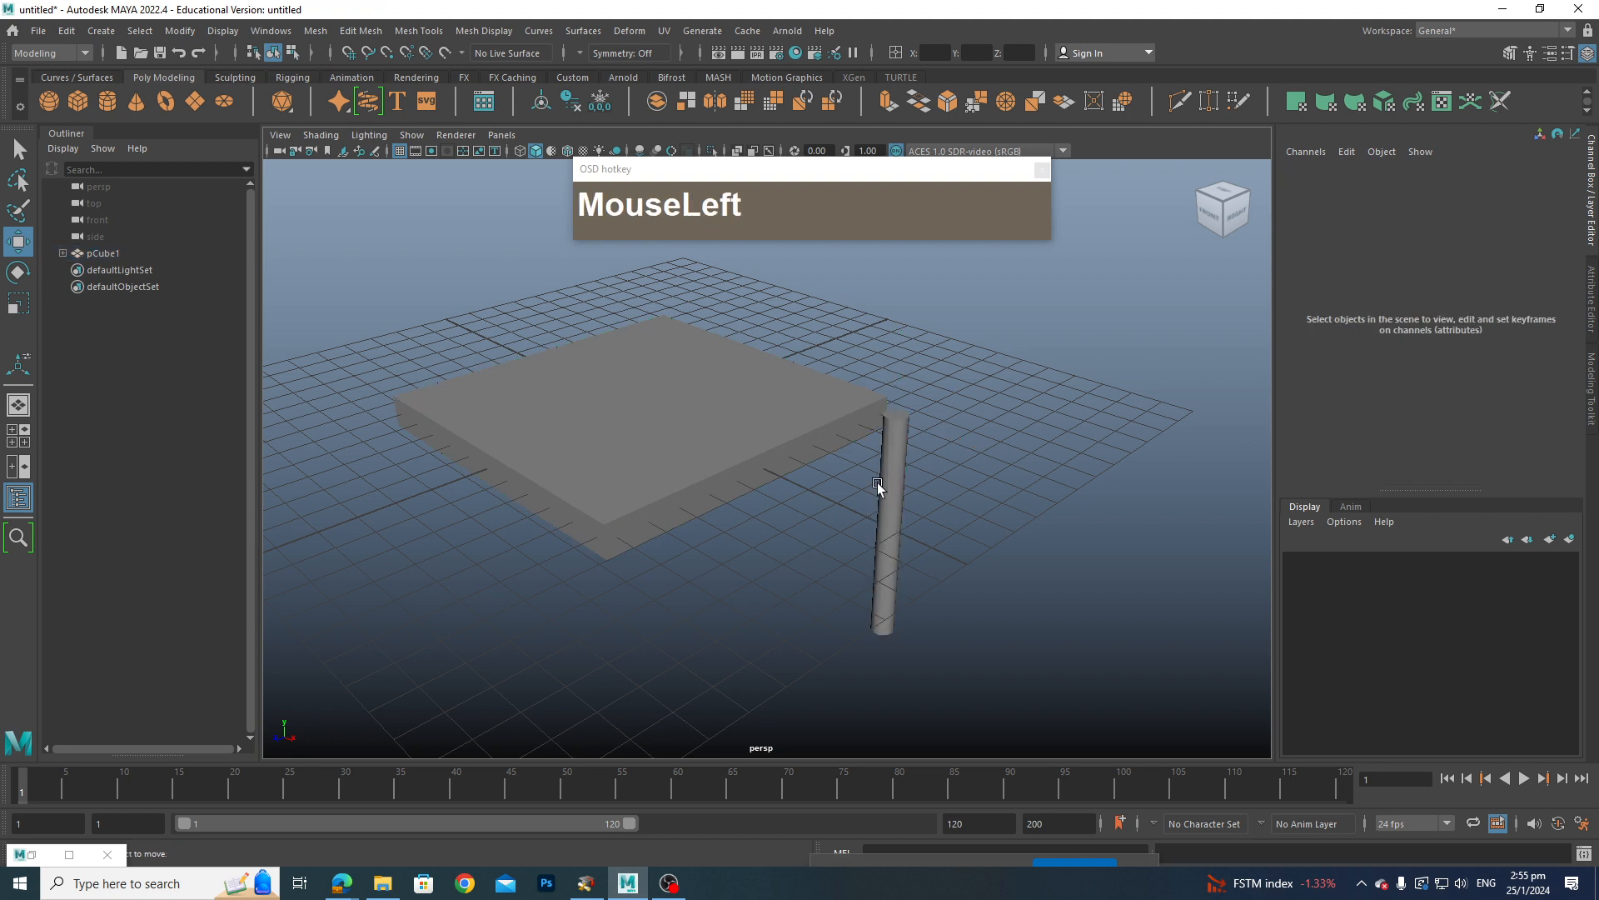
Rotate the parented leg to about -6.8 in X so it slants around its top pivot.
left_click(888, 500)
left_click_drag(946, 582, 897, 589, "alt")
key("alt+e")
left_click_drag(752, 372, 900, 383)
left_click_drag(832, 667, 871, 650, "alt")
middle_click_drag(871, 650, 909, 566, "alt")
Set the leg's Rotate X to 0.
left_click(756, 375)
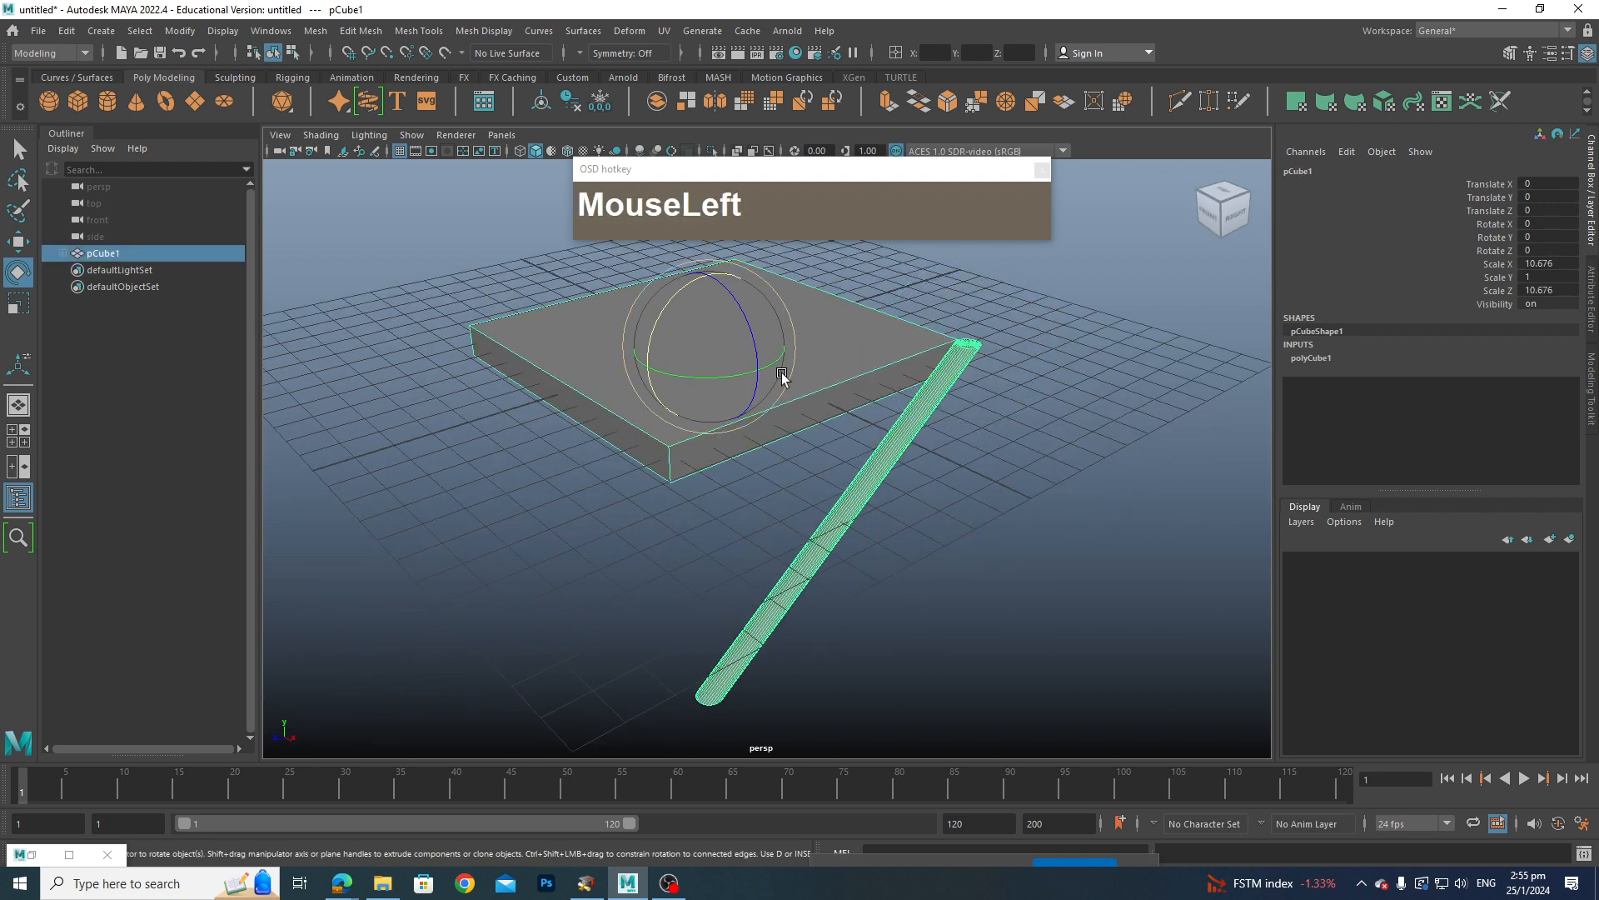
left_click(924, 425)
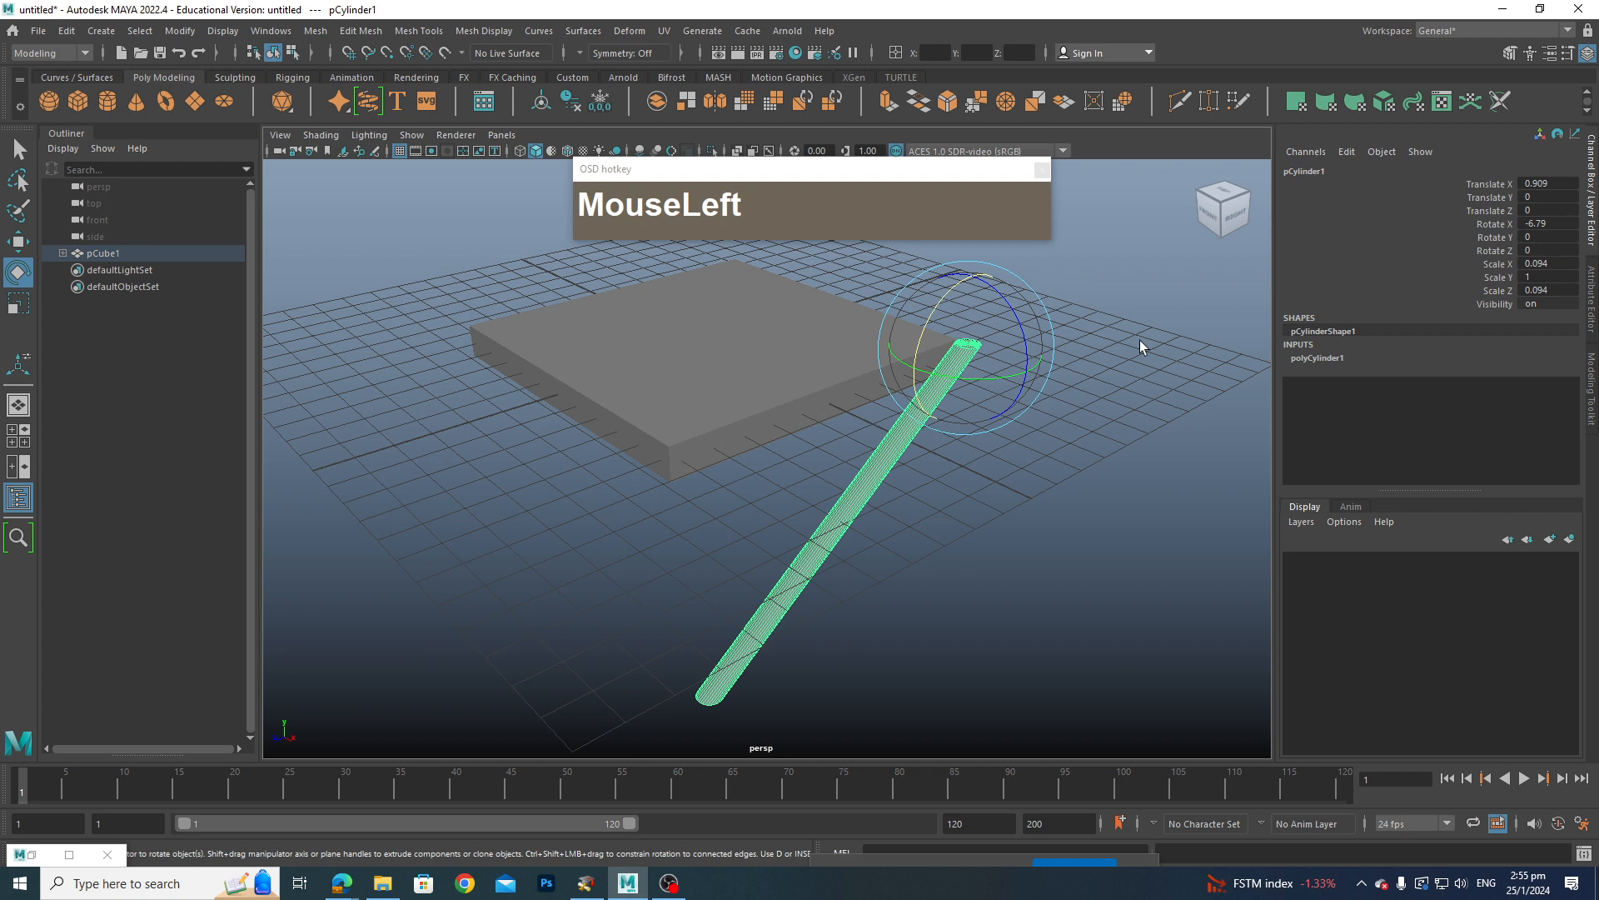
left_click(1553, 223)
type("0")
key("Return")
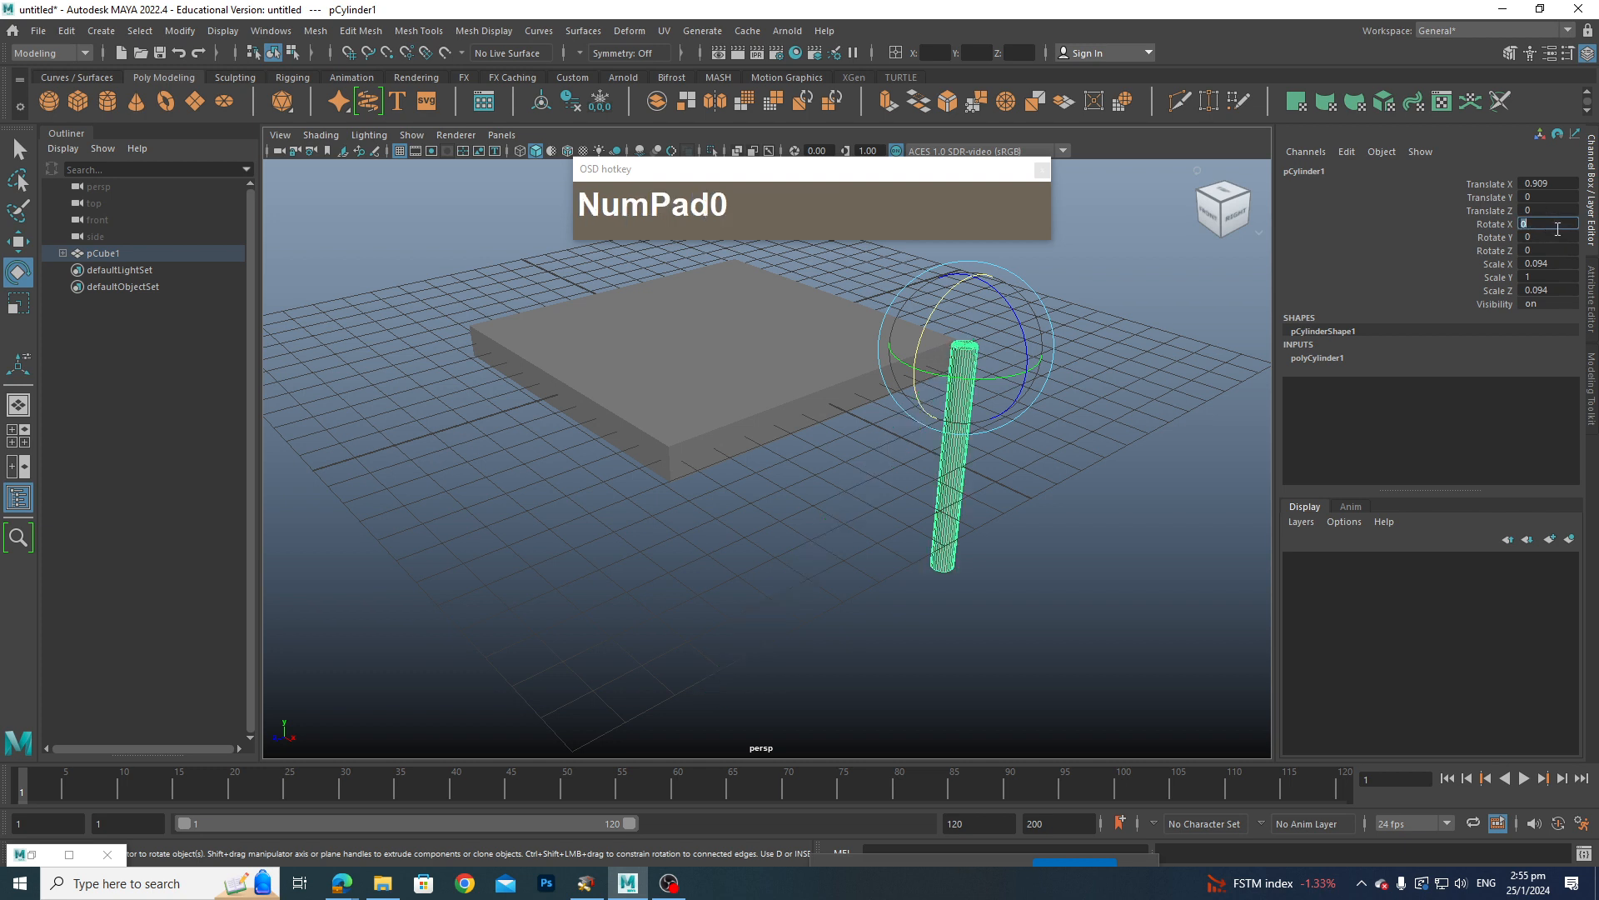
Freeze the transformations of the tabletop cube together with its parented leg.
left_click(803, 398)
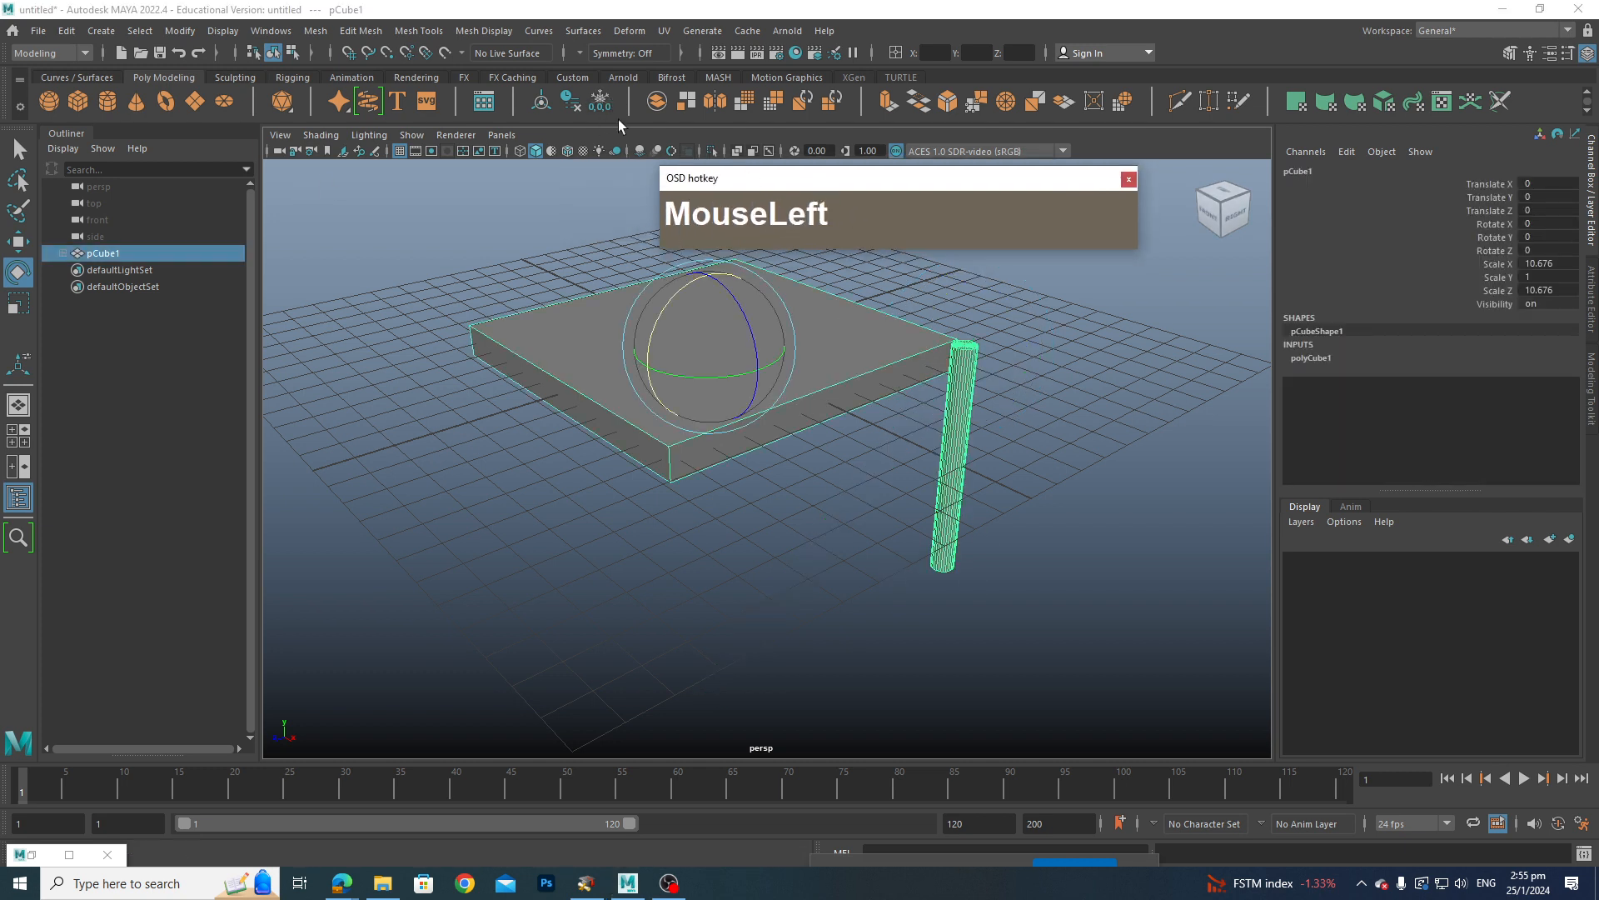
key("ctrl+1")
scroll(610, 112, "up", 1)
left_click(609, 95)
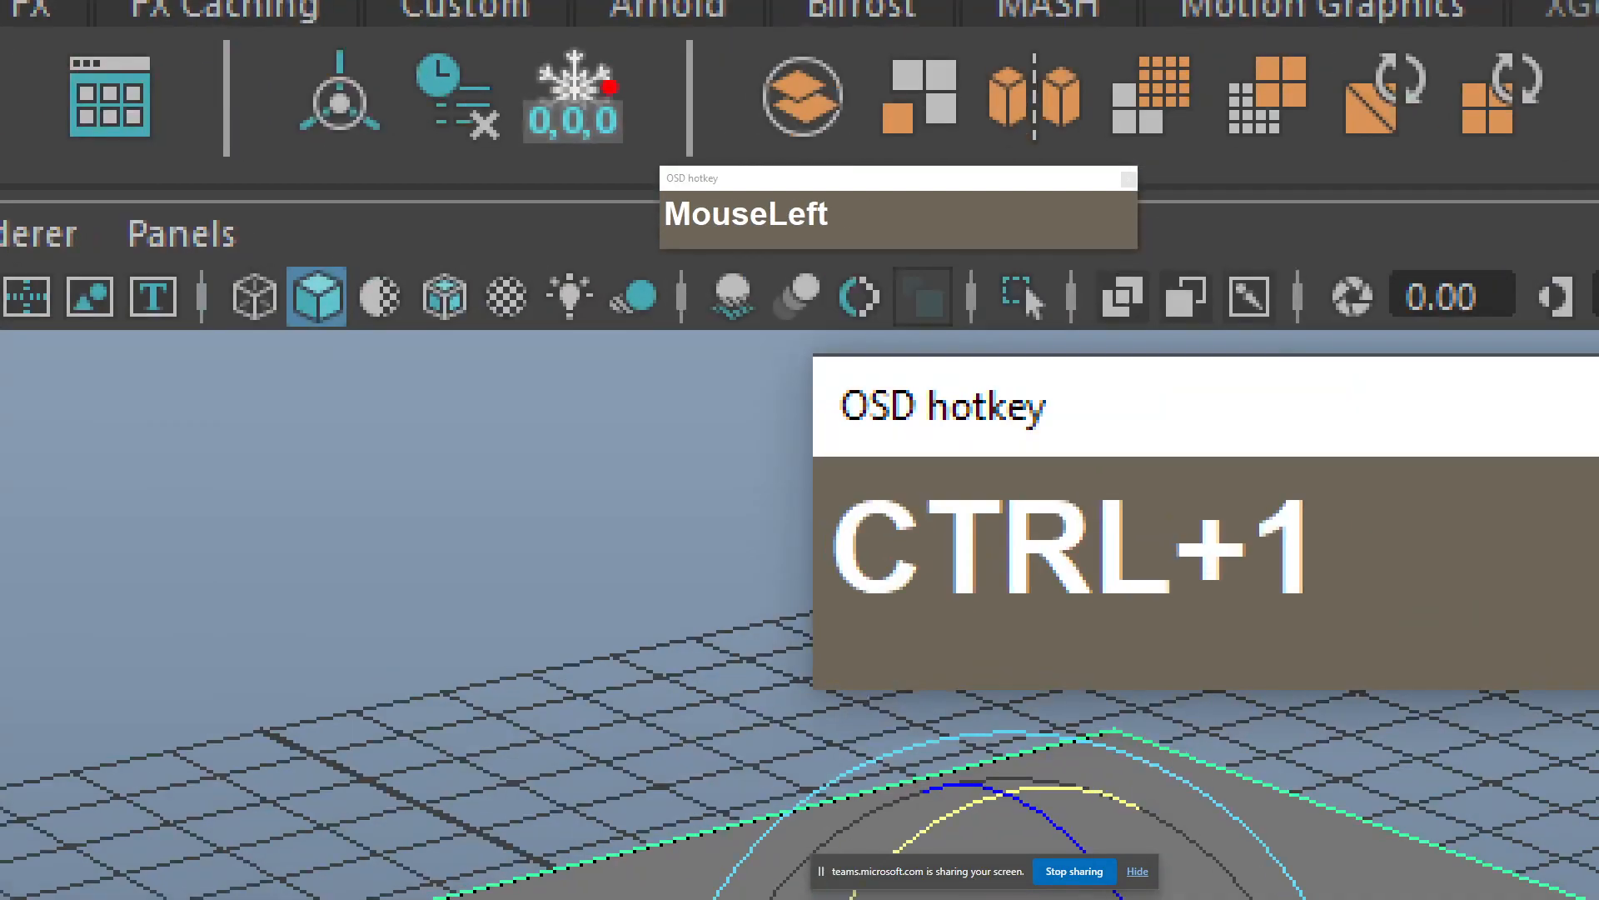
left_click_drag(609, 94, 491, 125)
key("Escape")
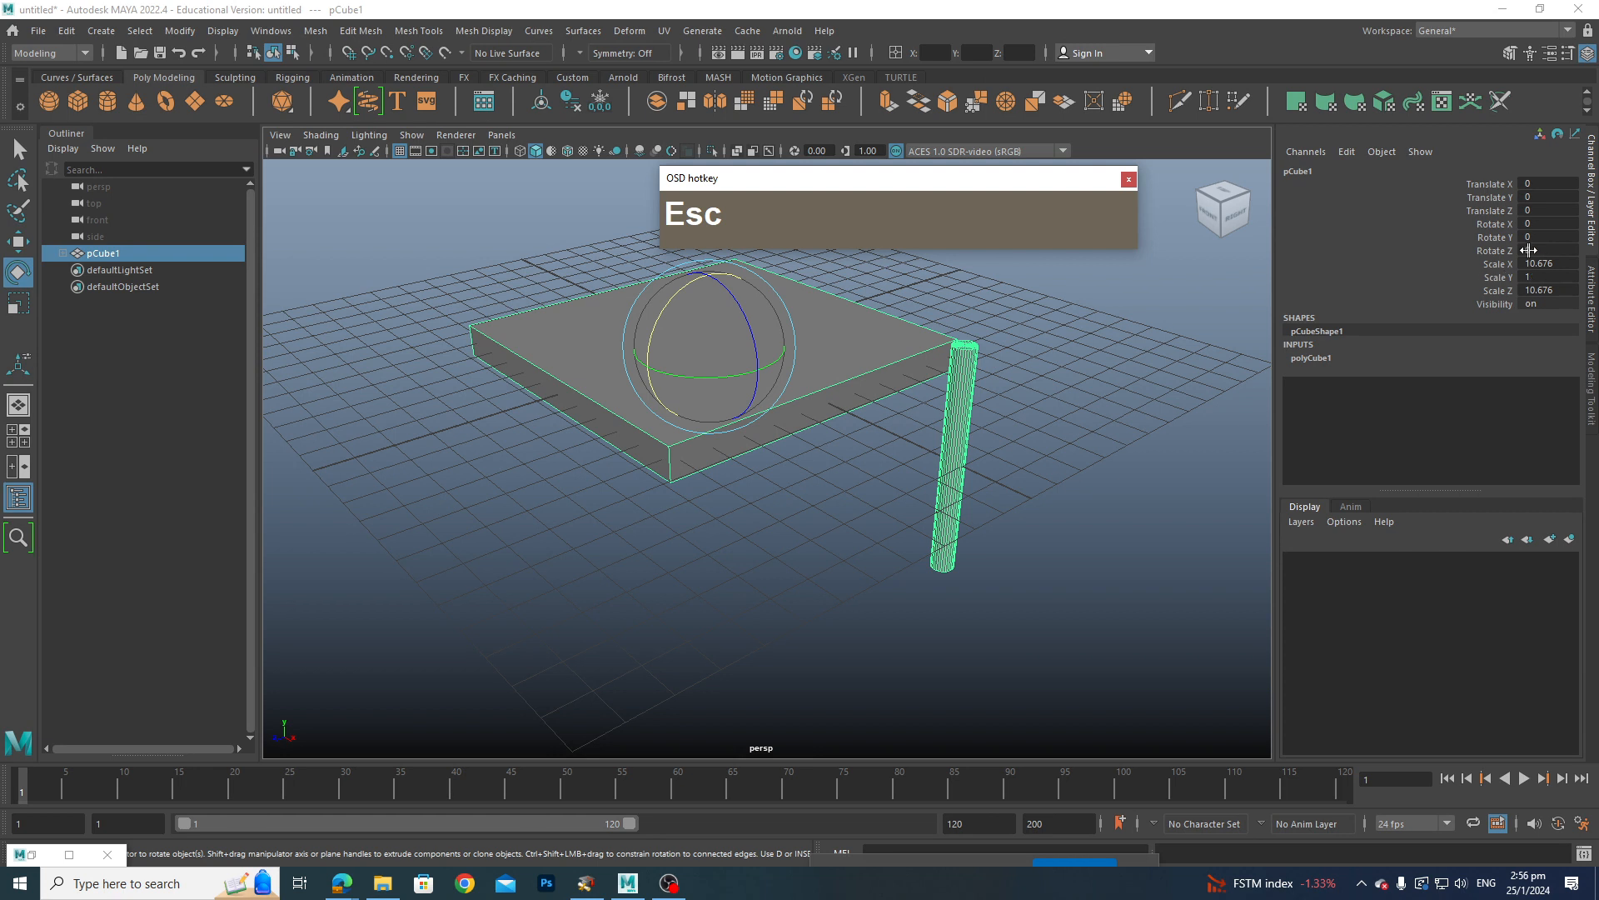
left_click_drag(998, 168, 1068, 160)
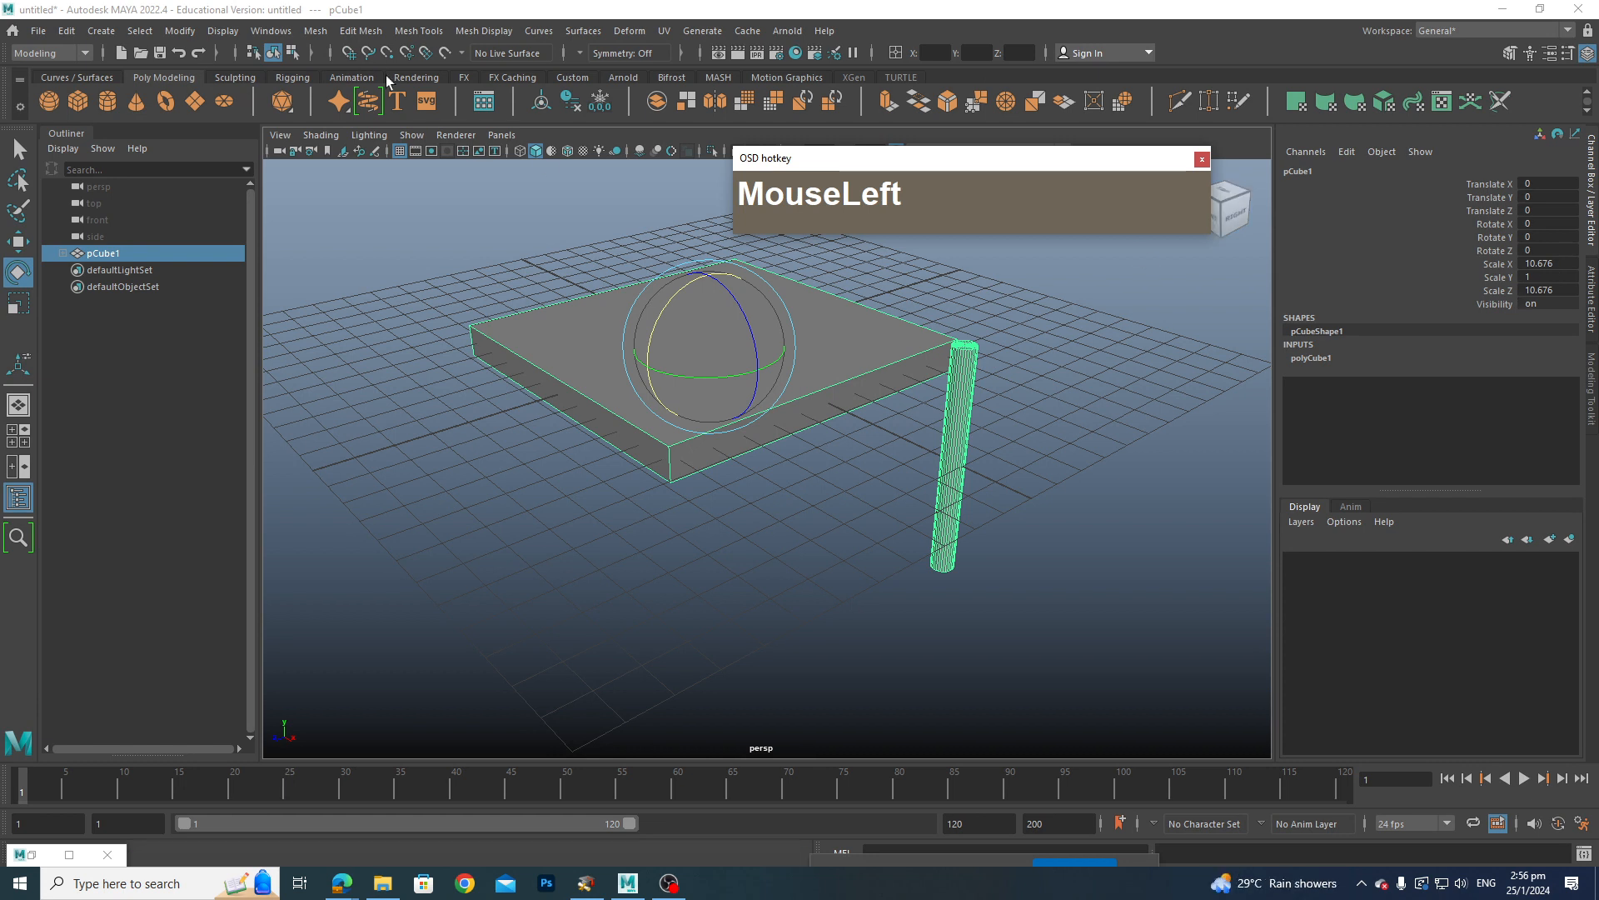
left_click(594, 98)
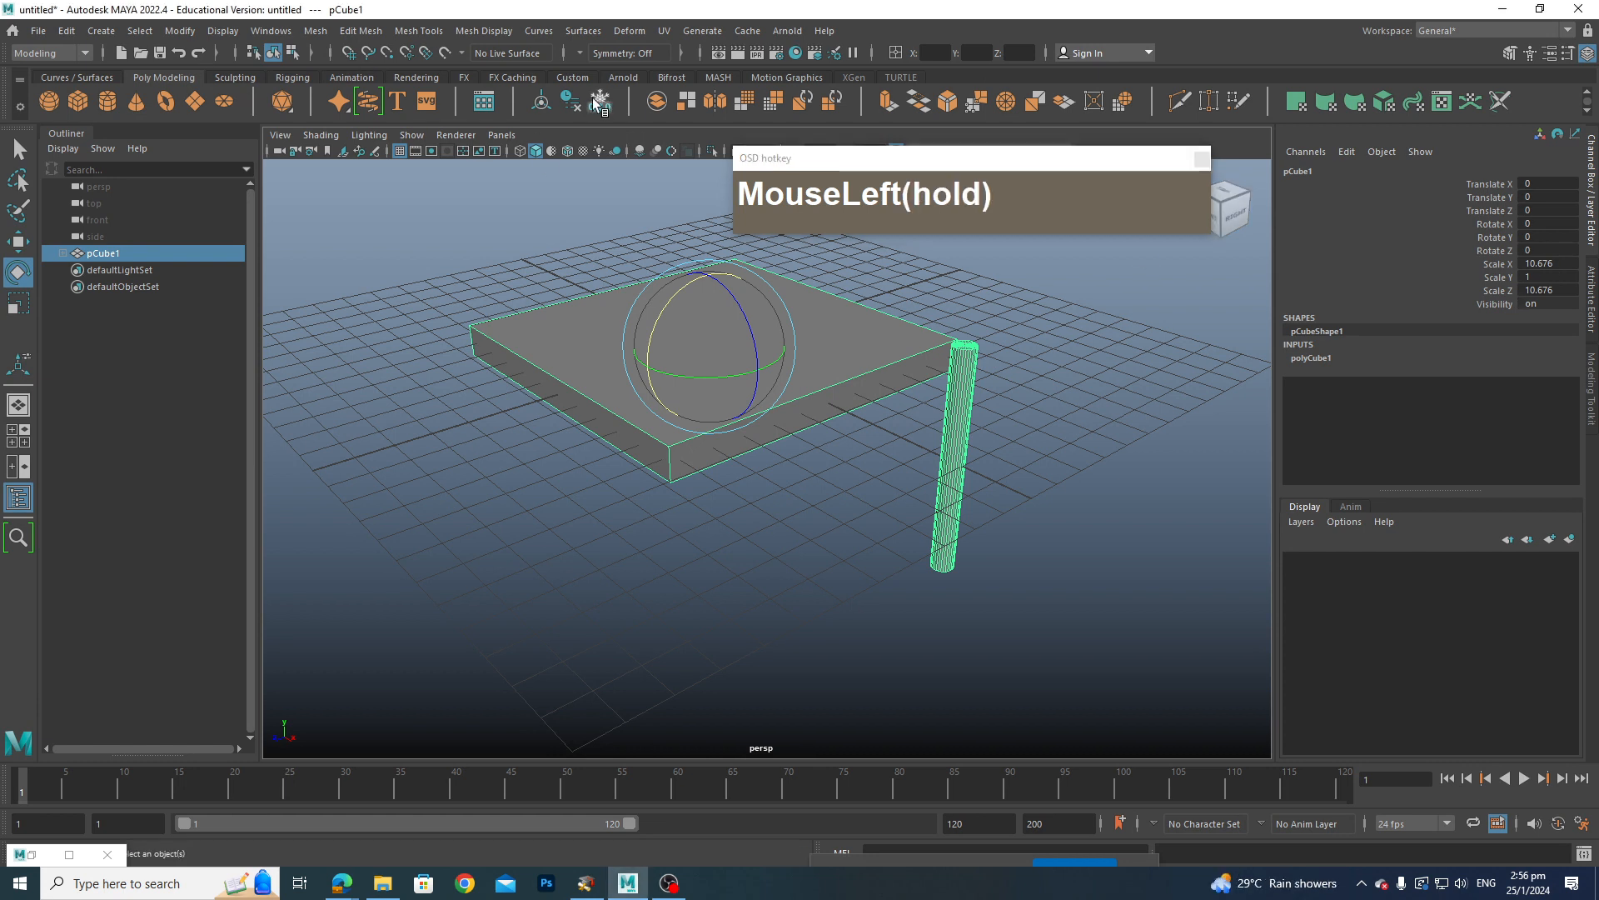
left_click(606, 102)
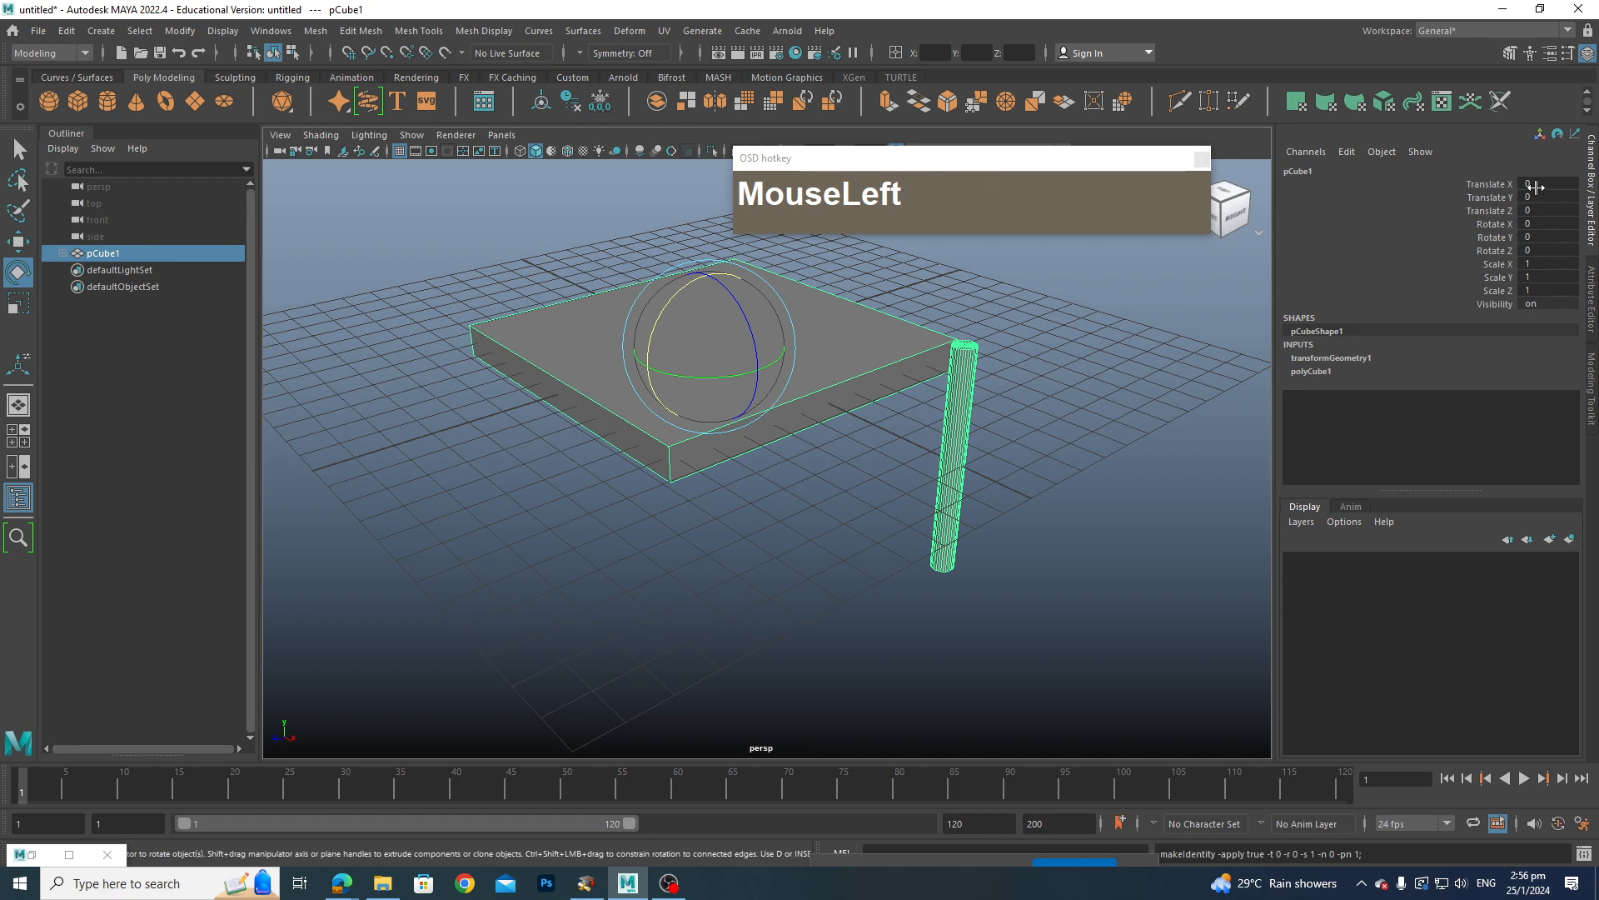
Rotate the leg around its top pivot to about 15 in X.
left_click(938, 543)
left_click_drag(940, 307, 1002, 472)
left_click(989, 540)
left_click(989, 540)
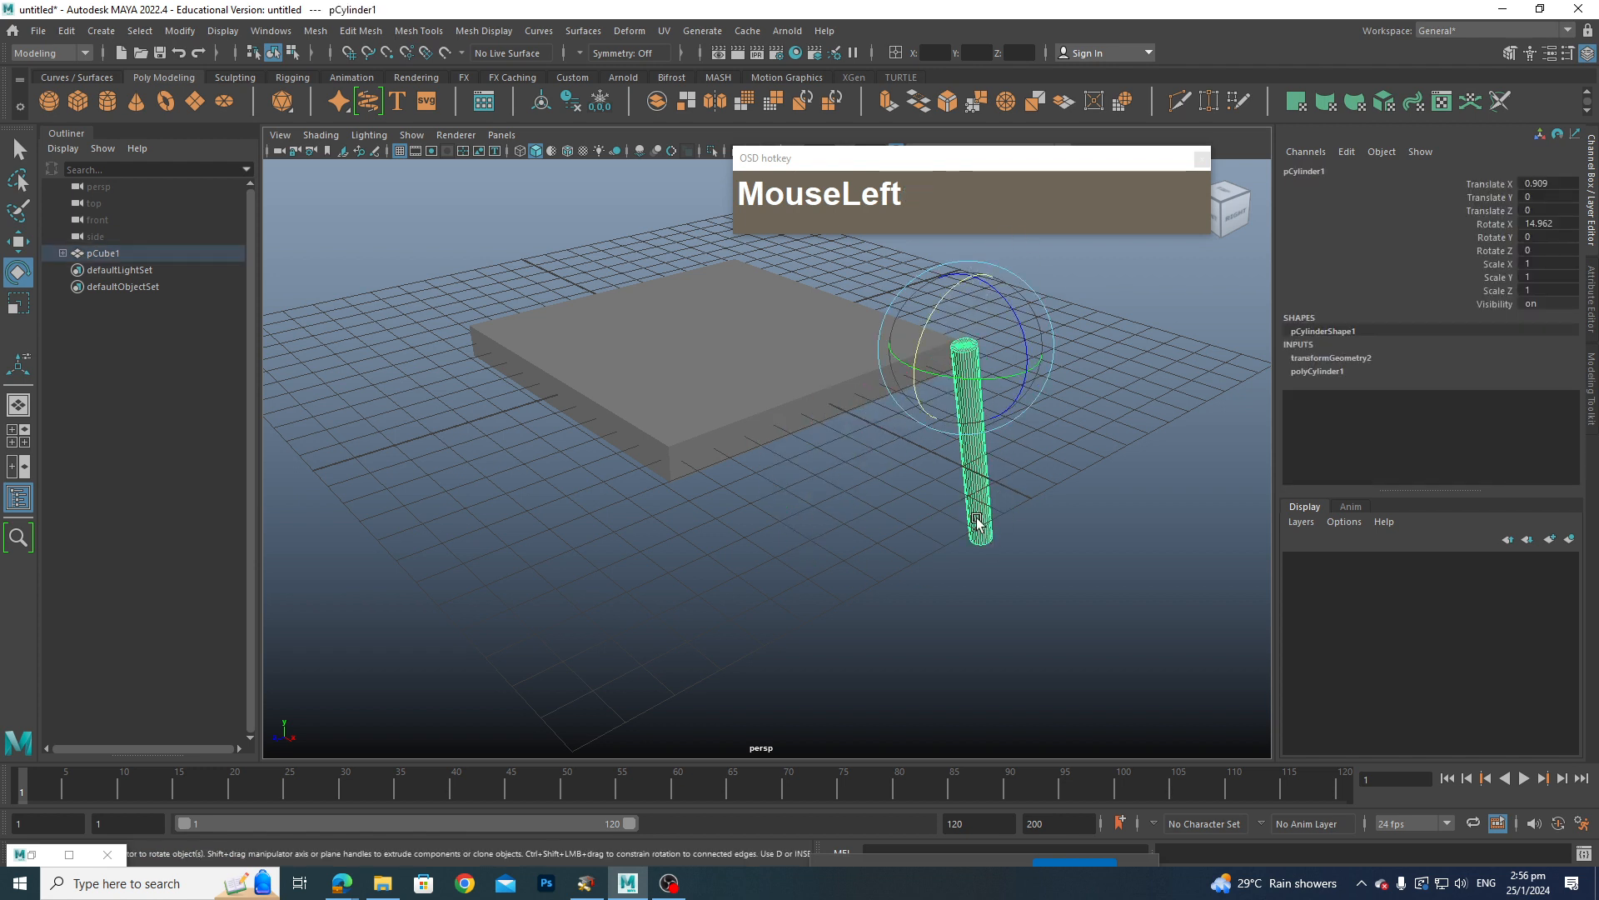
Delete the cylinder leg and select the tabletop cube.
key("Delete")
left_click(691, 353)
middle_click_drag(891, 430, 975, 416, "alt")
middle_click_drag(767, 564, 678, 554, "alt")
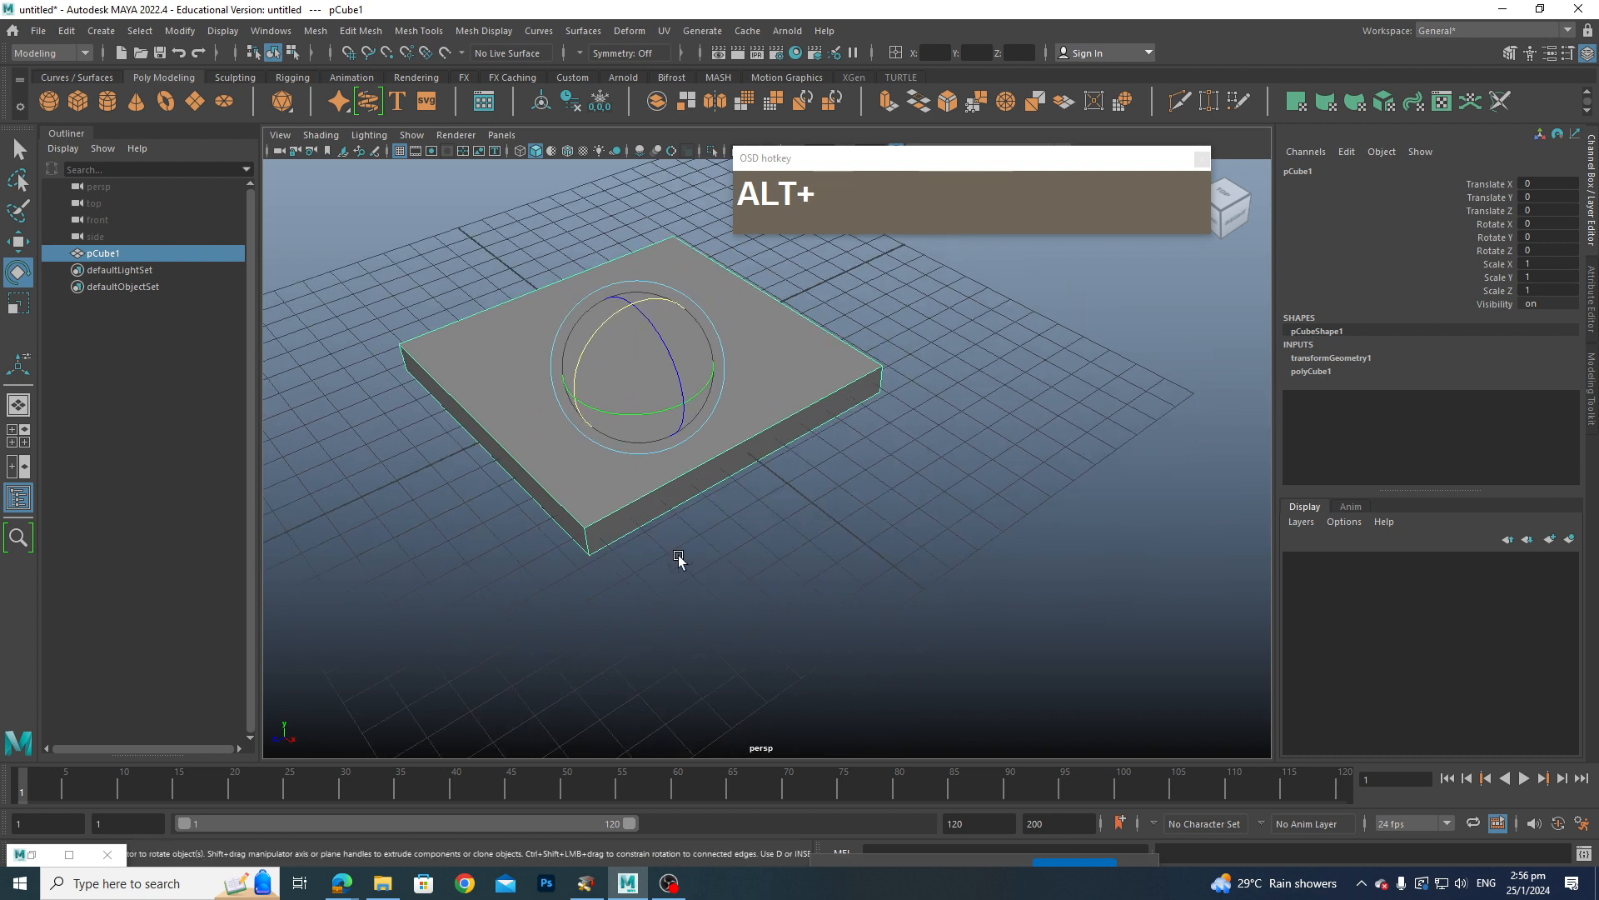
Create a second polygon cube and move it out beside the tabletop to about 12.3 in X.
left_click(945, 601)
right_click_drag(1007, 507, 997, 543, "shift")
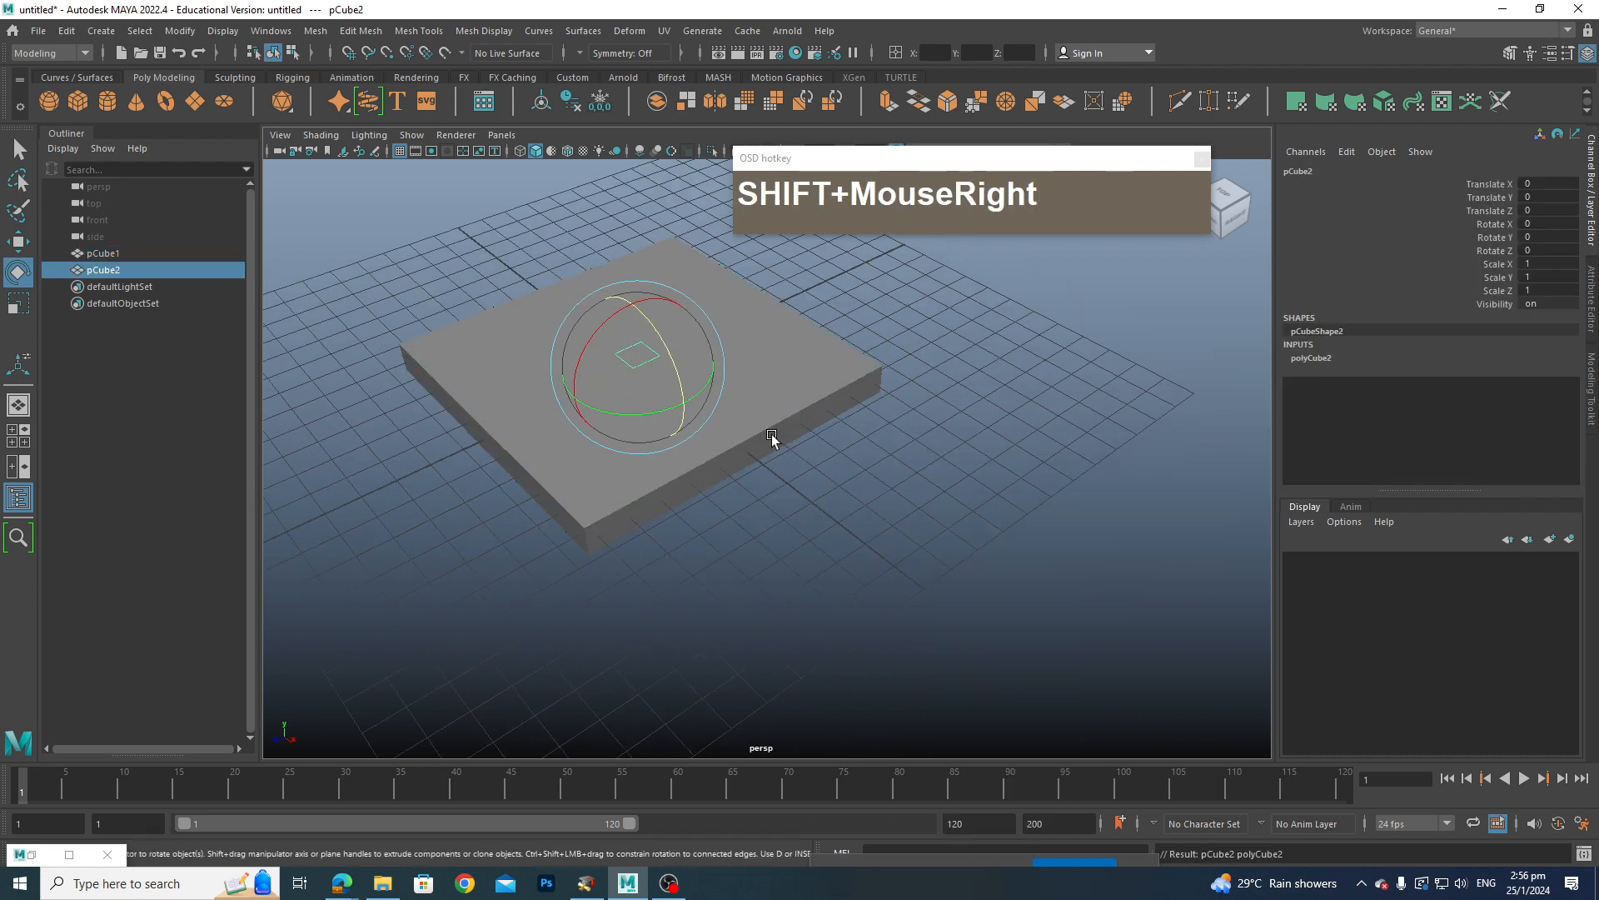
key("w")
left_click_drag(675, 403, 940, 543)
Try enlarging the tabletop by setting its polyCube1 Width and Depth together to 1.2, and undo the change.
left_click(671, 372)
middle_click_drag(909, 534, 811, 458, "alt")
left_click_drag(812, 458, 678, 324, "alt")
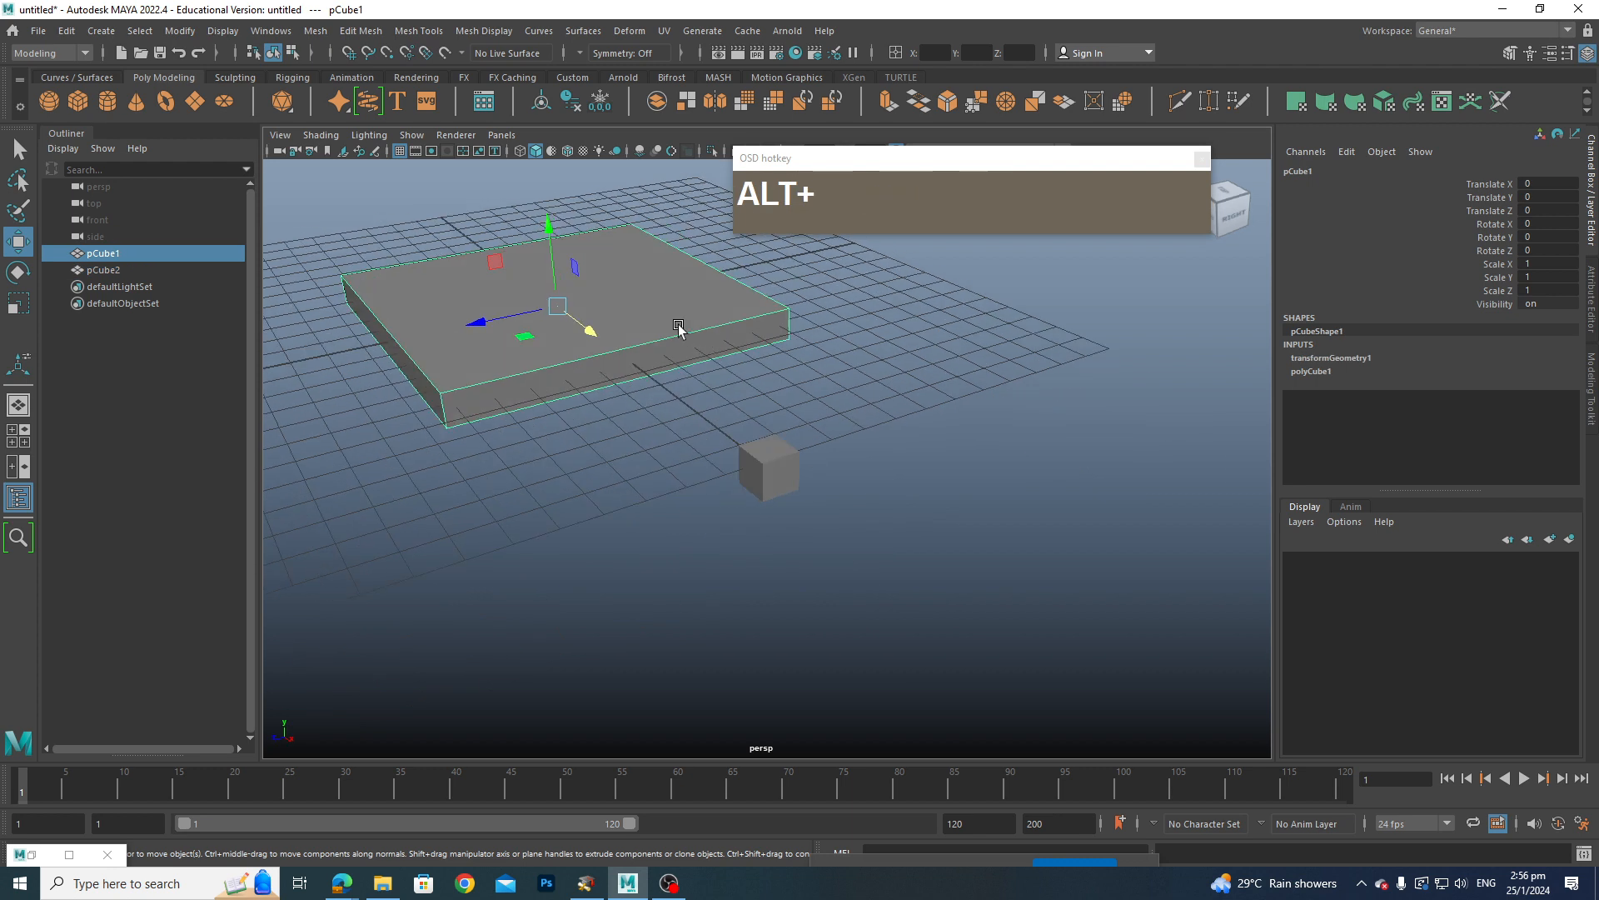
left_click(1312, 372)
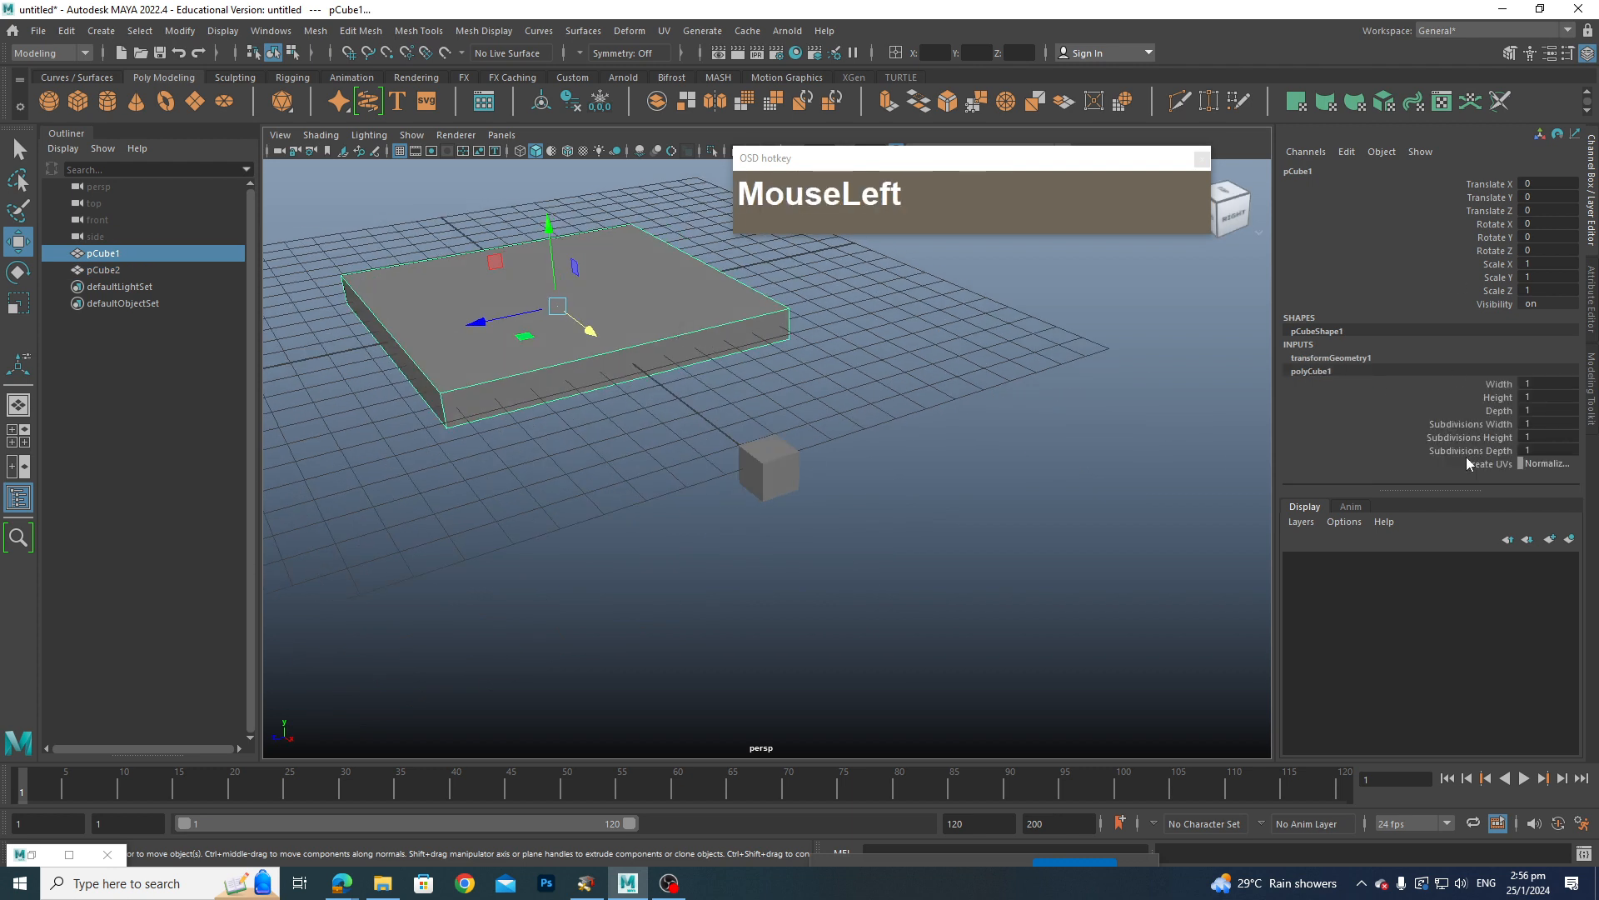
left_click(1500, 385)
left_click(1508, 397, "shift")
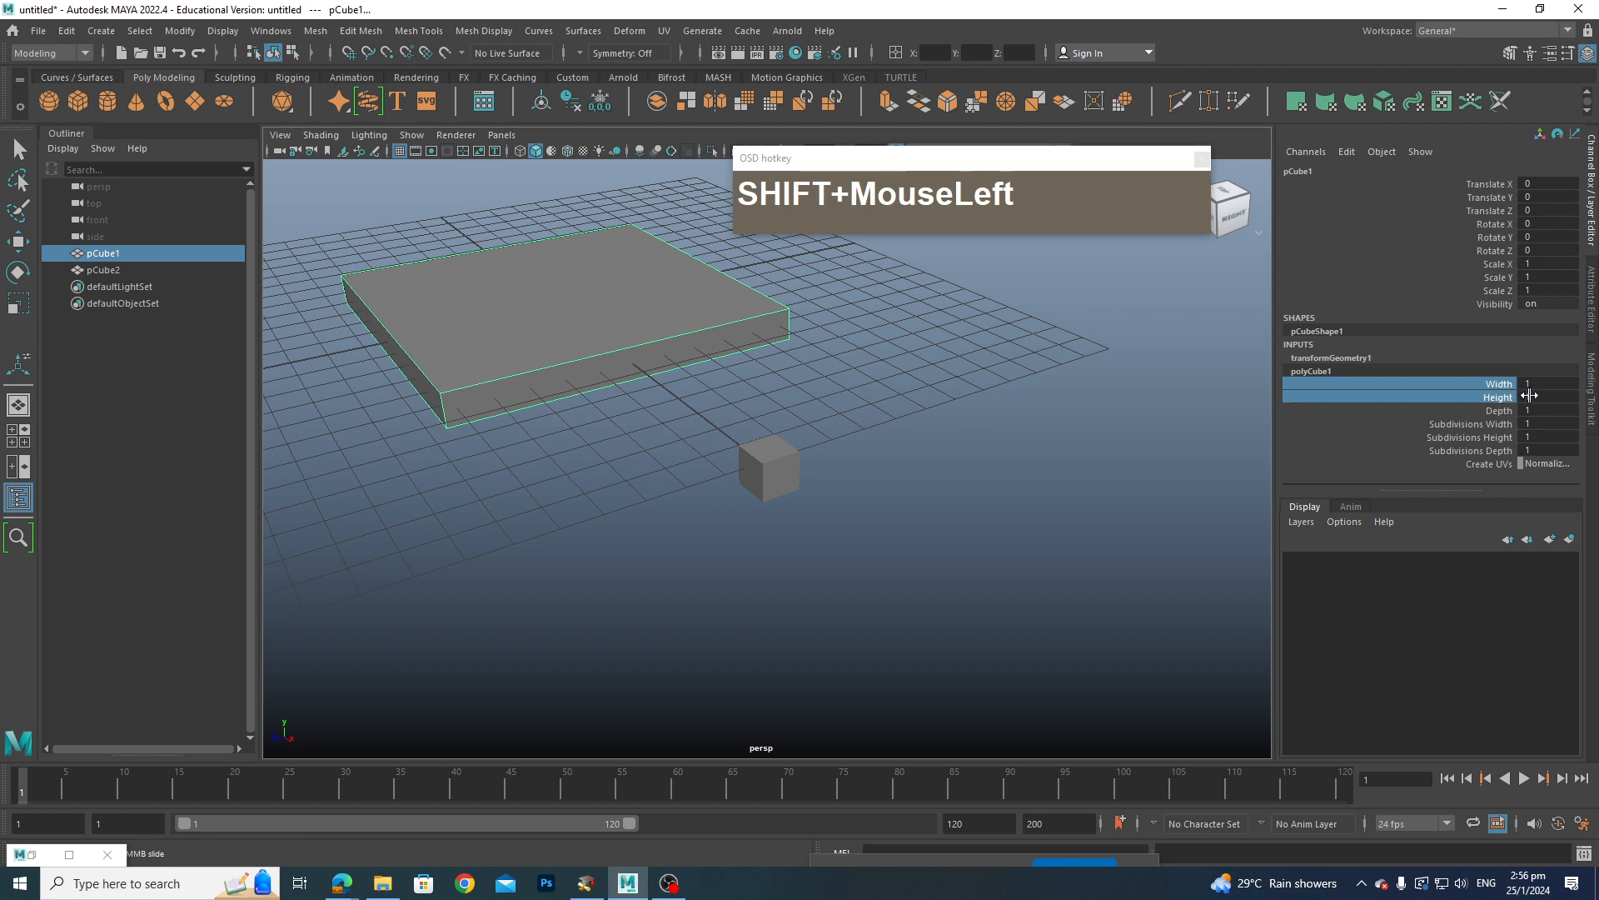
left_click(1508, 412)
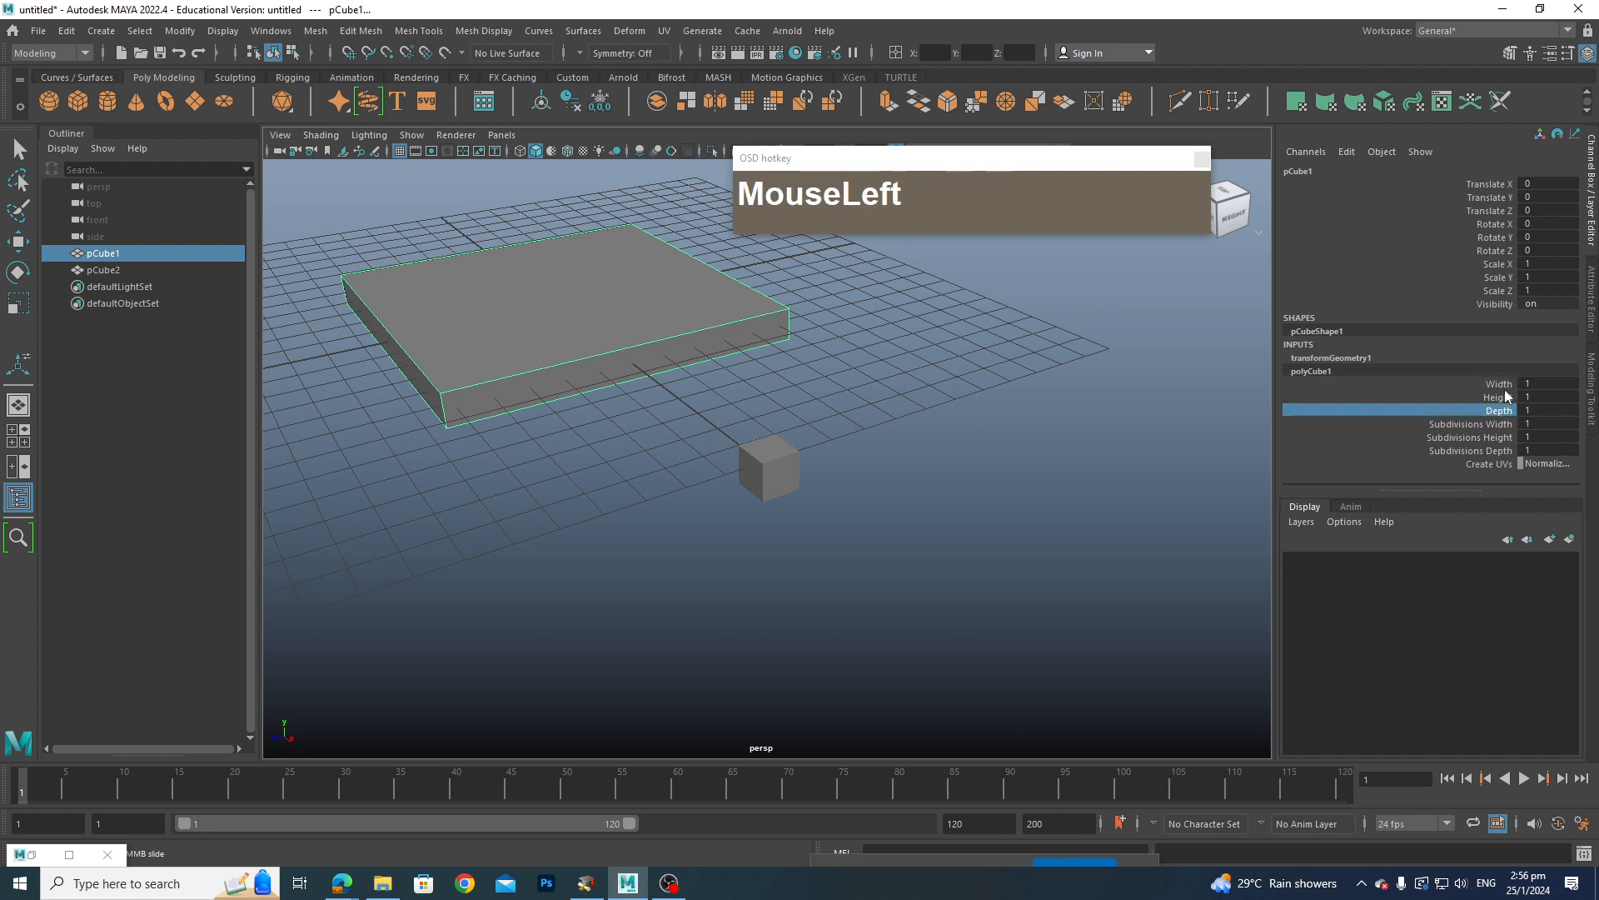
left_click(1503, 387)
left_click(1502, 390)
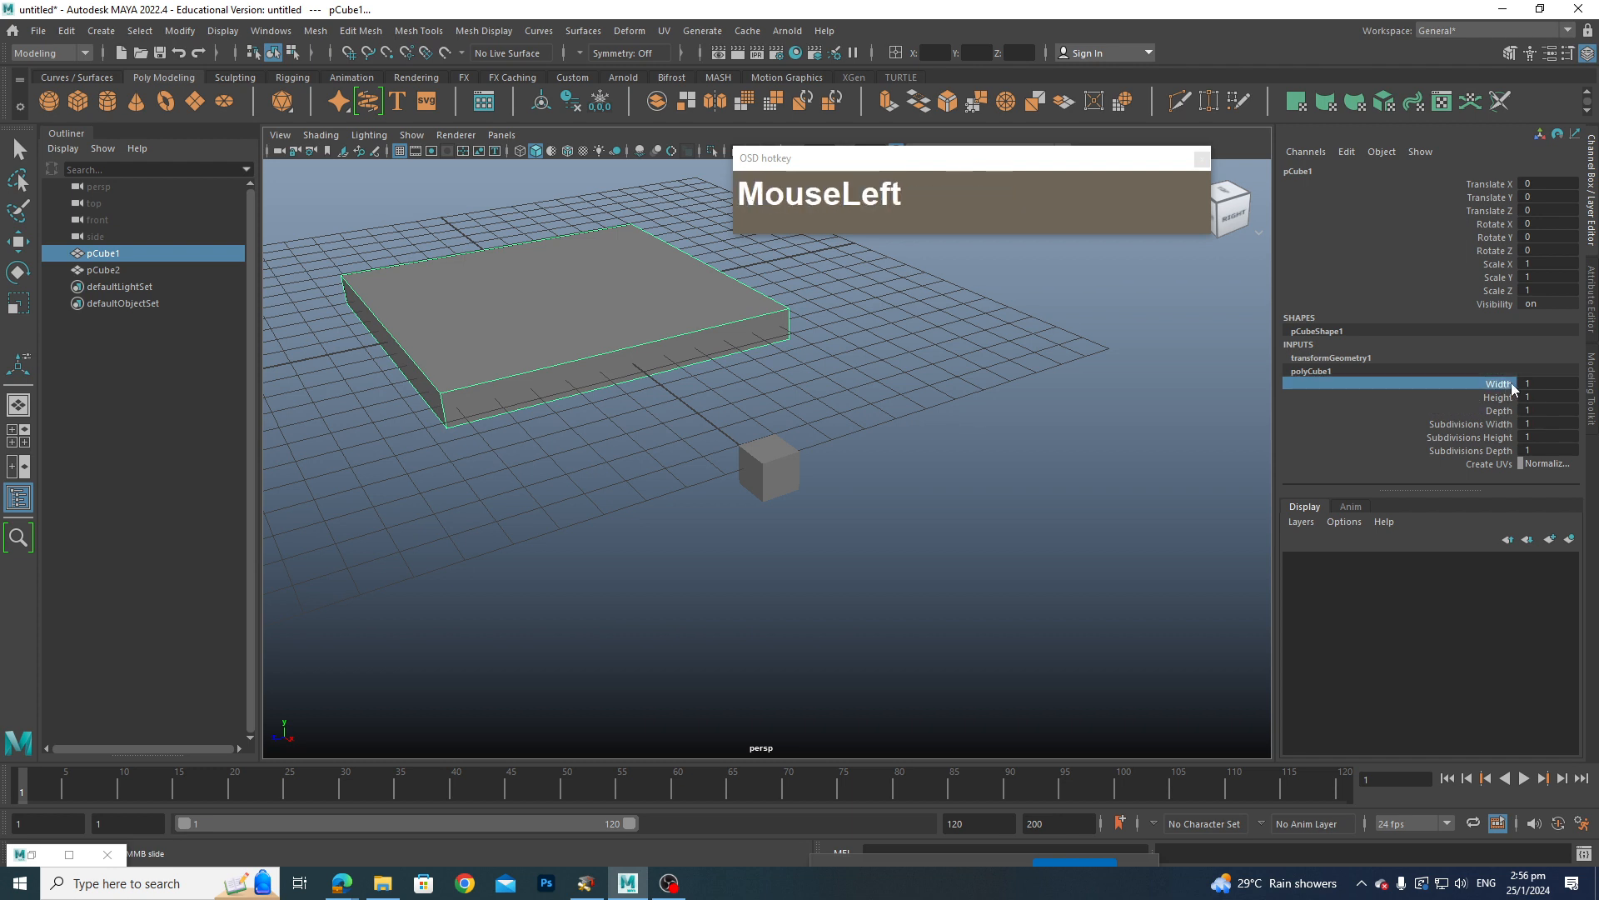
left_click(1507, 410, "ctrl")
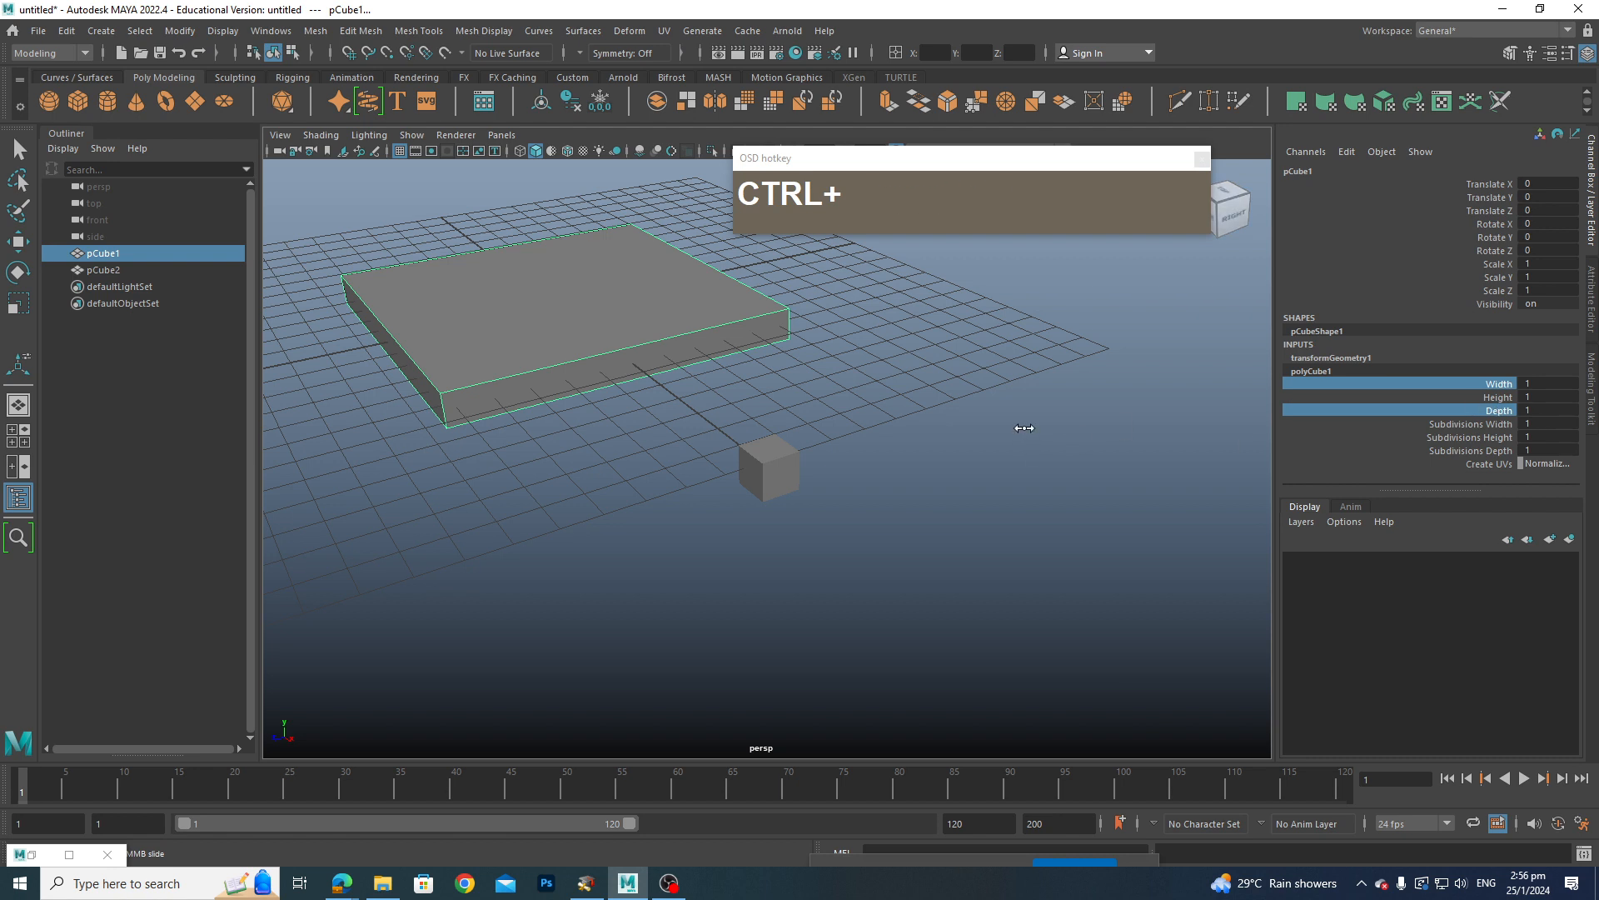
middle_click_drag(1025, 428, 819, 481)
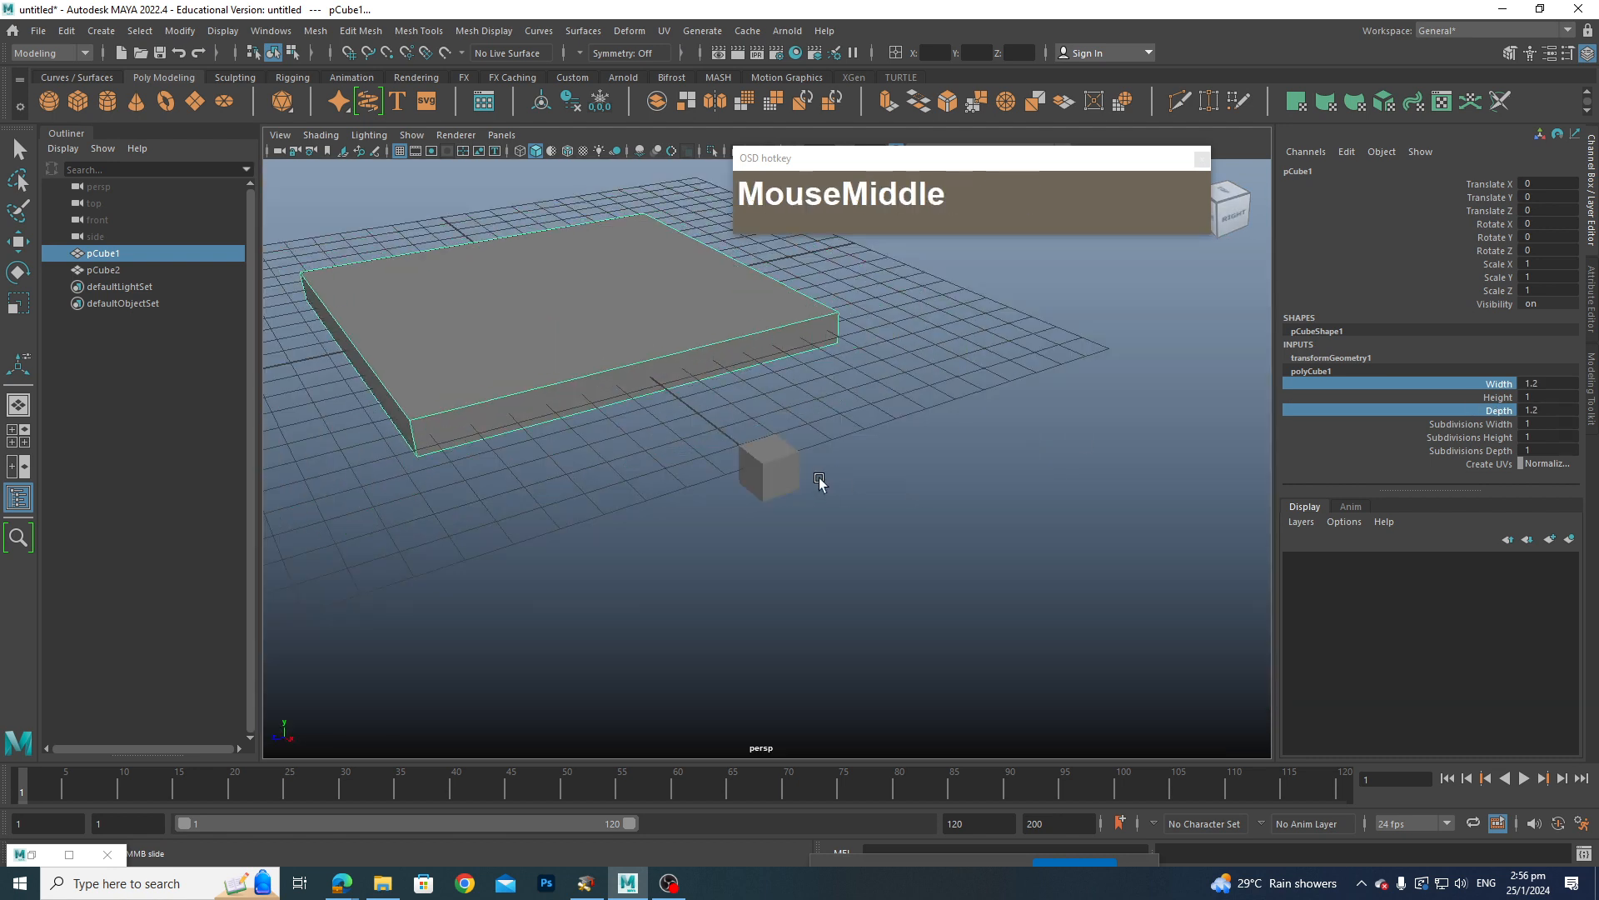
key("ctrl+z")
Set the second cube's construction Width and Depth together to 8.2.
key("w")
left_click(770, 469)
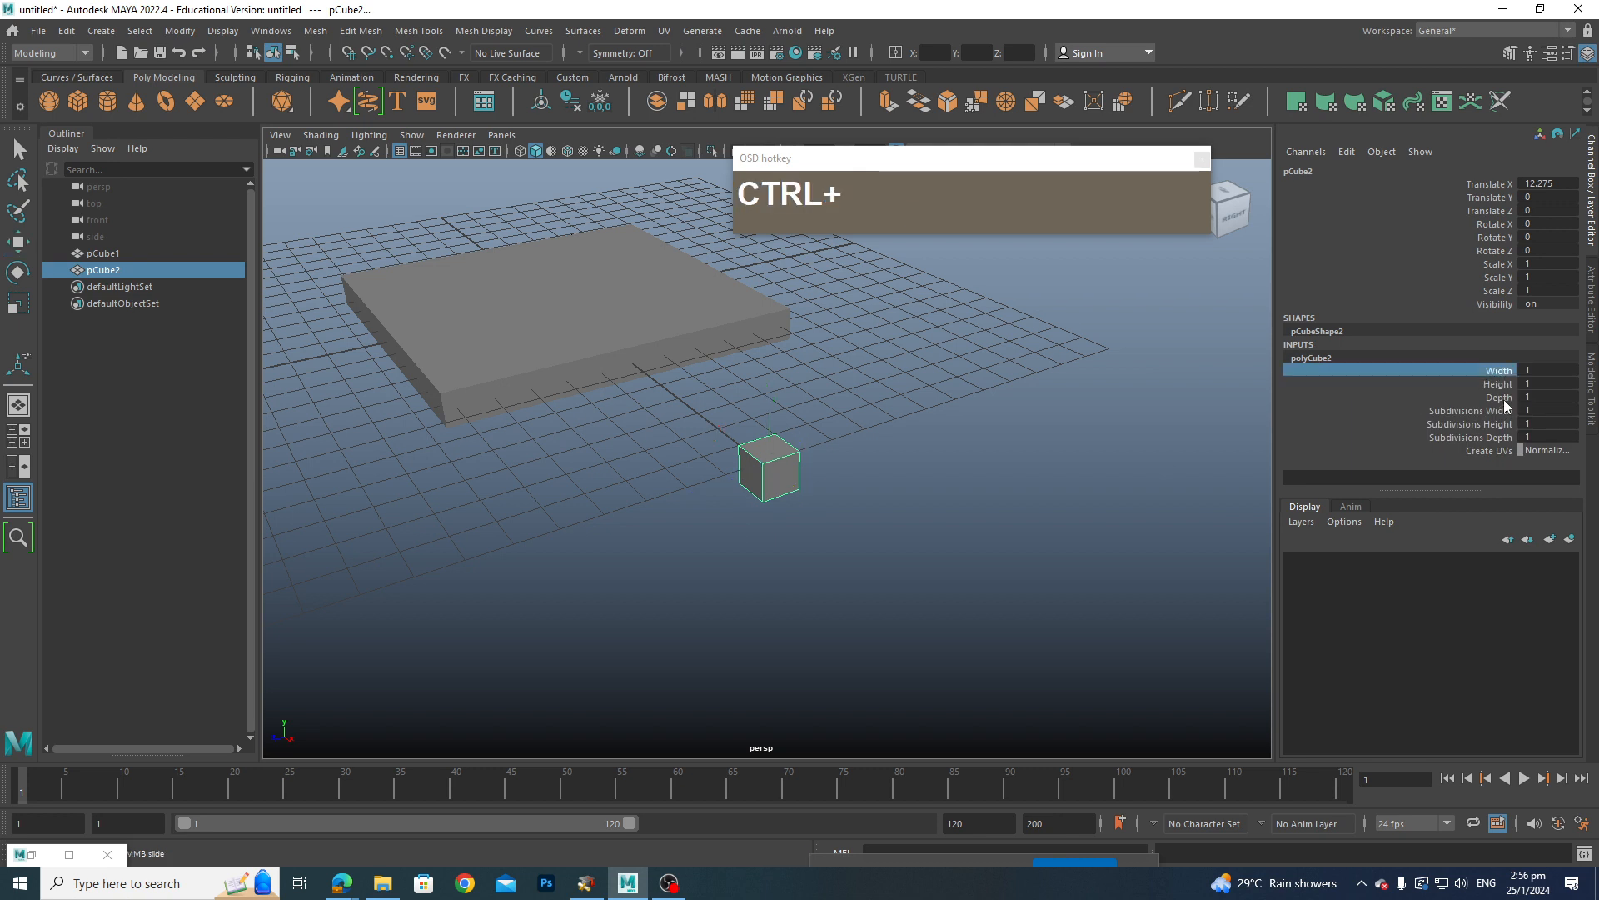
left_click(1503, 398, "ctrl")
middle_click_drag(863, 457, 925, 473)
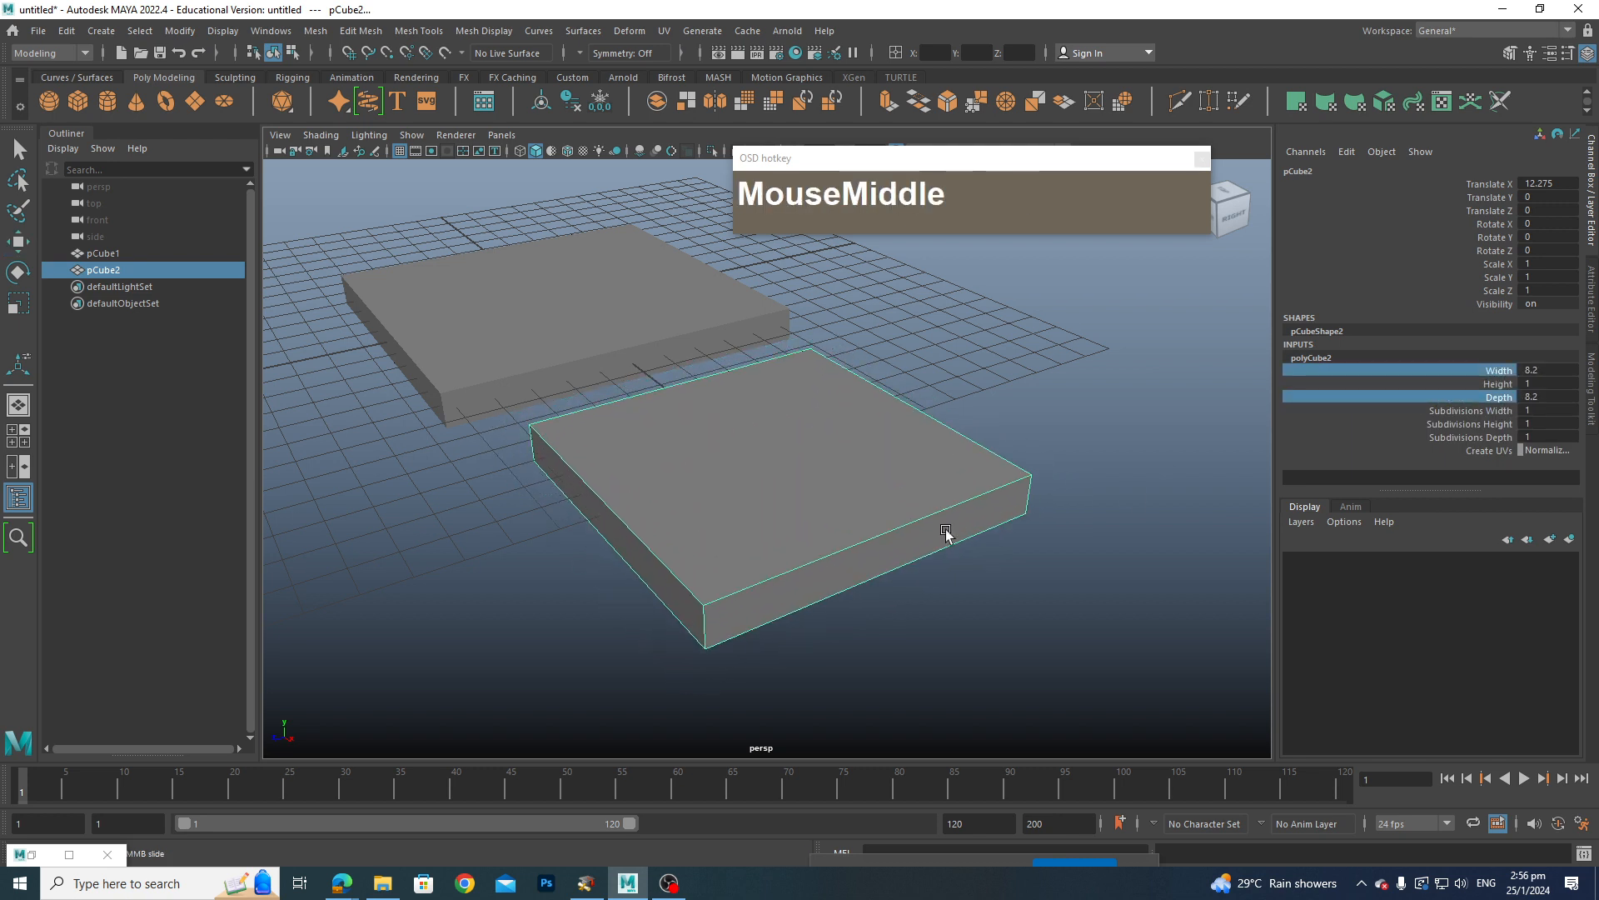
left_click(893, 582, "alt")
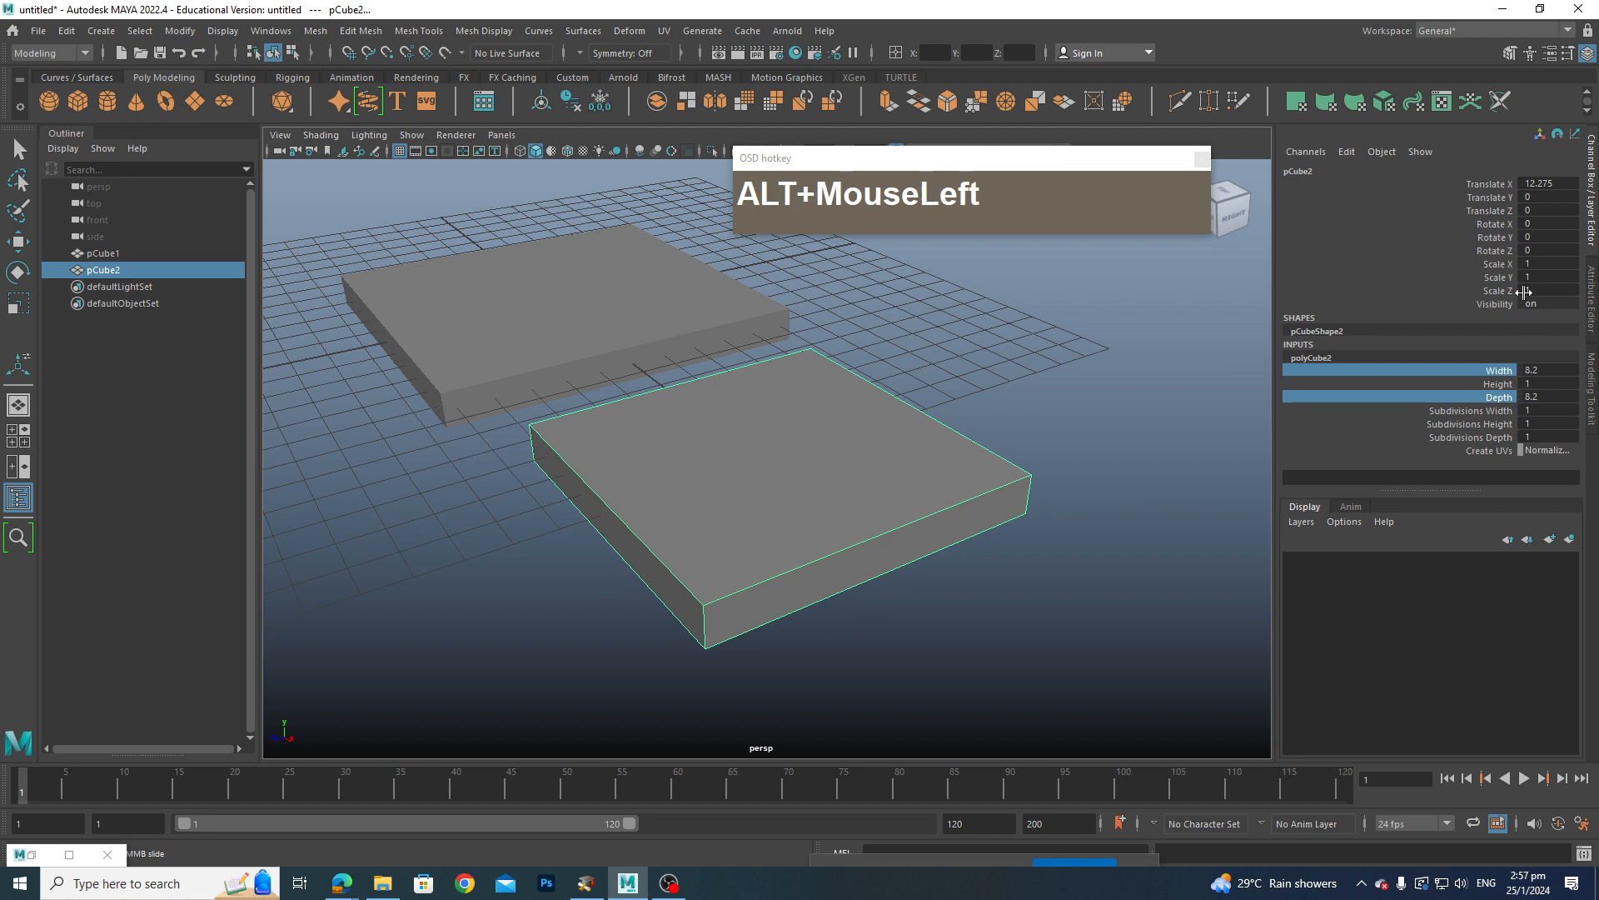
Delete the second cube beside the tabletop.
middle_click_drag(981, 394, 1093, 407, "alt")
left_click(1018, 533)
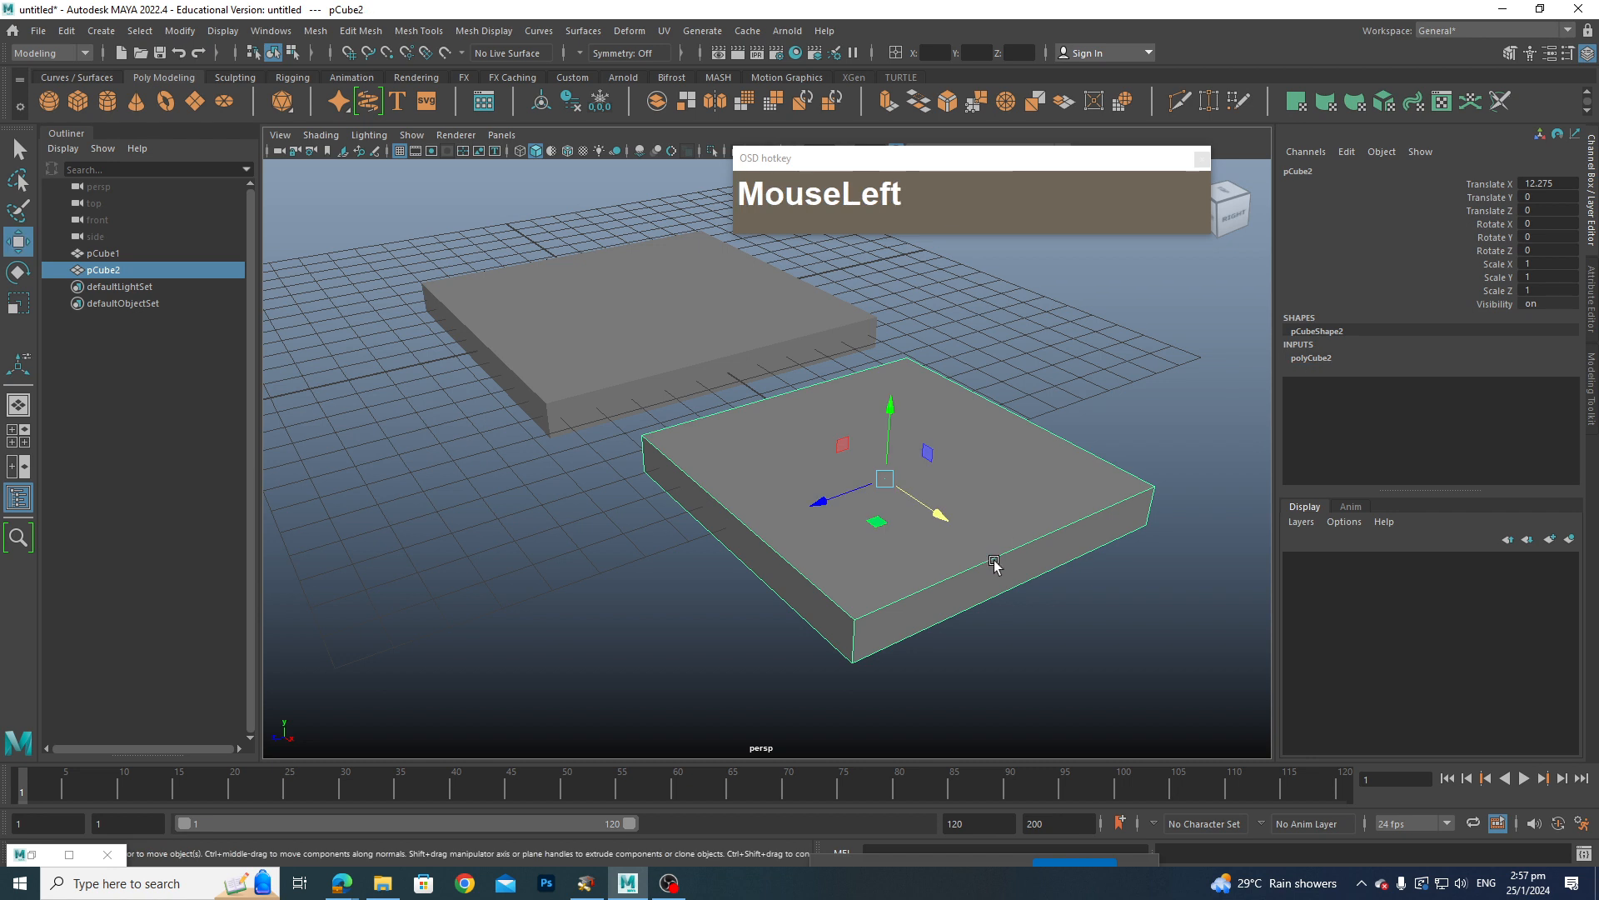
key("Delete")
Rename the tabletop cube as Table in the Outliner.
left_click(737, 354)
left_click_drag(785, 382, 892, 439, "alt")
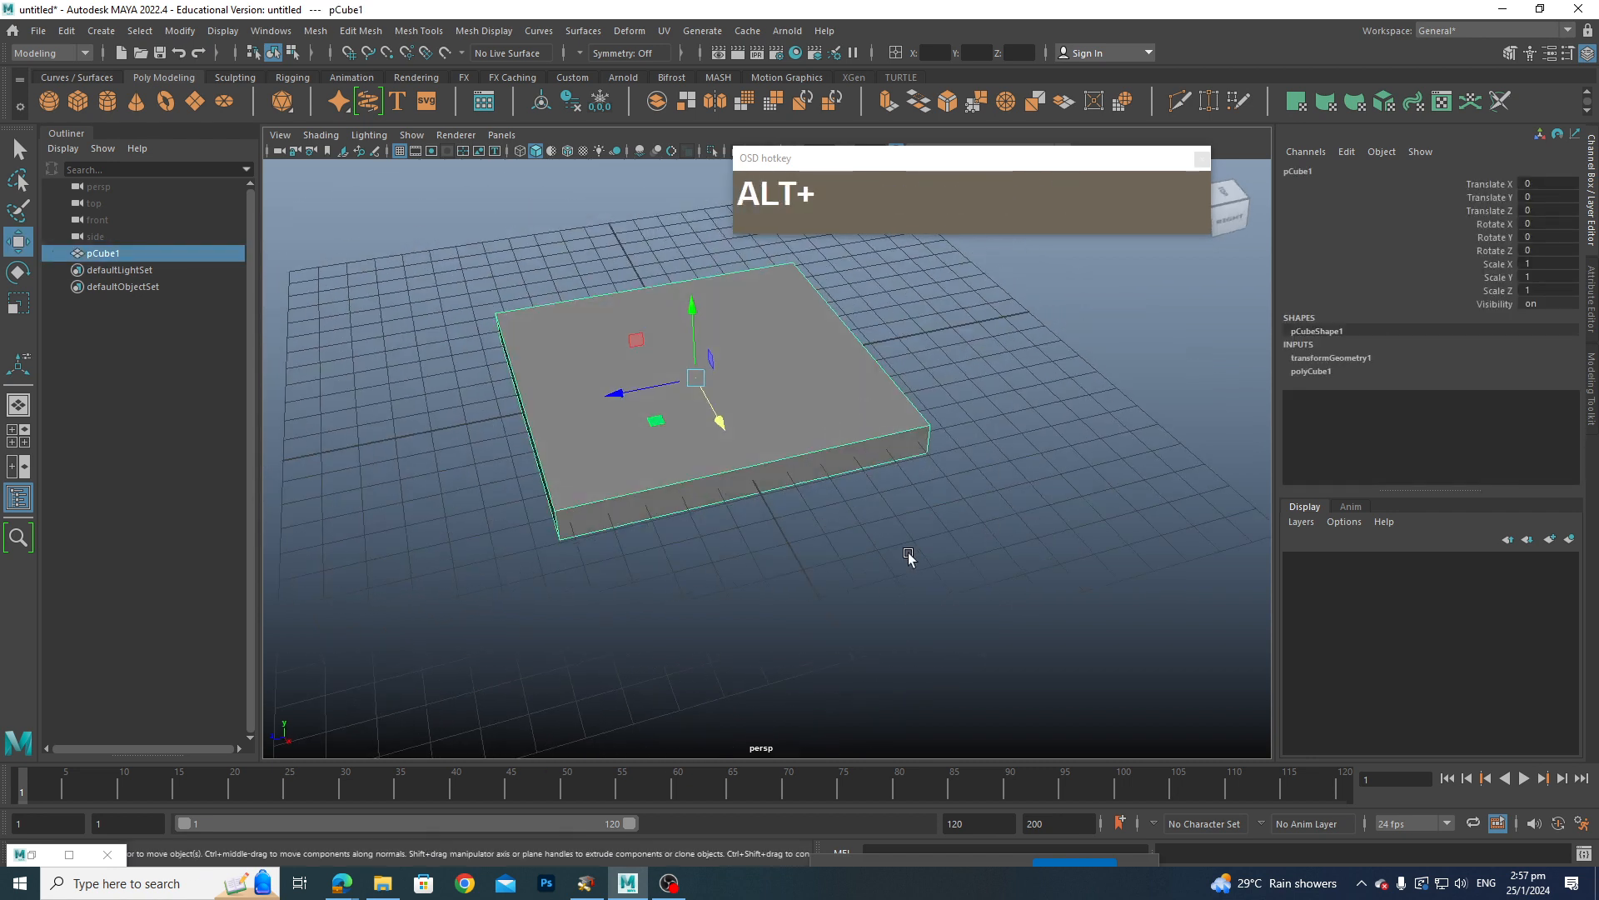
left_click_drag(907, 553, 892, 546, "alt")
middle_click_drag(892, 547, 719, 371, "alt")
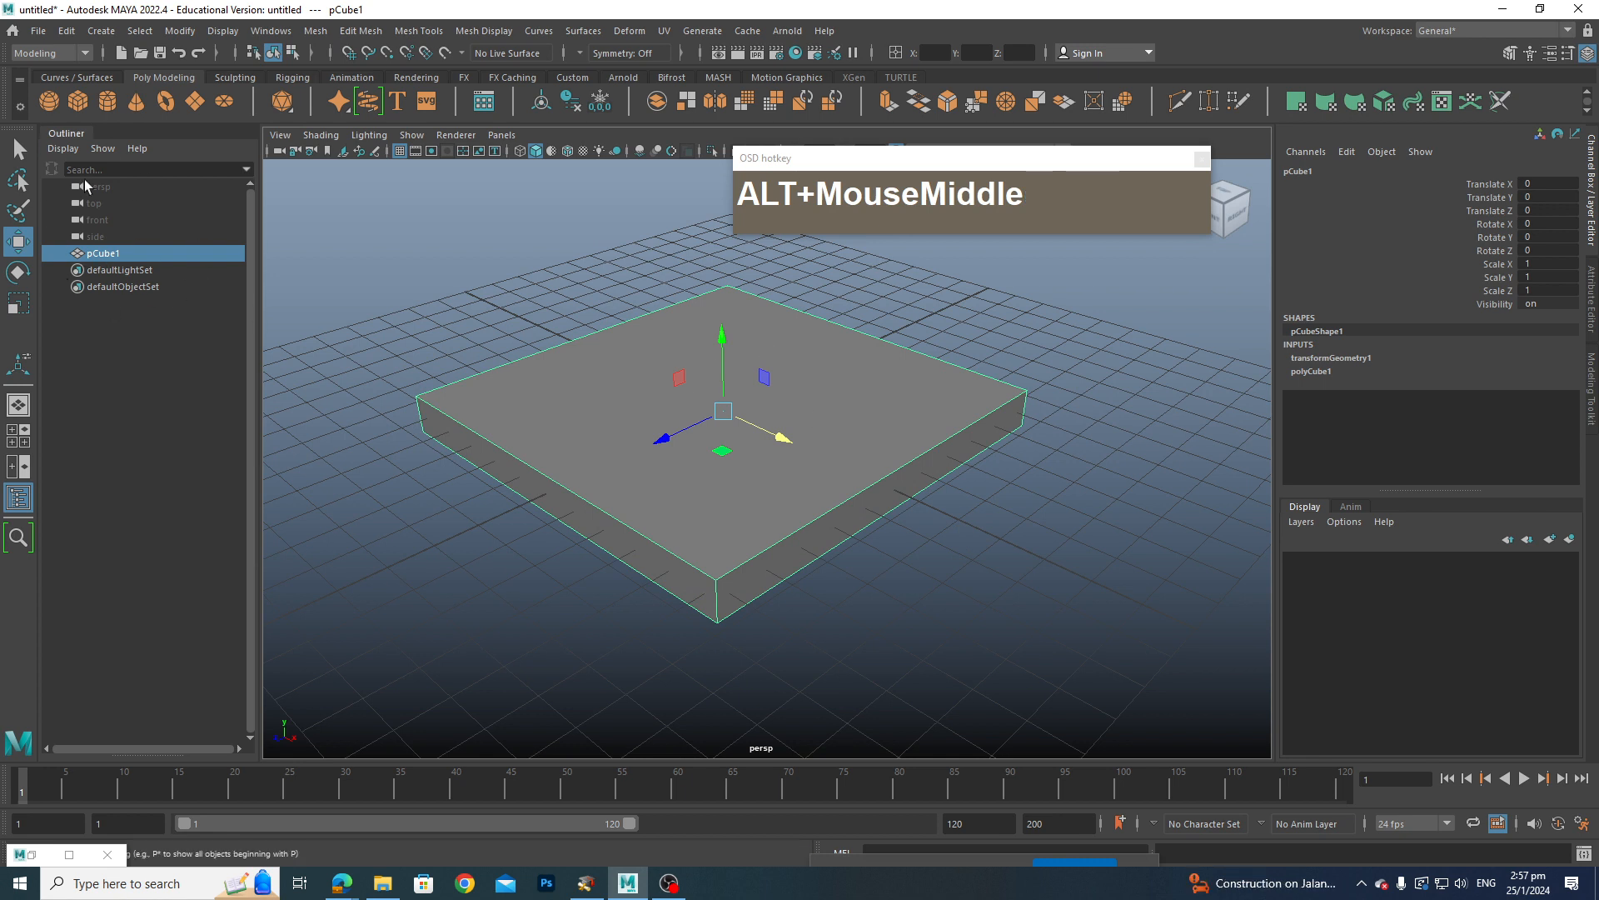
key("ctrl+1")
left_click(47, 223)
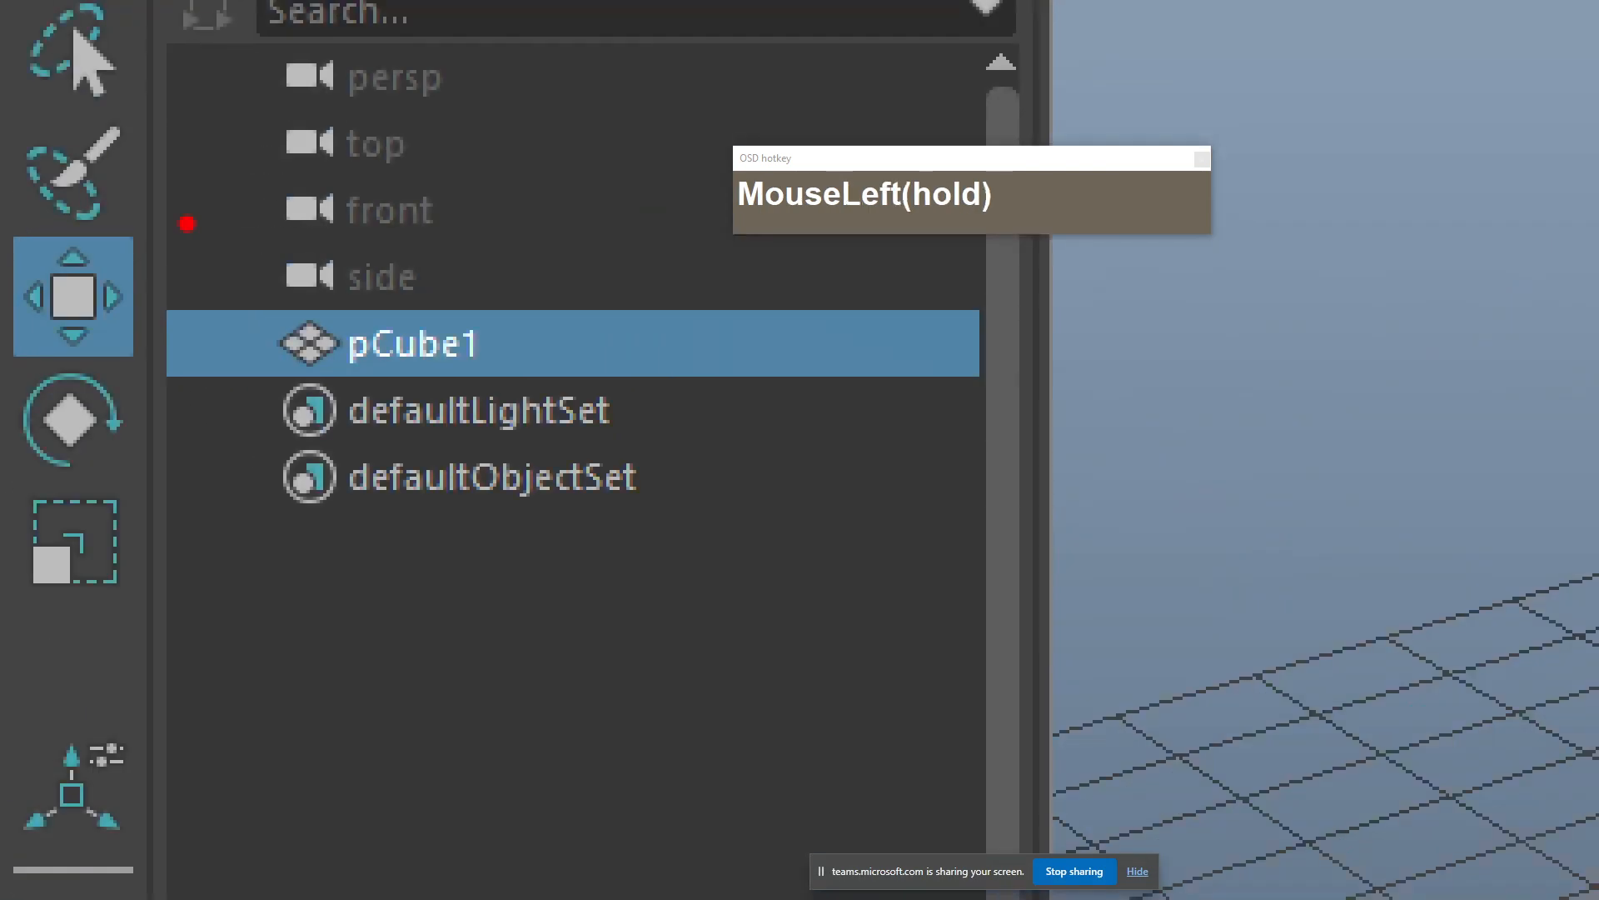
mouse_move(530, 350)
left_mouse_down()
mouse_move(321, 358)
mouse_move(475, 358)
left_mouse_up()
key("Escape")
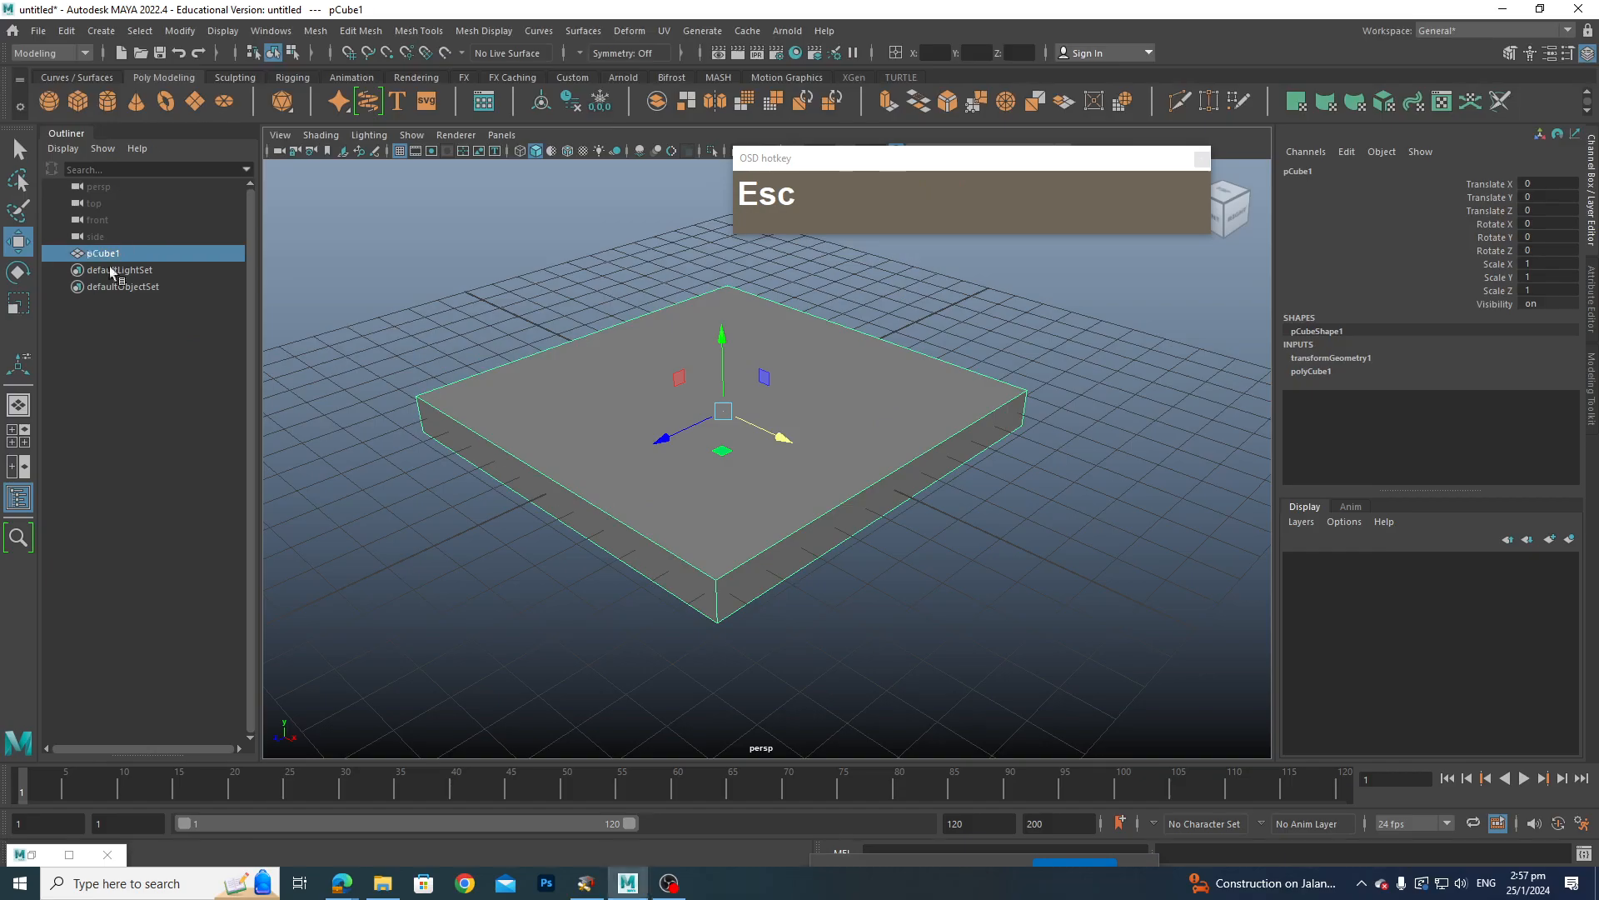
left_click(435, 357)
double_click(107, 254)
type("Tabele")
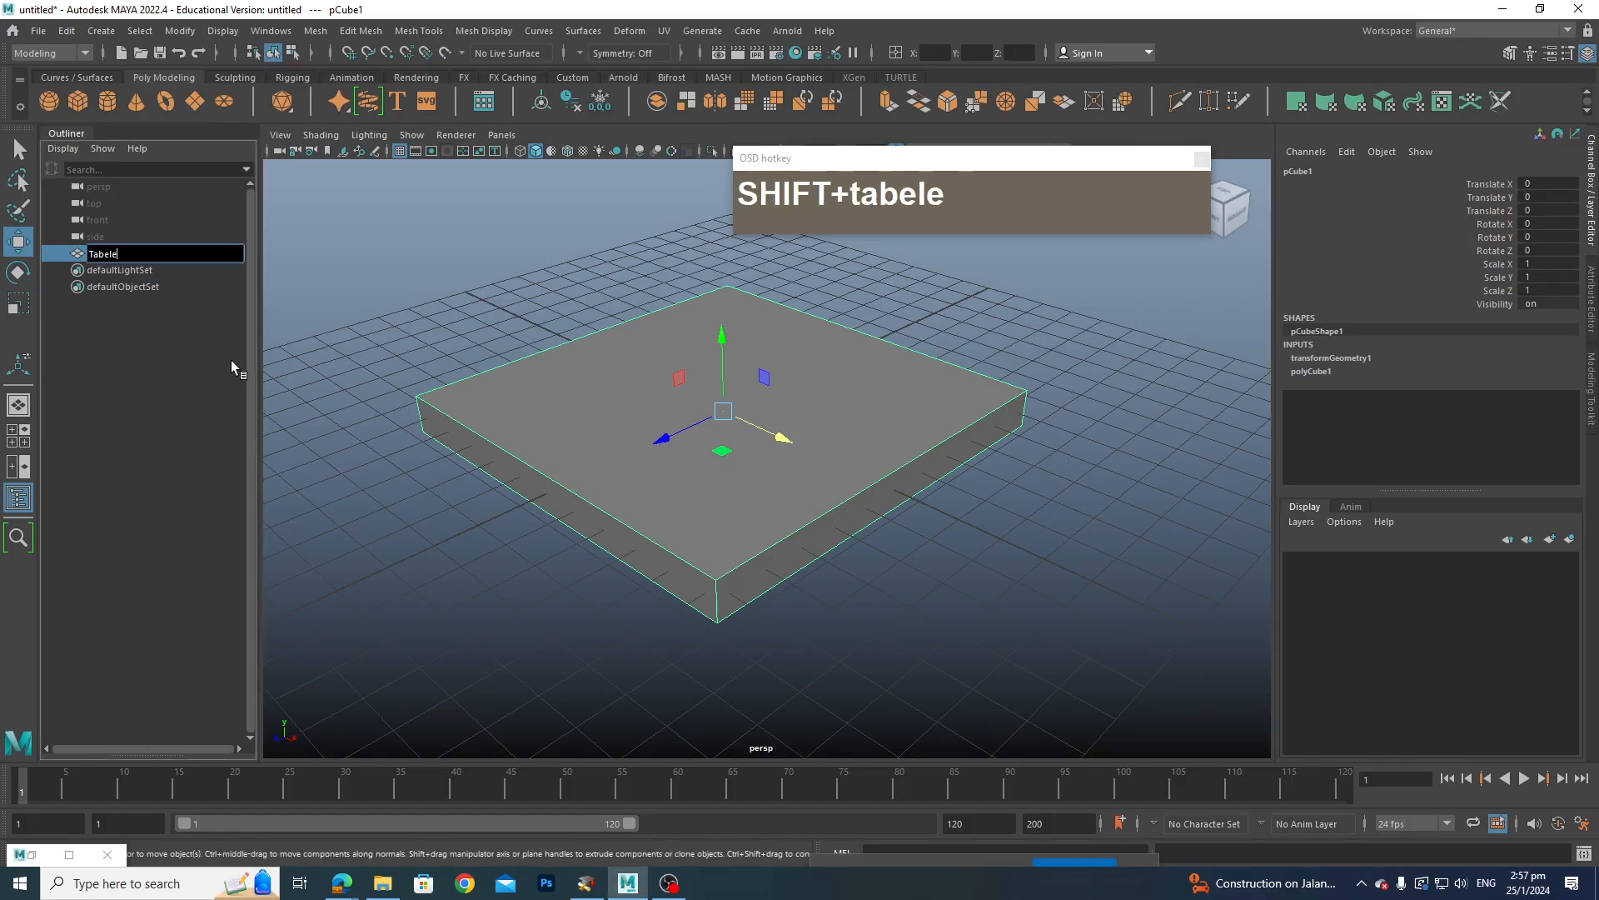
key("Return")
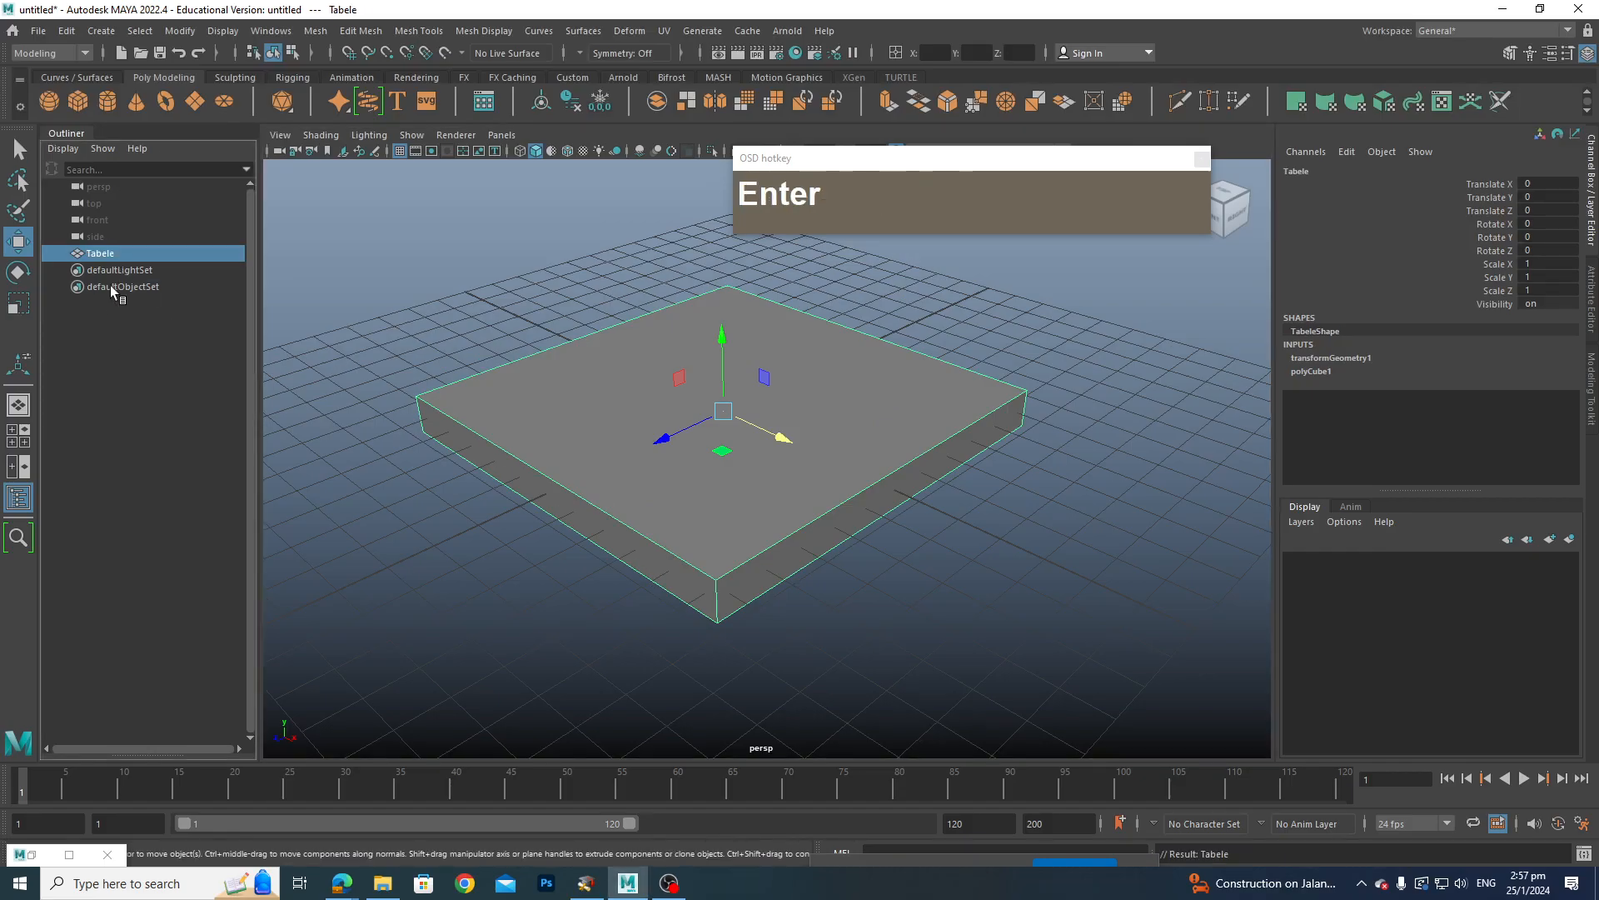
double_click(111, 248)
type("Table")
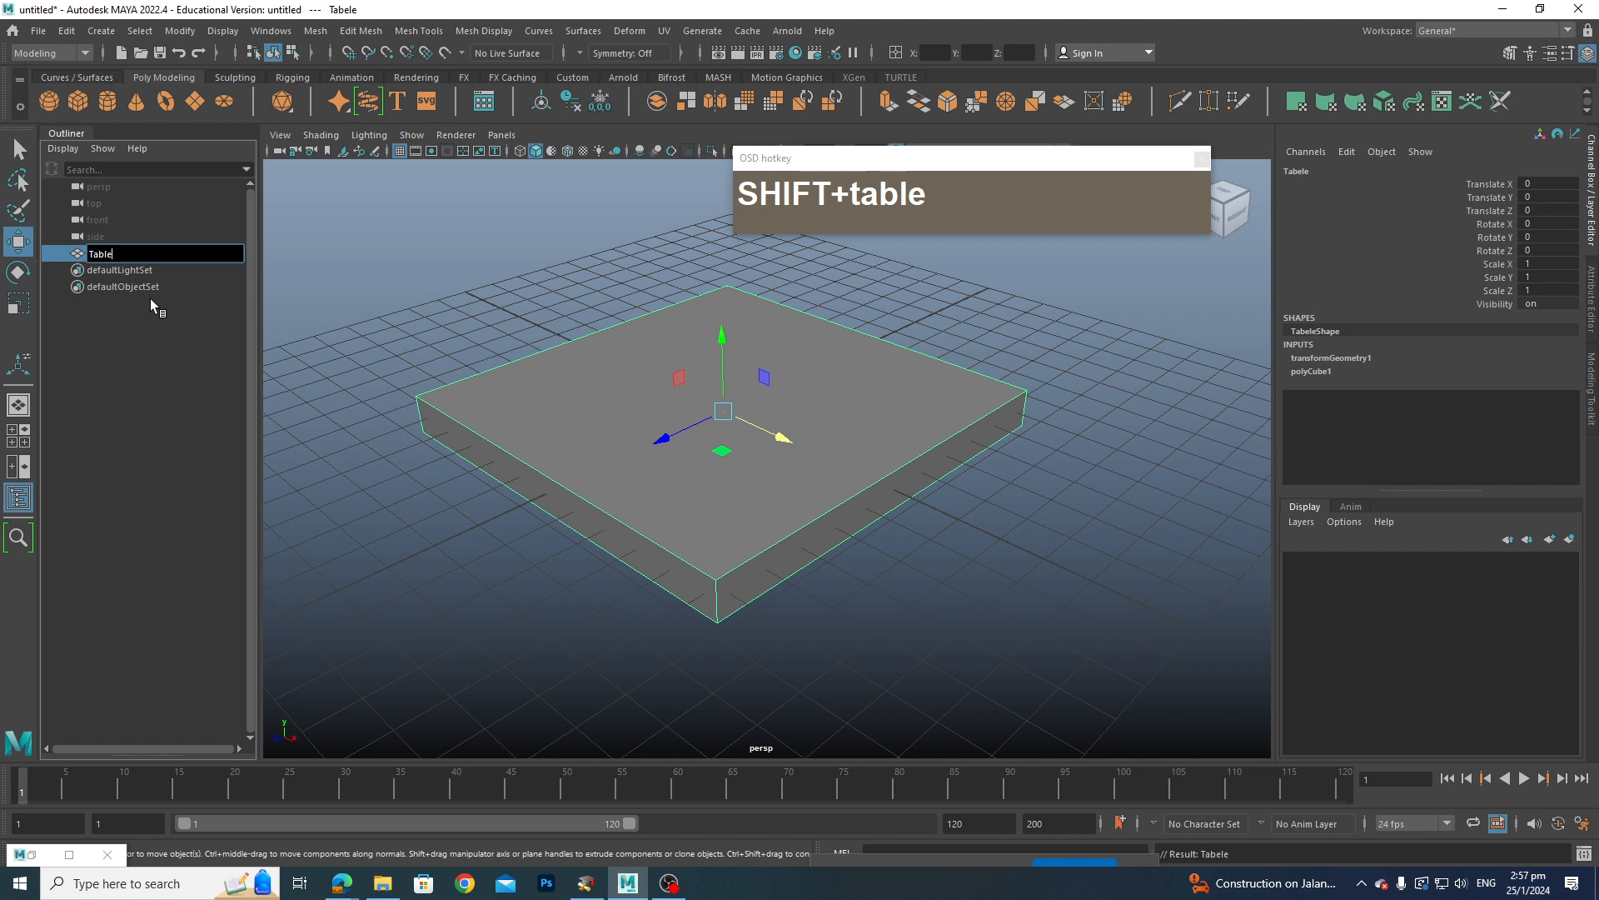
key("Return")
Examine the tabletop from above, from its sides and from underneath.
left_click(994, 624)
left_click_drag(995, 625, 878, 675, "alt")
left_click(880, 479)
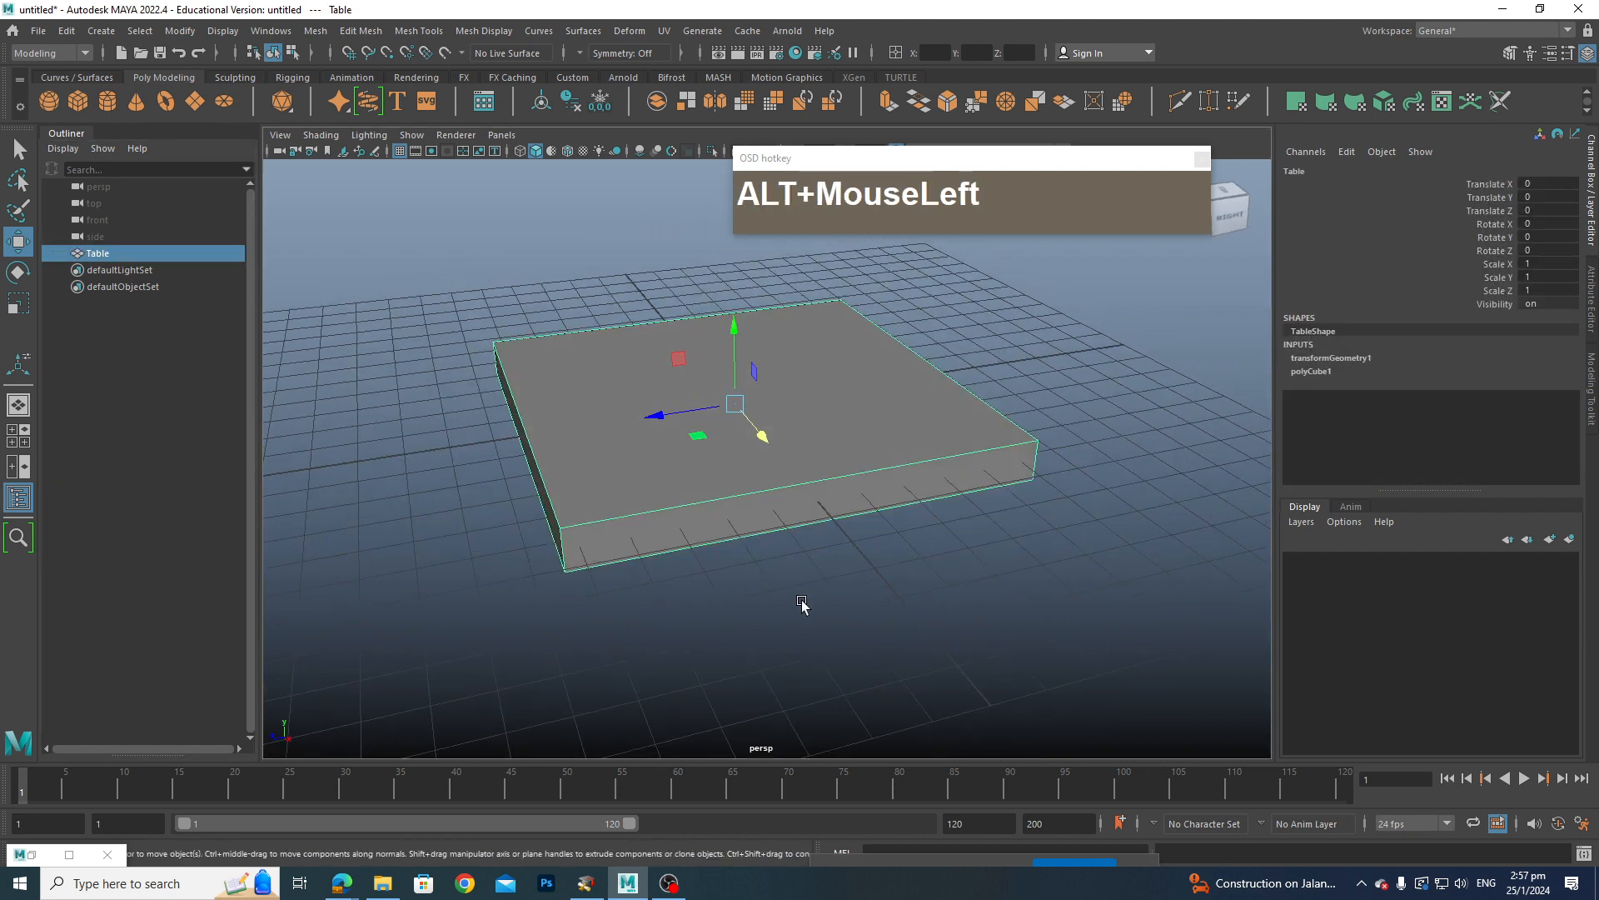
scroll(838, 550, "down", 3)
left_click_drag(838, 550, 812, 593, "alt")
scroll(766, 600, "up", 3)
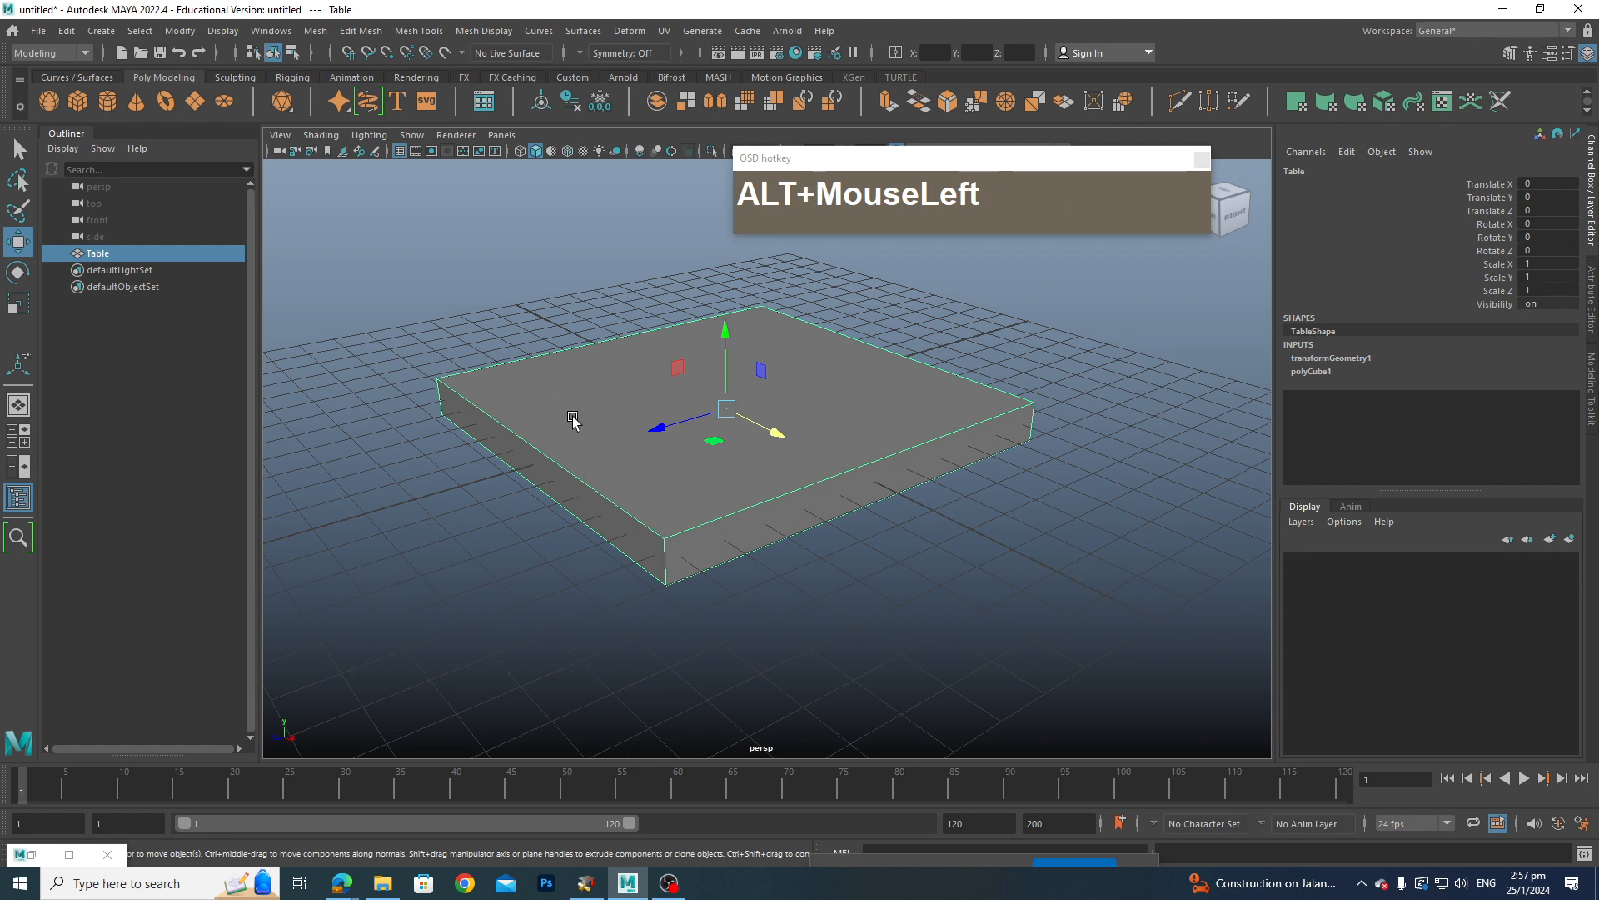
left_click_drag(902, 564, 1039, 497, "alt")
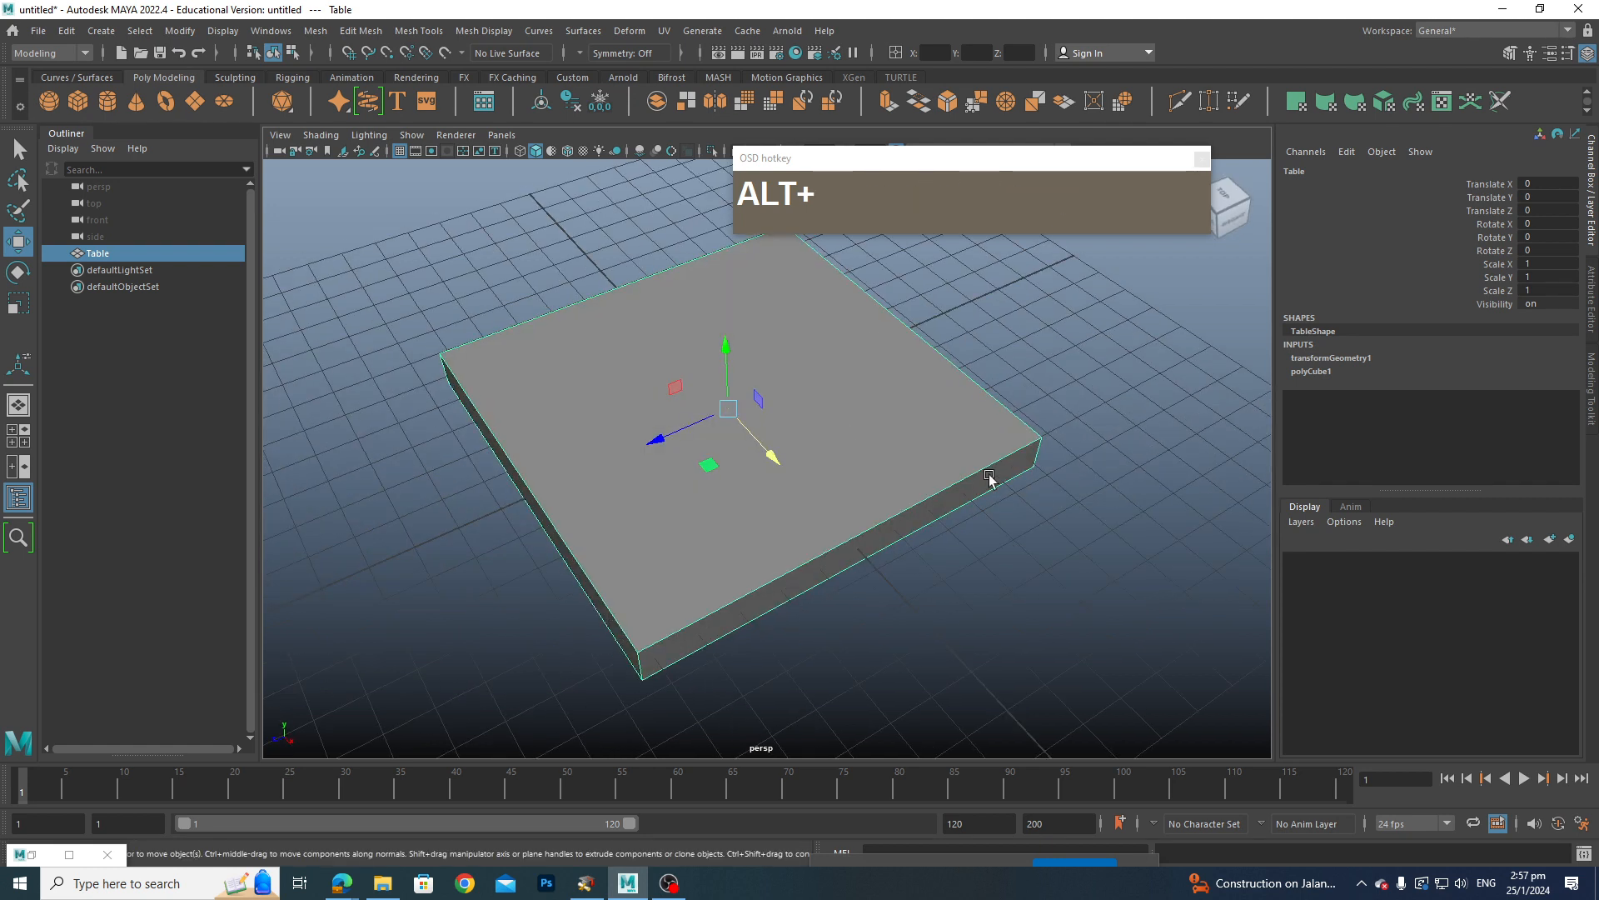
middle_click_drag(989, 474, 901, 452, "alt")
left_click_drag(900, 454, 782, 514, "alt")
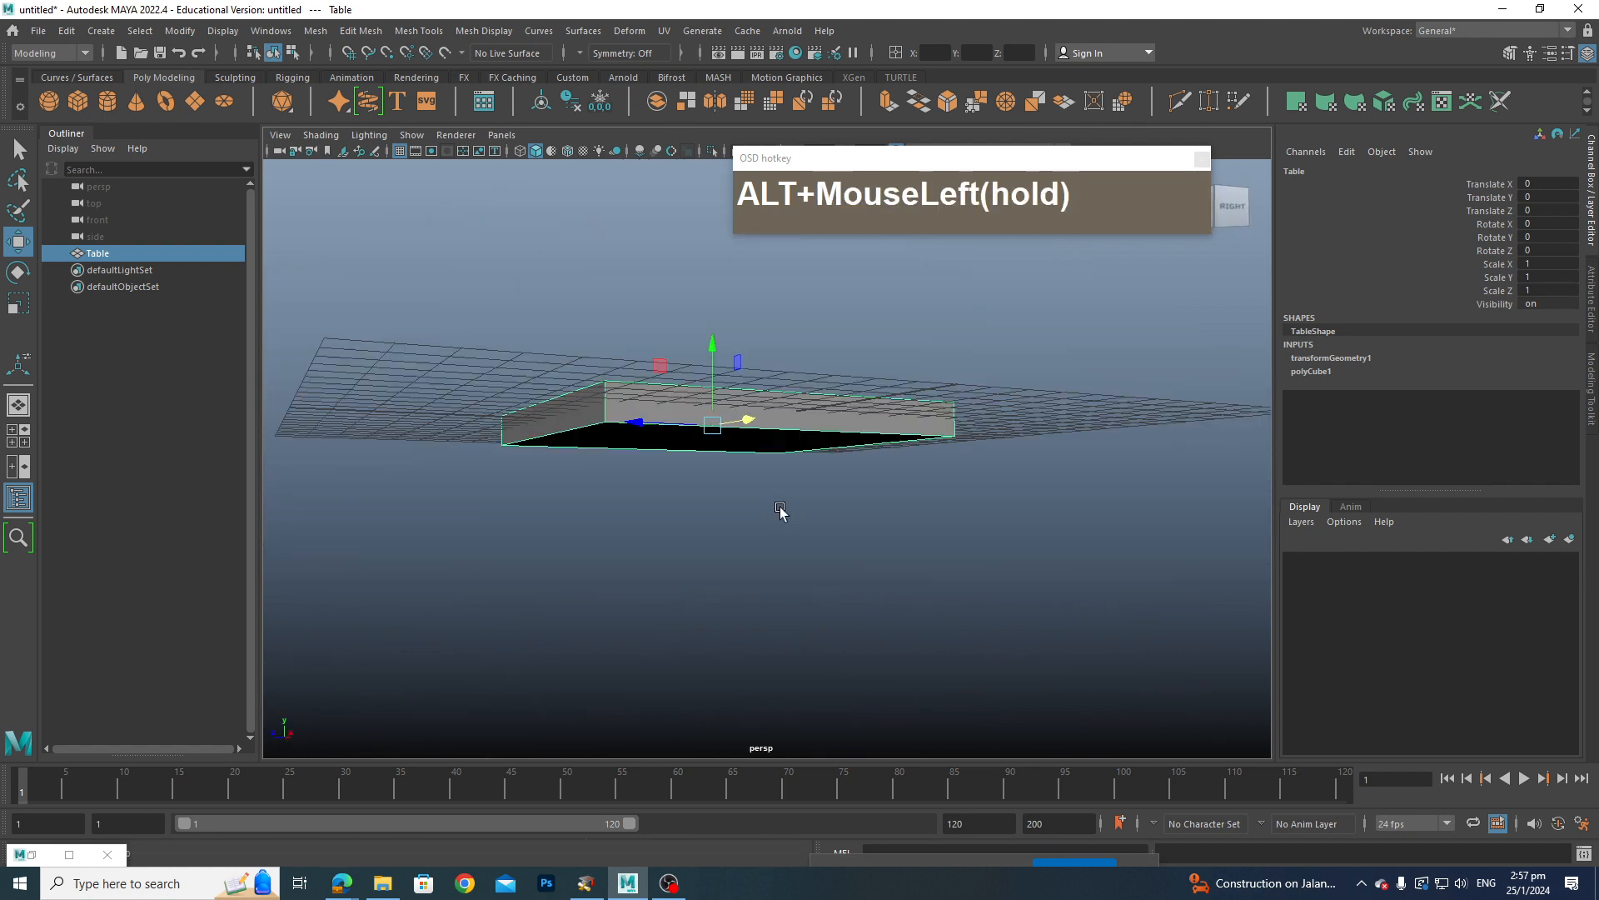
left_click_drag(638, 426, 636, 485, "alt")
left_click(738, 455)
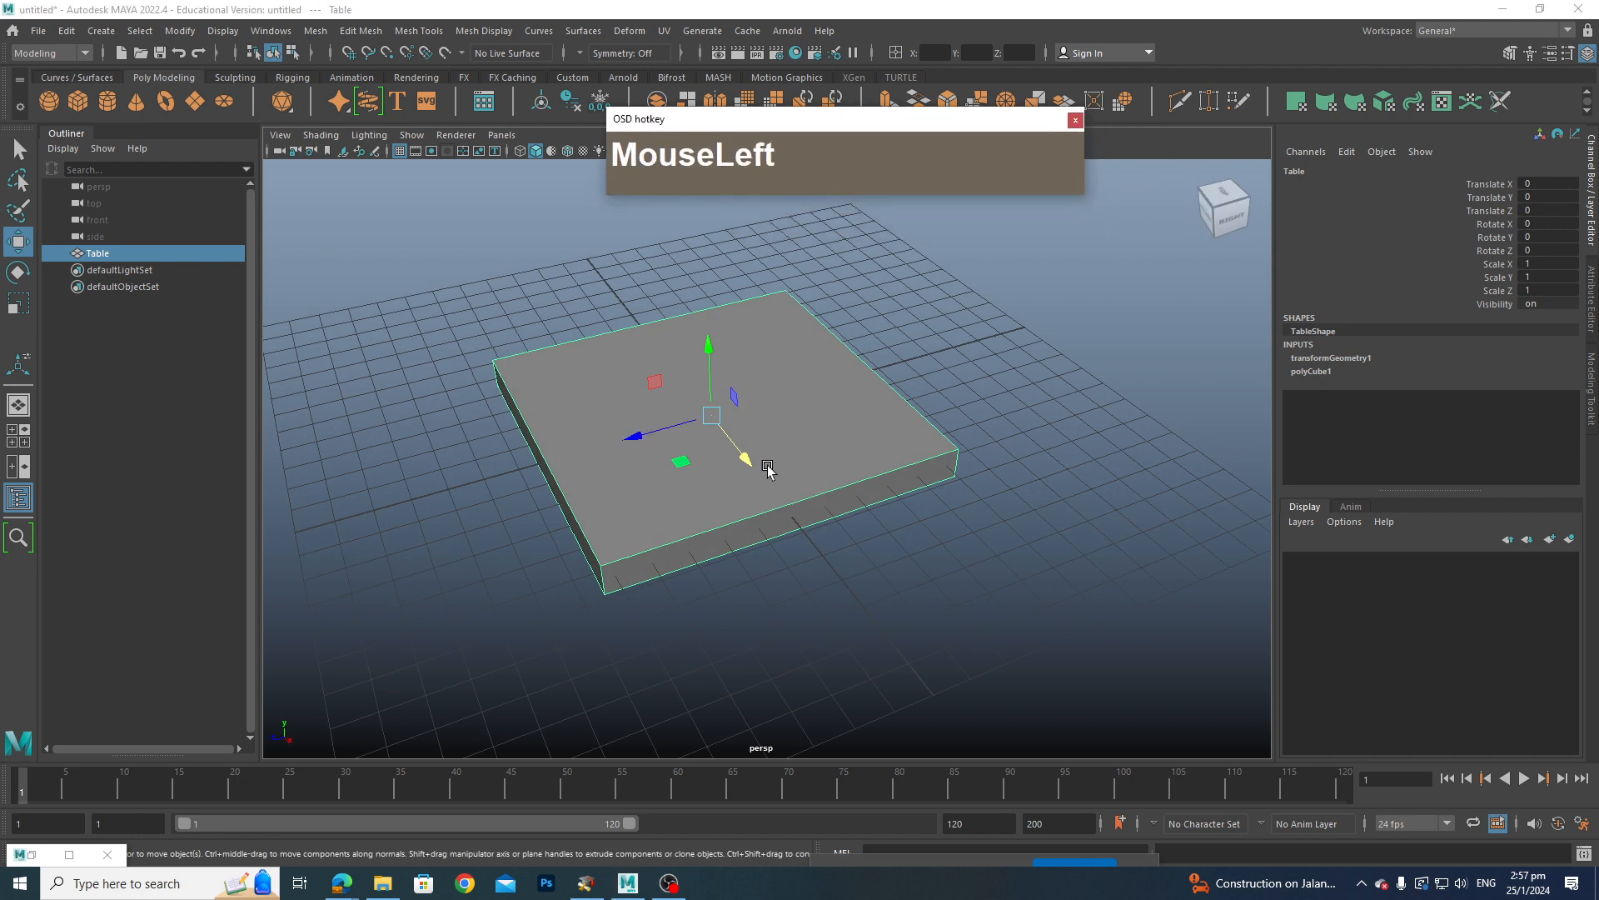
scroll(800, 450, "up", 2, "alt")
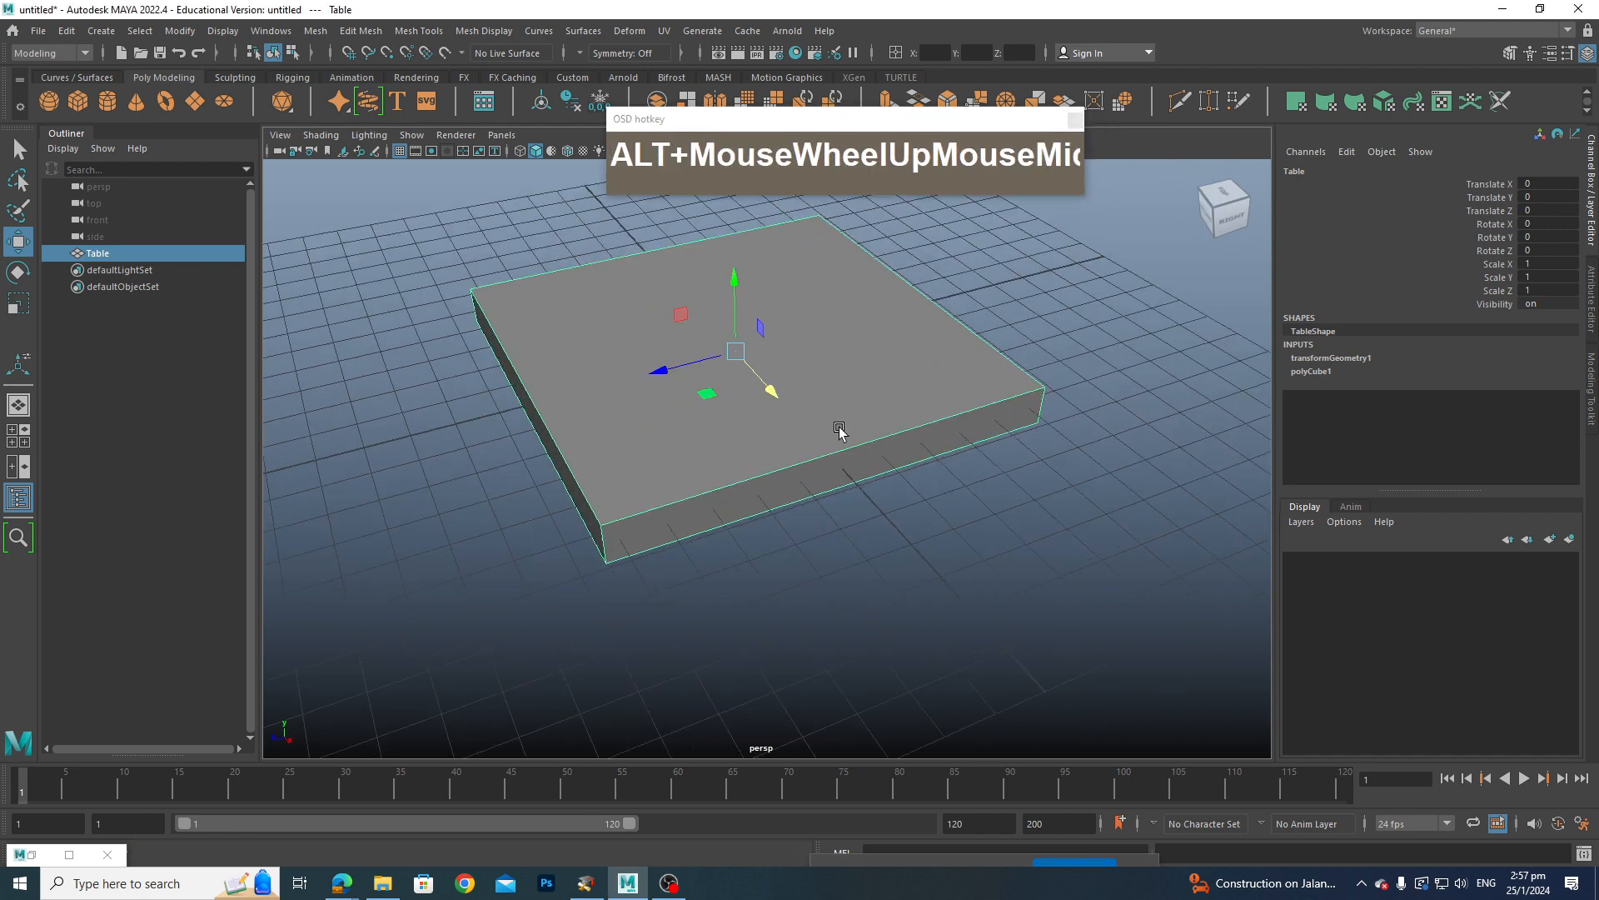
Set the tabletop's Subdivisions Width to 7 in its polyCube1 construction inputs.
left_click(1316, 371)
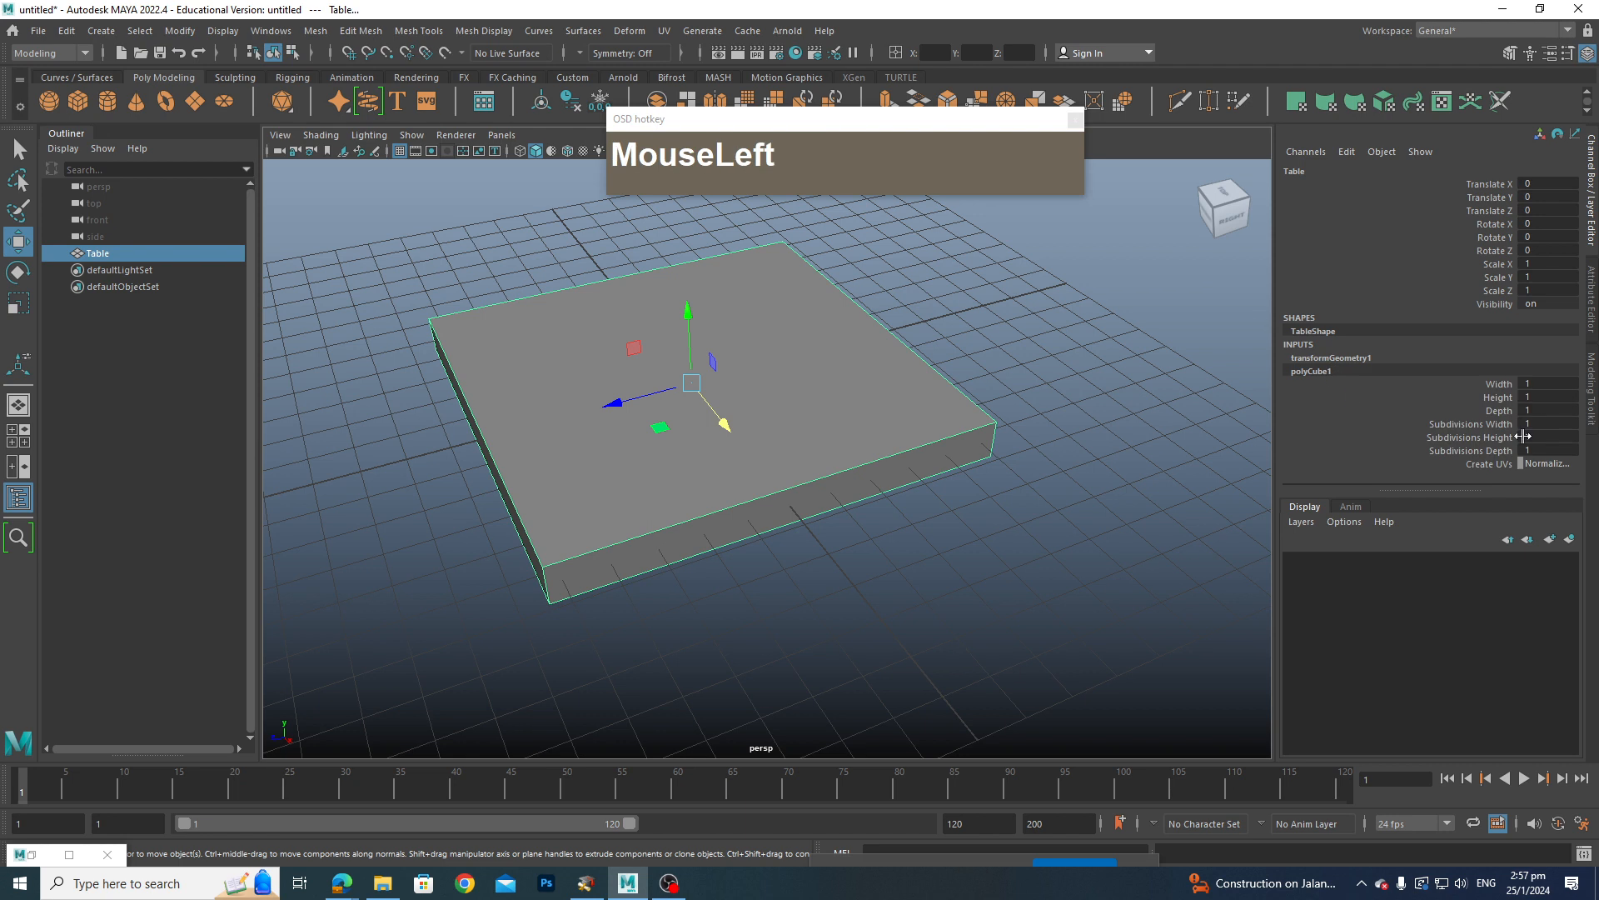
left_click(1476, 425)
middle_click_drag(978, 431, 1026, 435)
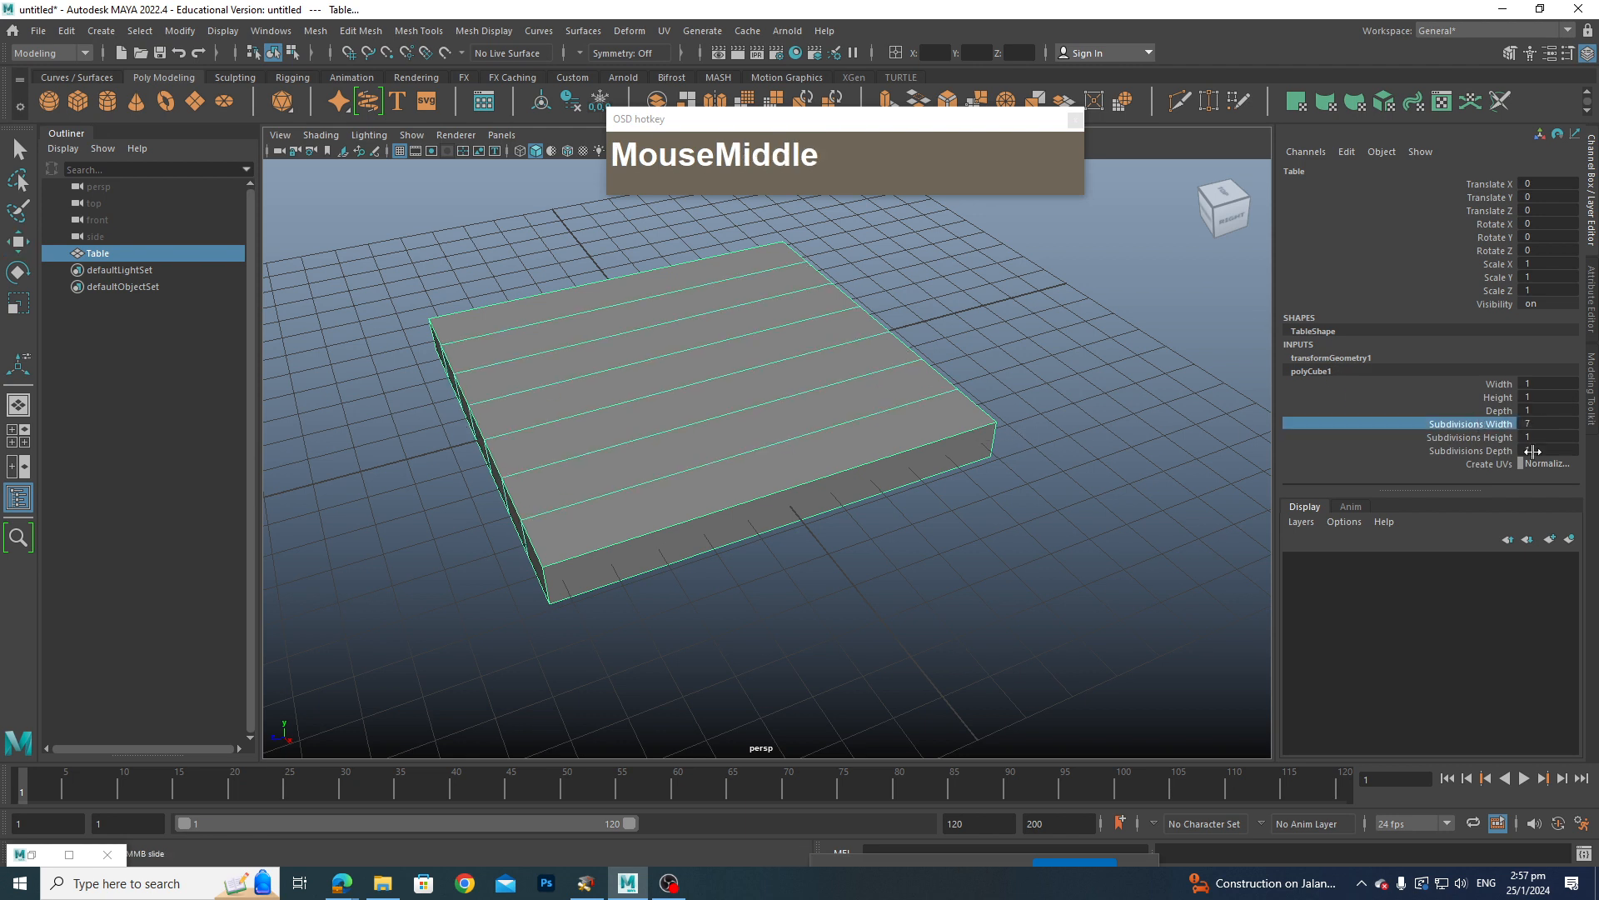
Set the tabletop's Subdivisions Depth to 12 in its polyCube1 construction inputs.
left_click(1497, 449)
middle_click_drag(1128, 449, 1216, 445)
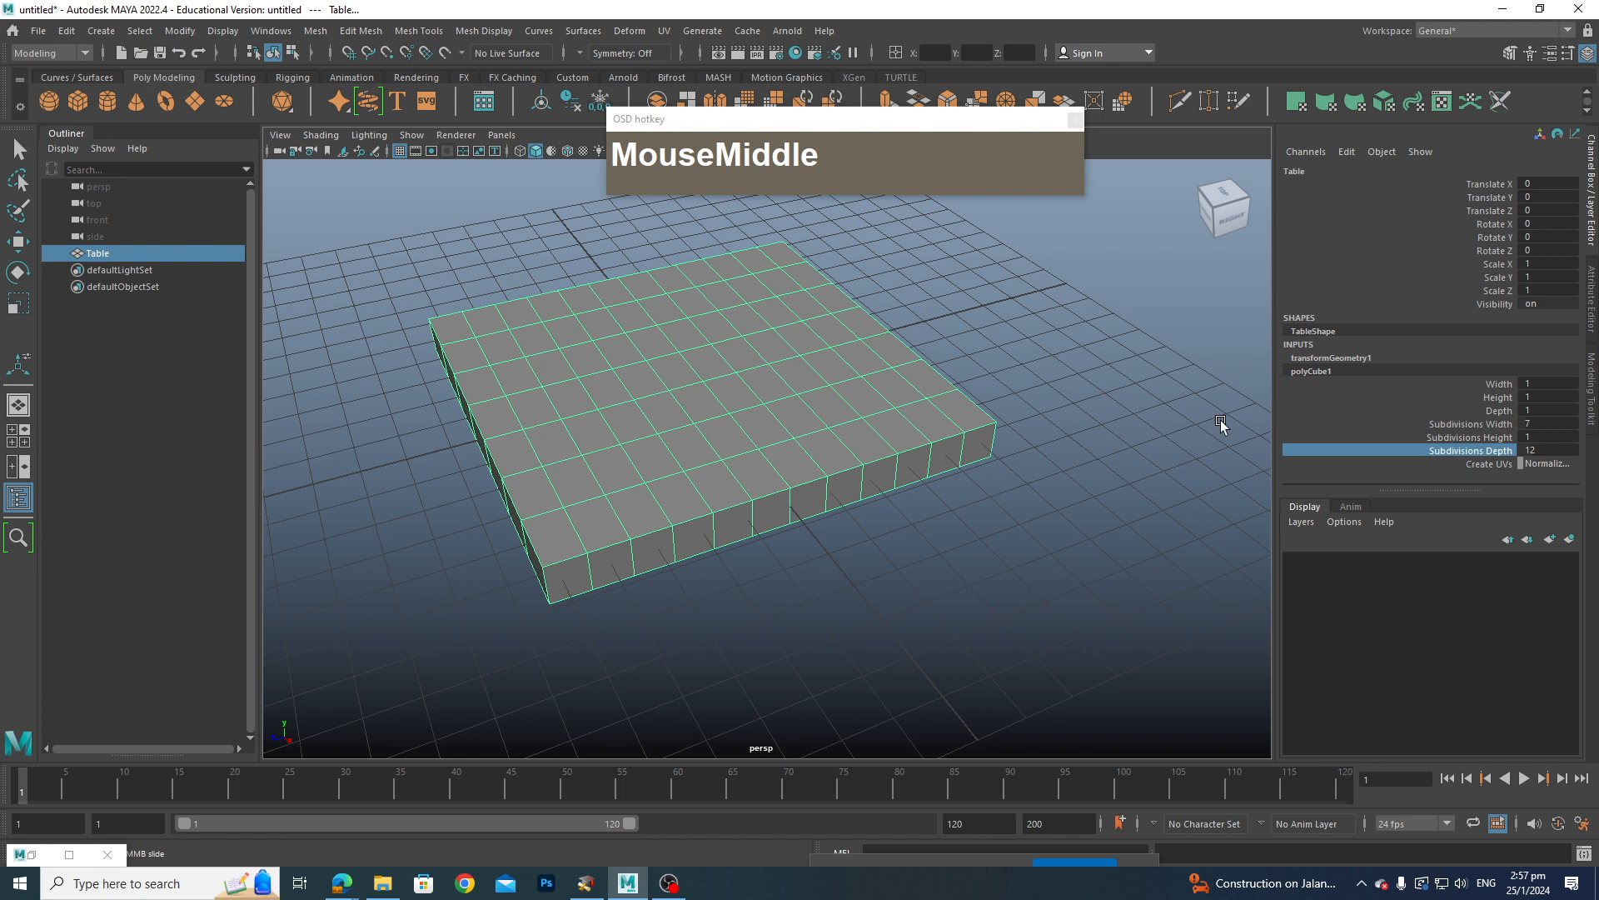
Reset the tabletop's Subdivisions Depth and Subdivisions Width to 1 in its polyCube1 construction inputs.
left_click(1456, 452)
middle_click_drag(1224, 468, 1050, 478)
left_click(1463, 423)
middle_click_drag(1225, 448, 1175, 448)
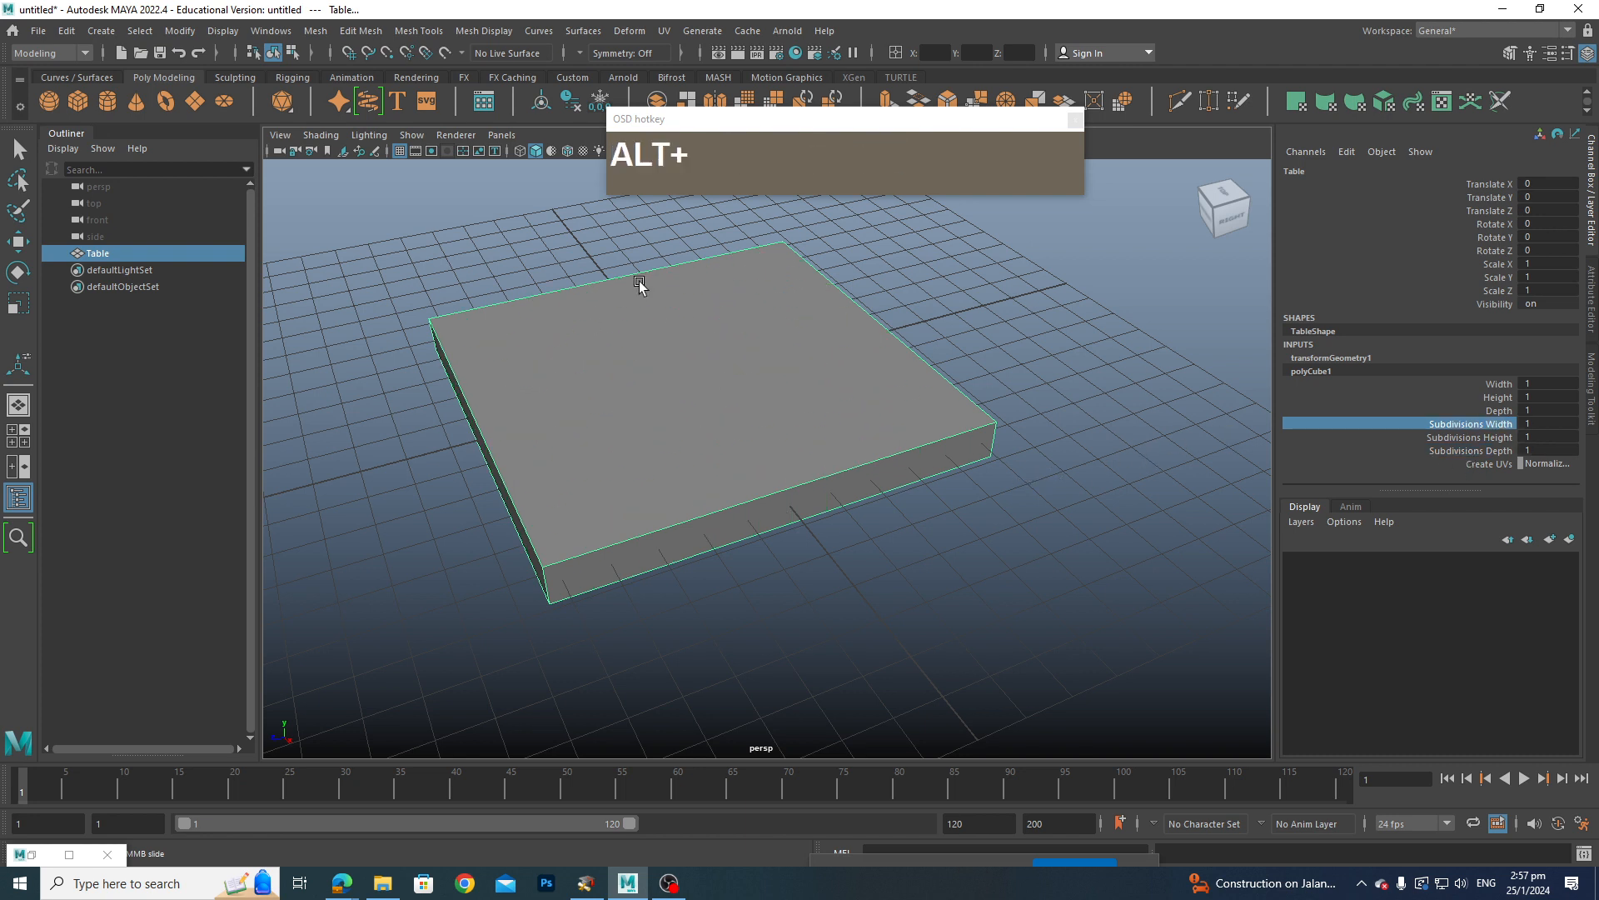
Switch the tabletop to face selection mode and turn off soft selection.
middle_click_drag(639, 286, 720, 320, "alt")
left_click_drag(818, 132, 887, 138)
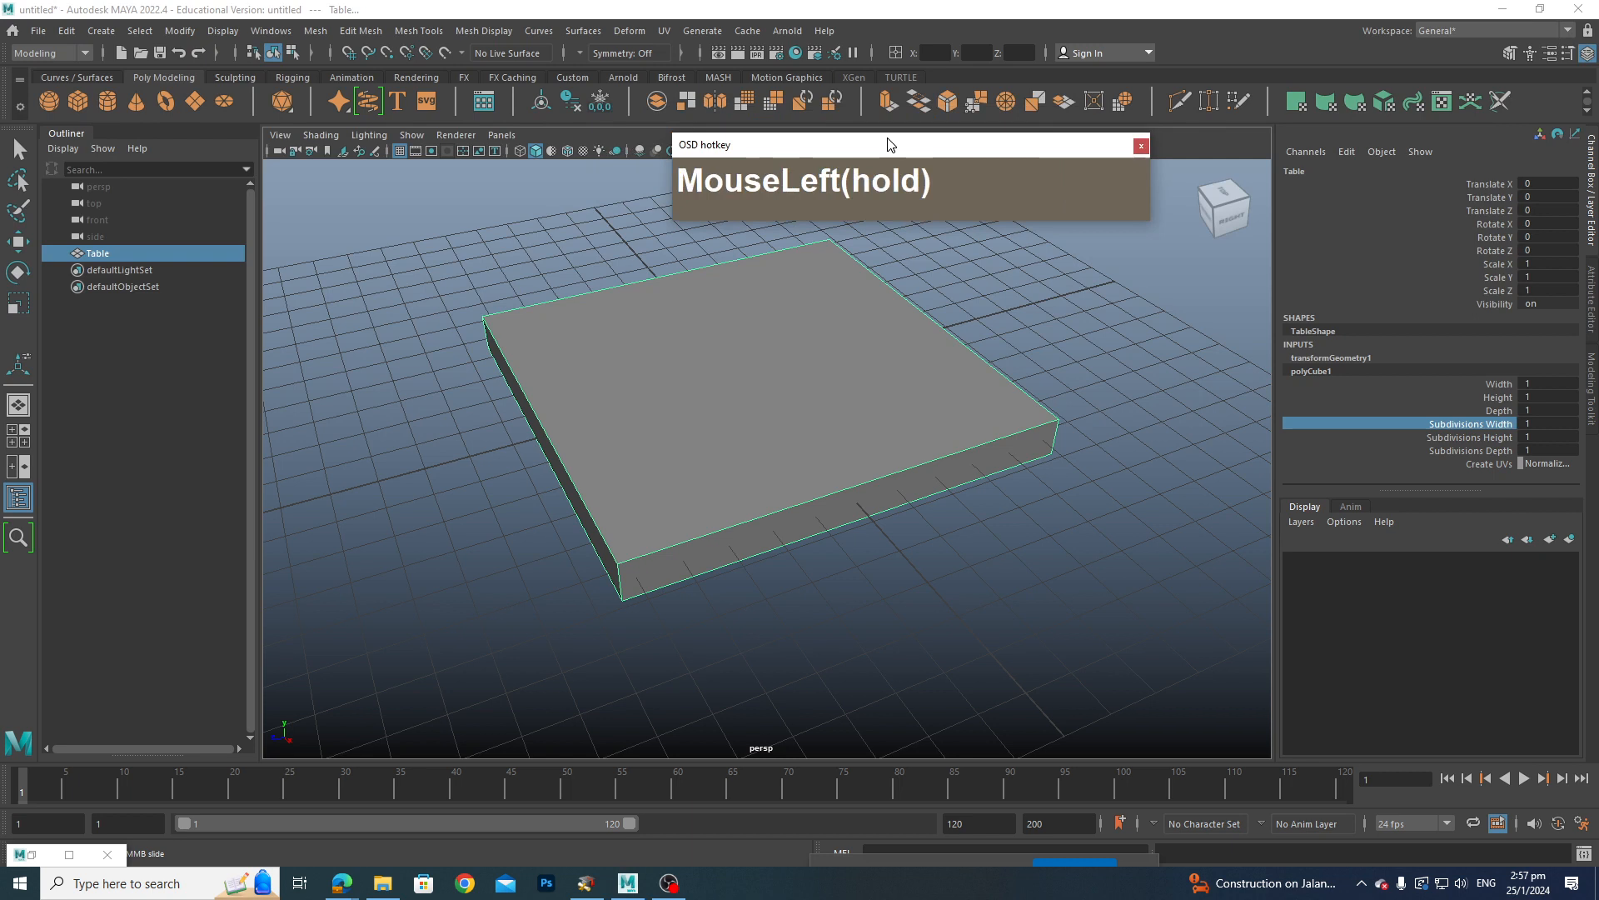
left_click(841, 272)
left_click_drag(886, 147, 908, 147)
left_click(819, 431)
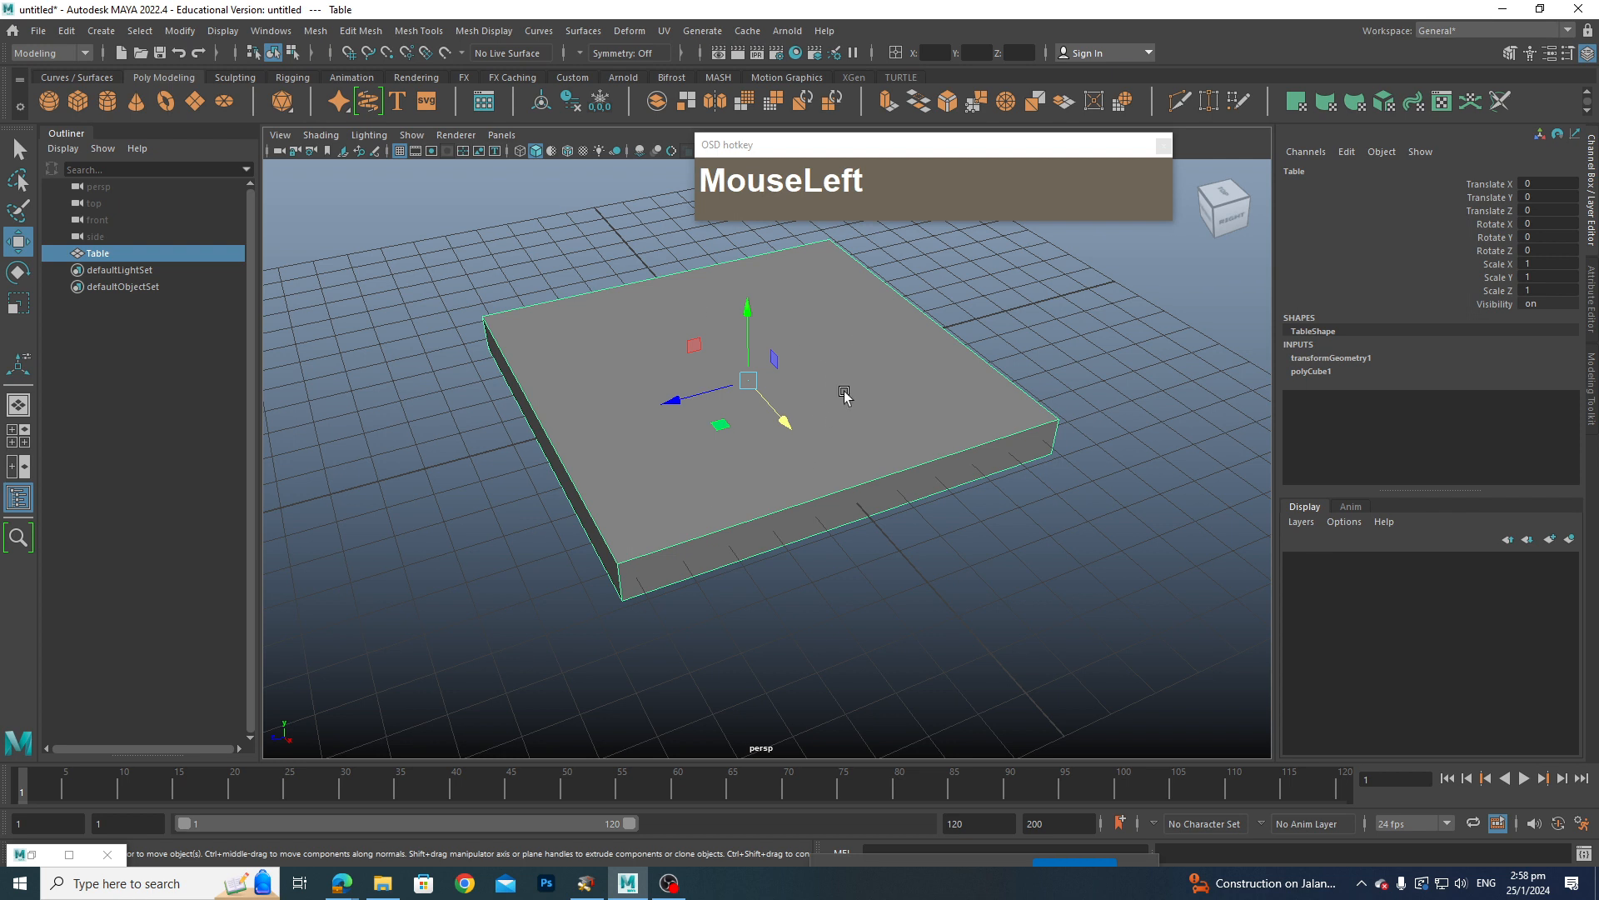
right_click_drag(837, 368, 831, 423)
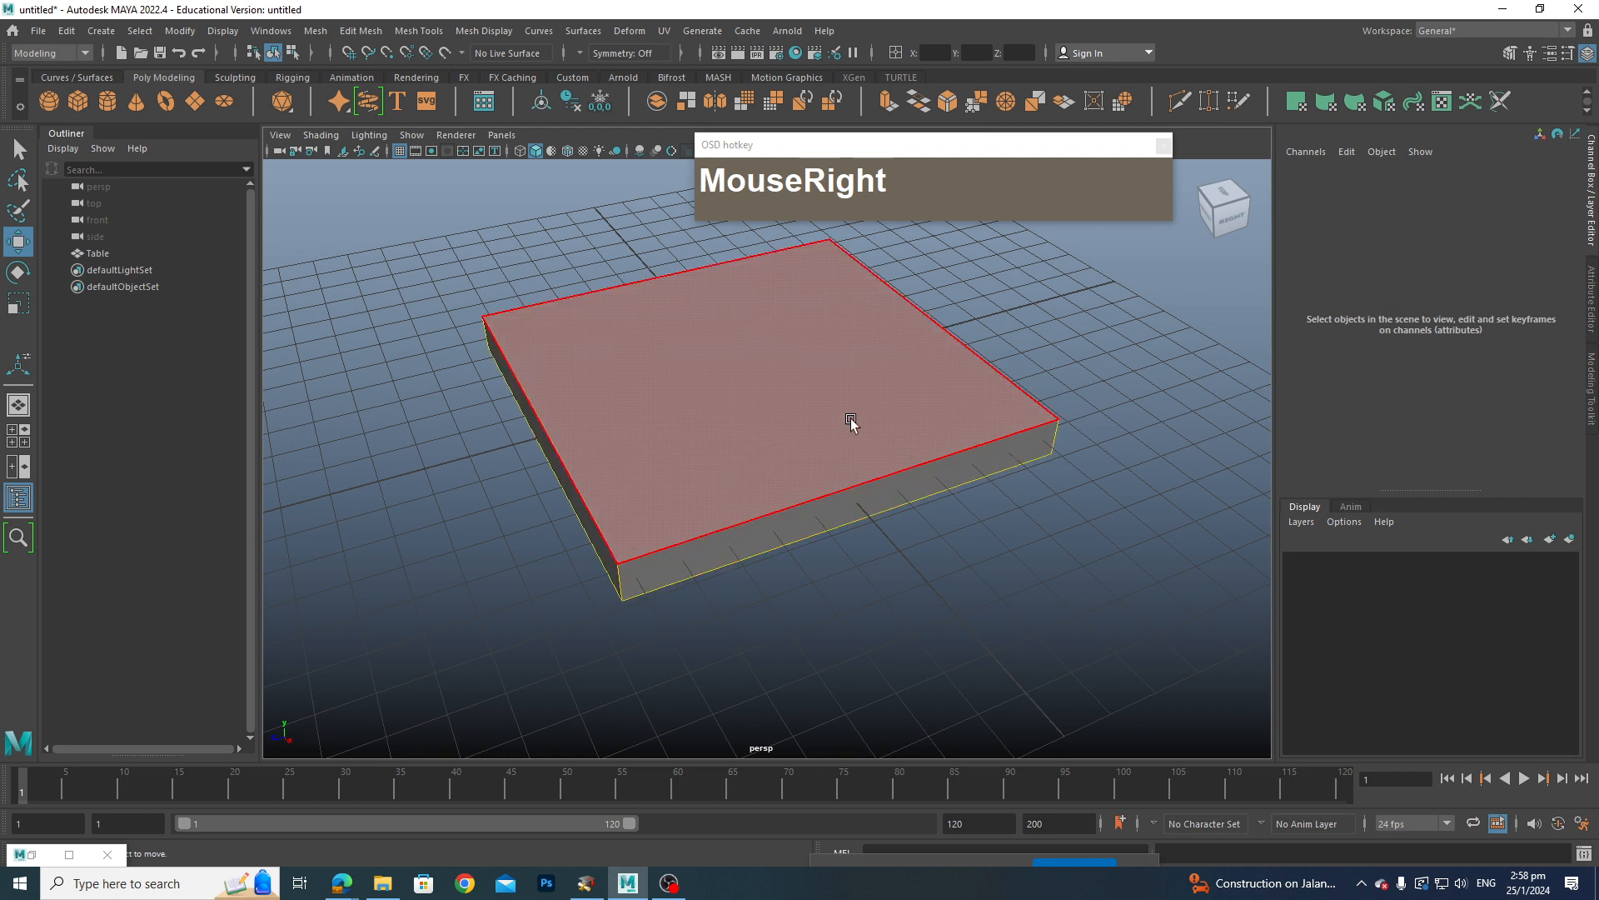
key("b")
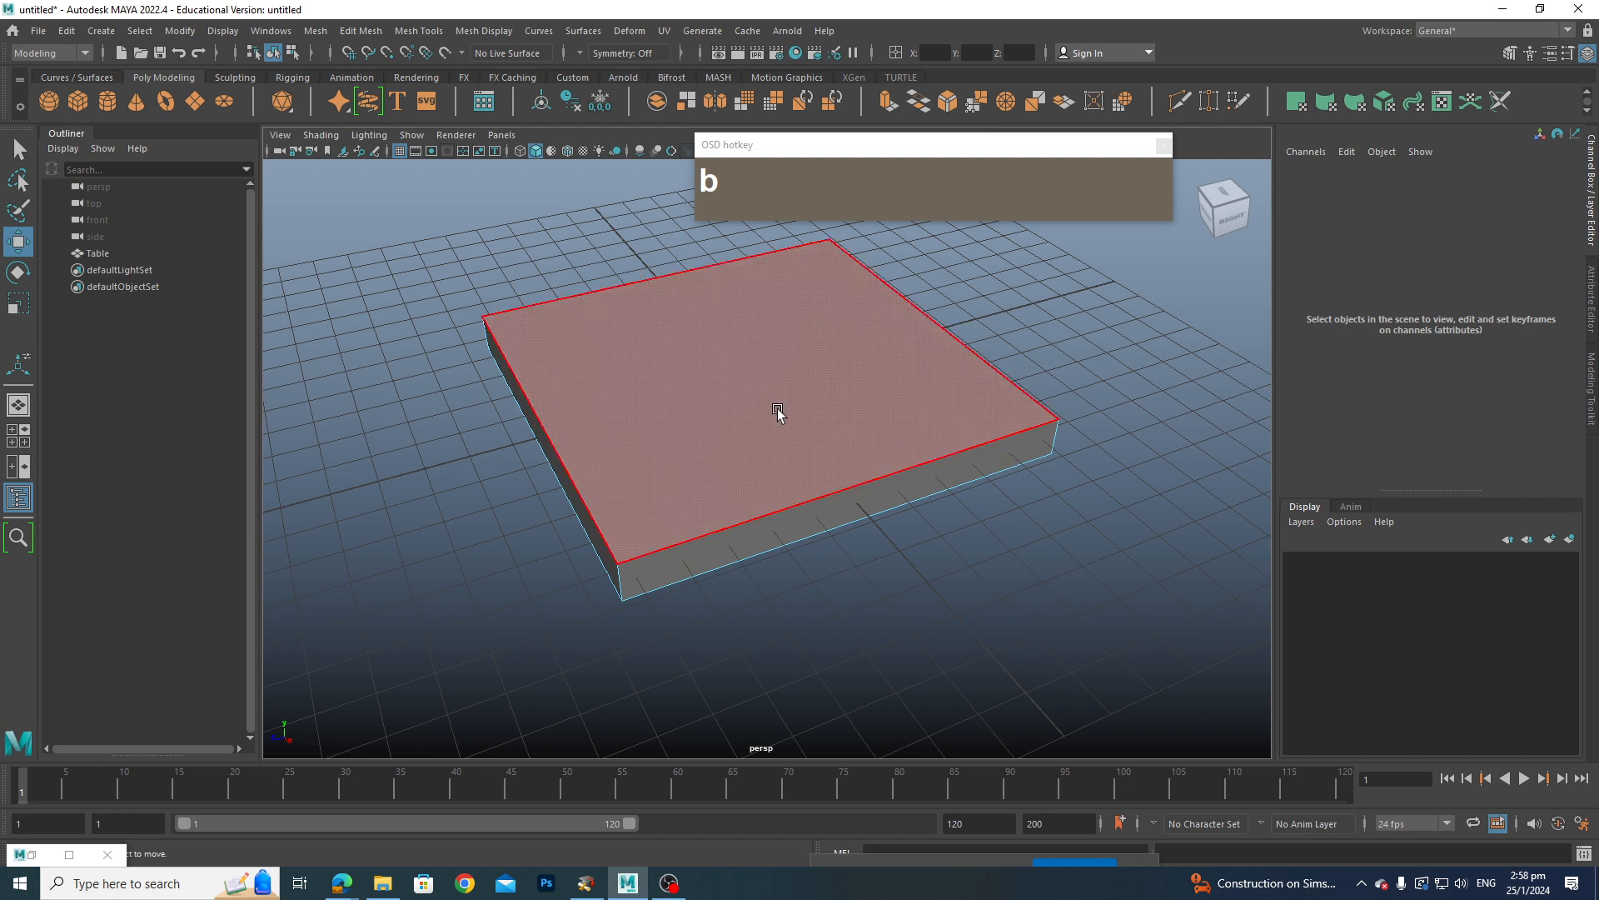
Use Multi-Cut to cut a zigzag line through three interior points across the tabletop's top face, from edge to opposite edge.
key("shift")
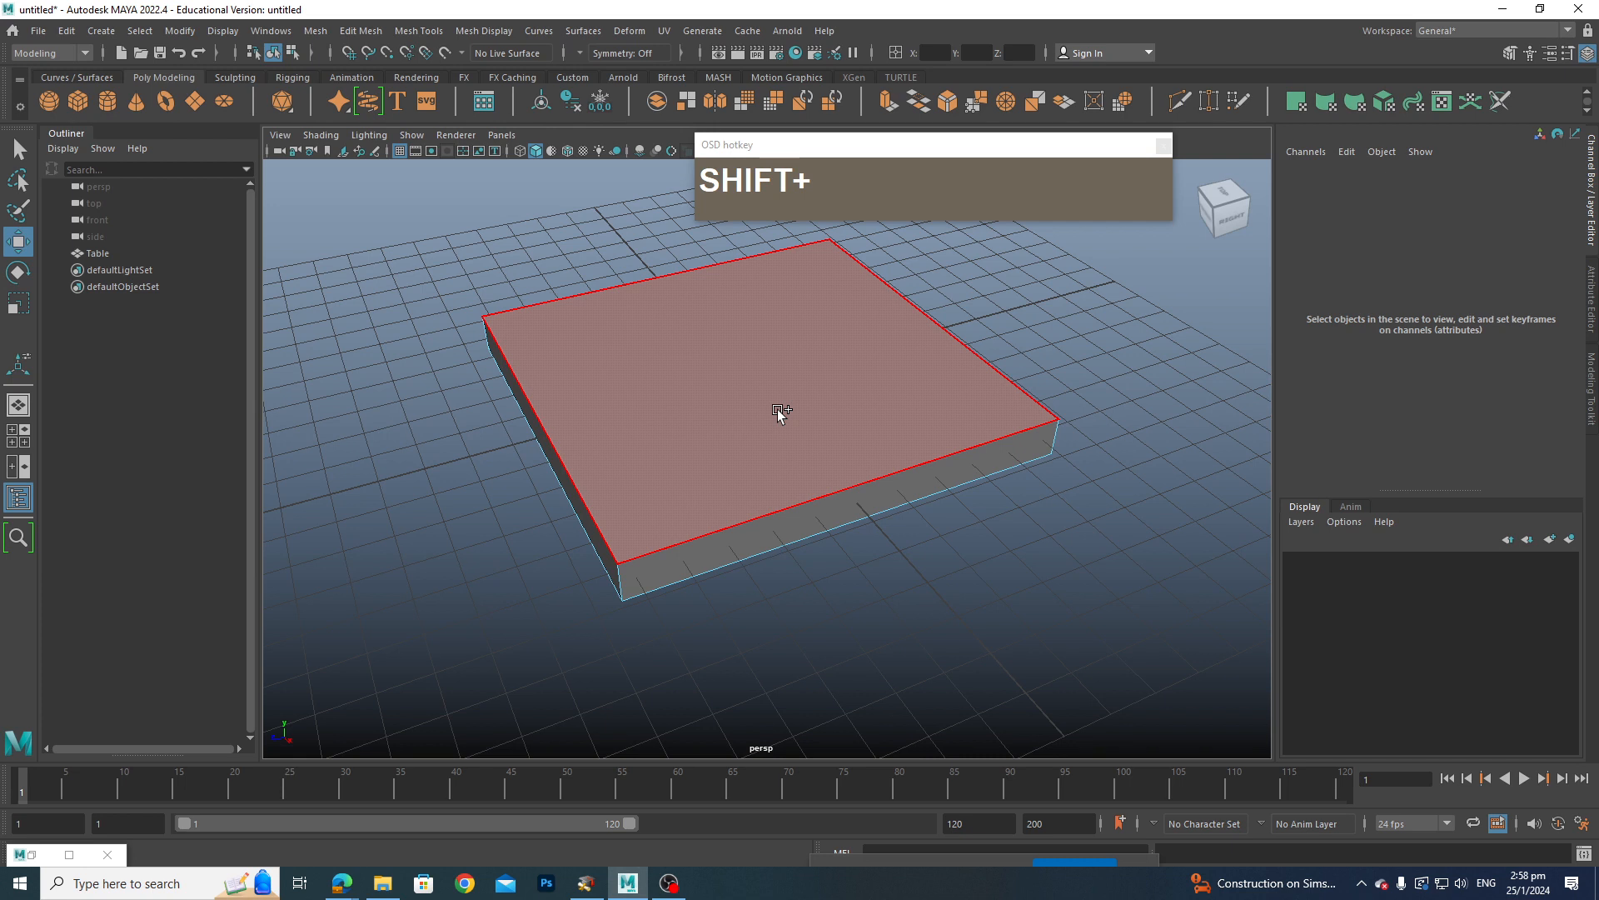
right_click(777, 408, "shift")
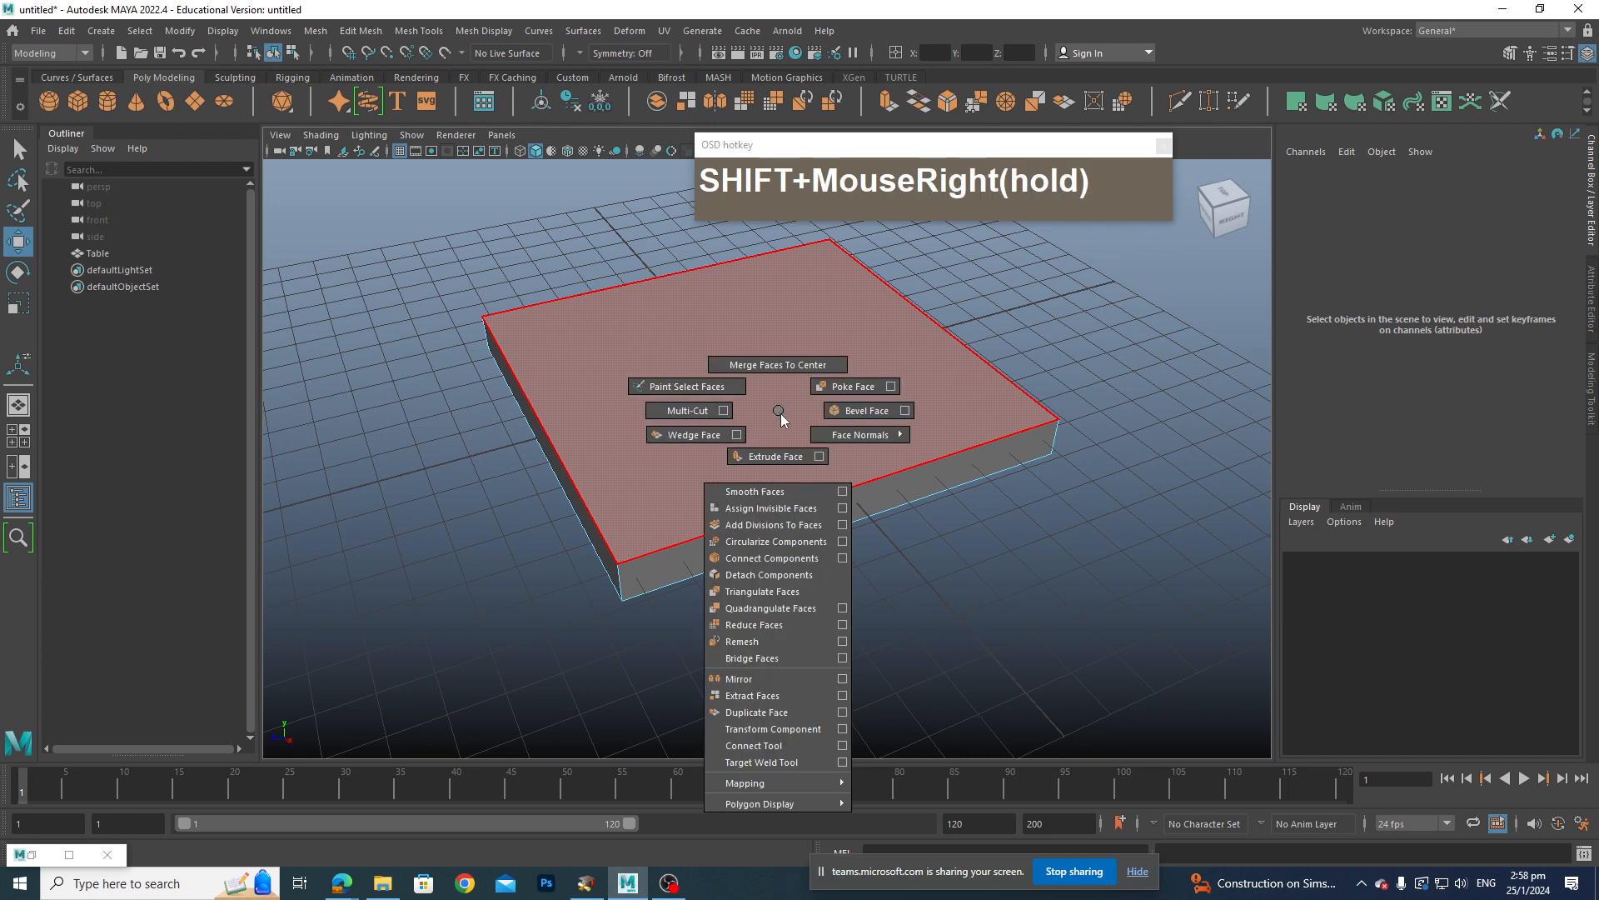
right_click_drag(781, 413, 833, 389, "shift")
mouse_move(822, 461)
right_mouse_down("shift")
mouse_move(779, 380)
mouse_move(813, 411)
mouse_move(692, 408)
mouse_move(808, 376)
mouse_move(761, 468)
mouse_move(798, 368)
mouse_move(719, 396)
mouse_move(806, 438)
mouse_move(783, 367)
mouse_move(785, 418)
mouse_move(775, 403)
mouse_move(690, 414)
right_mouse_up("shift")
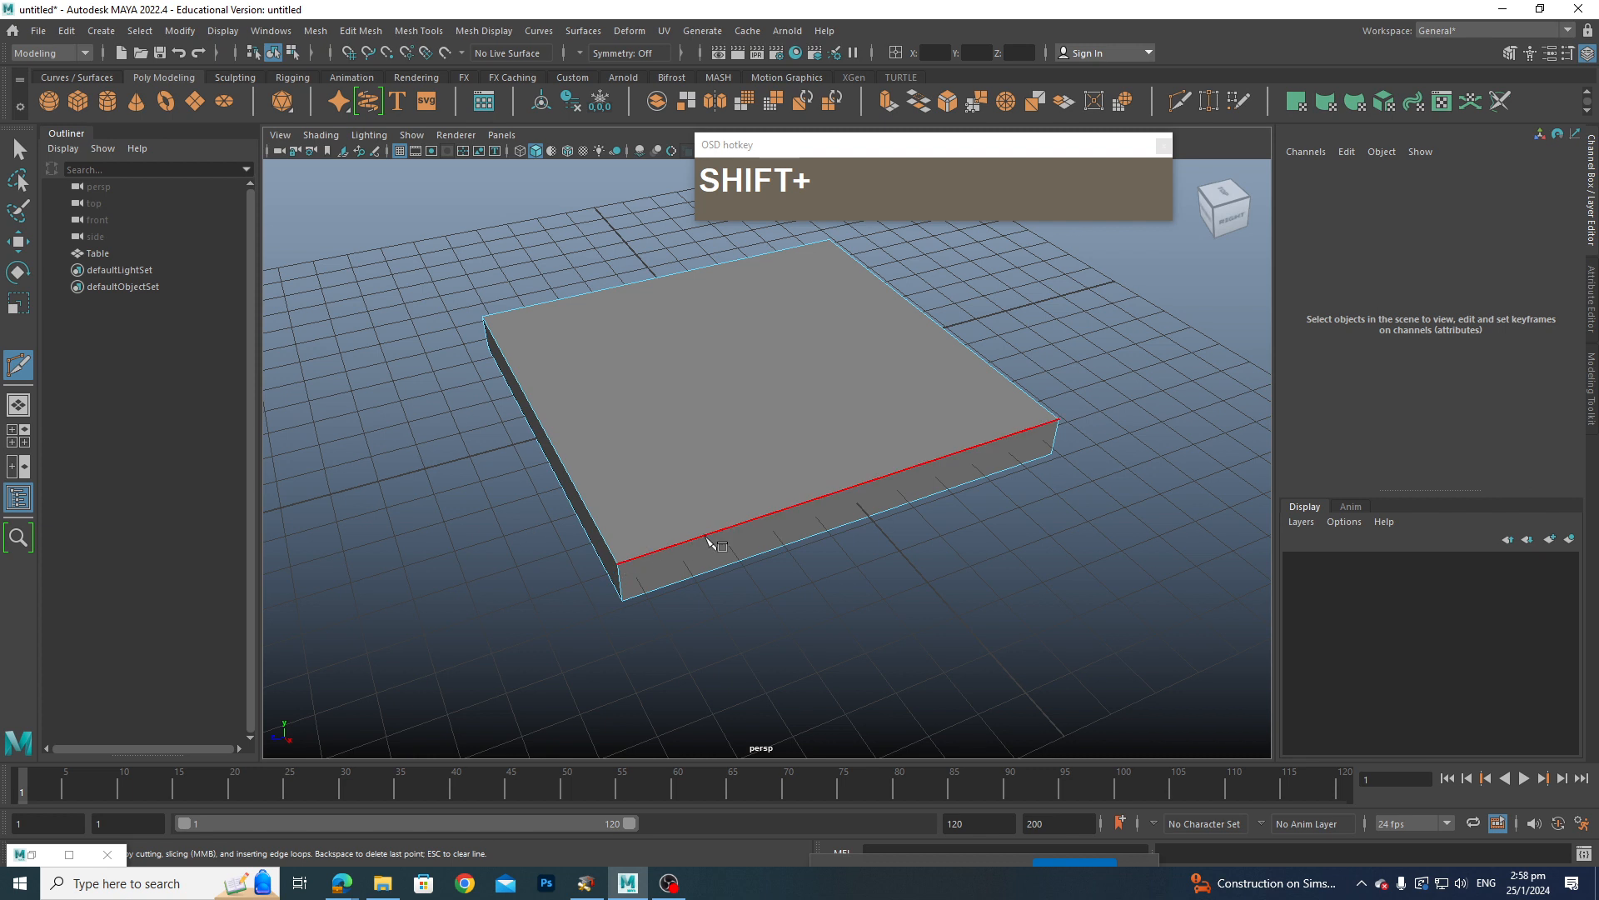
left_click(829, 495)
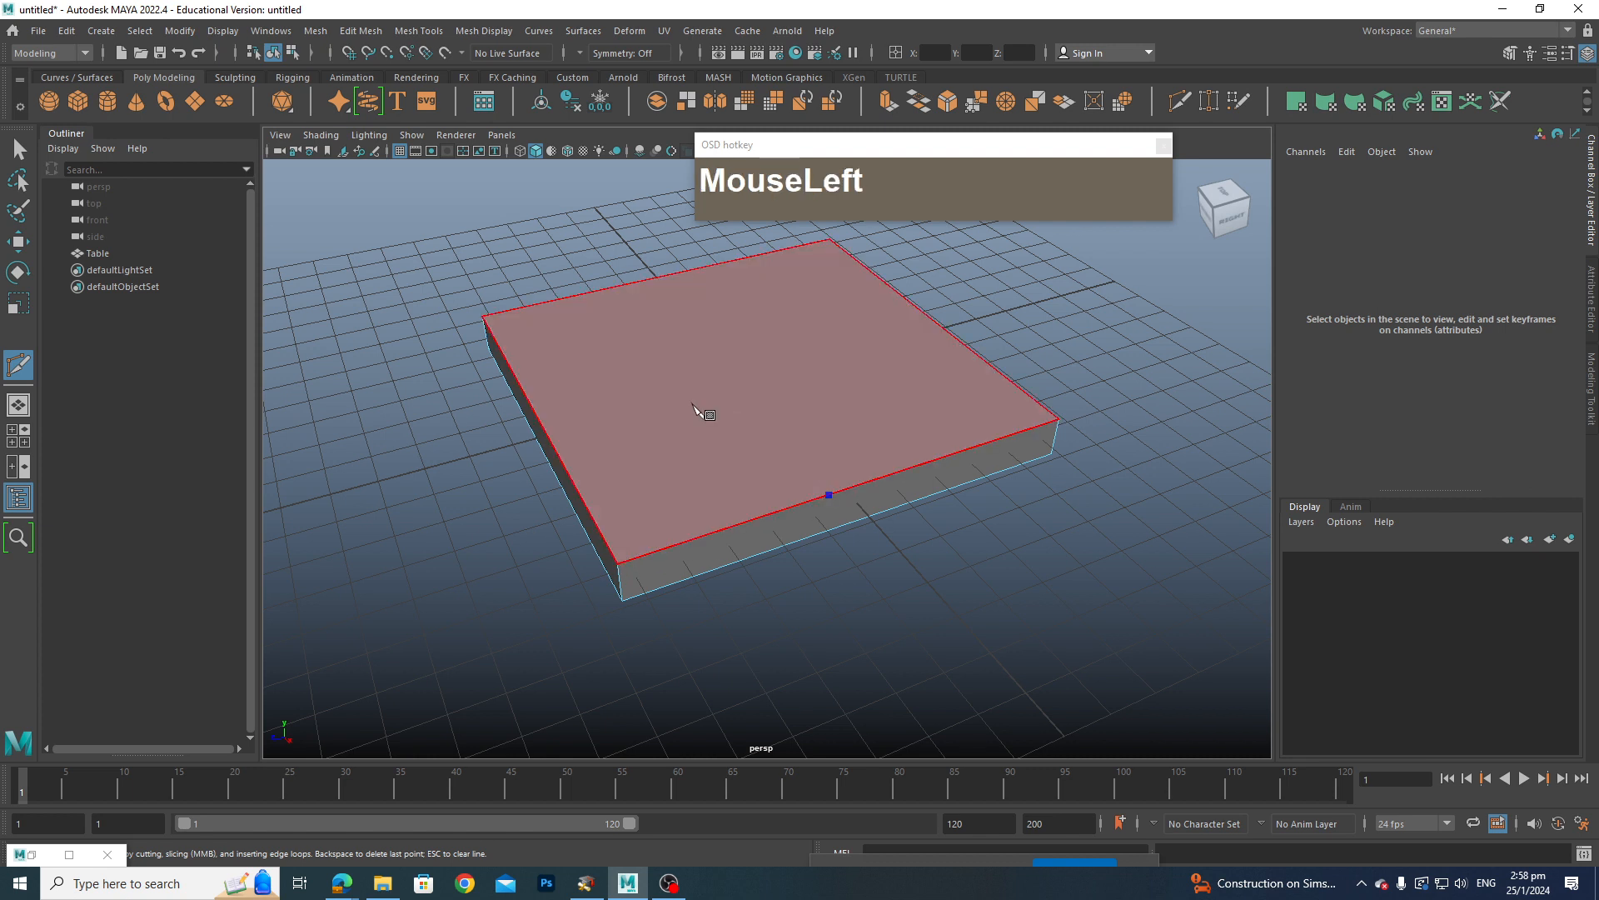
left_click(693, 406)
left_click(737, 334)
left_click(624, 311)
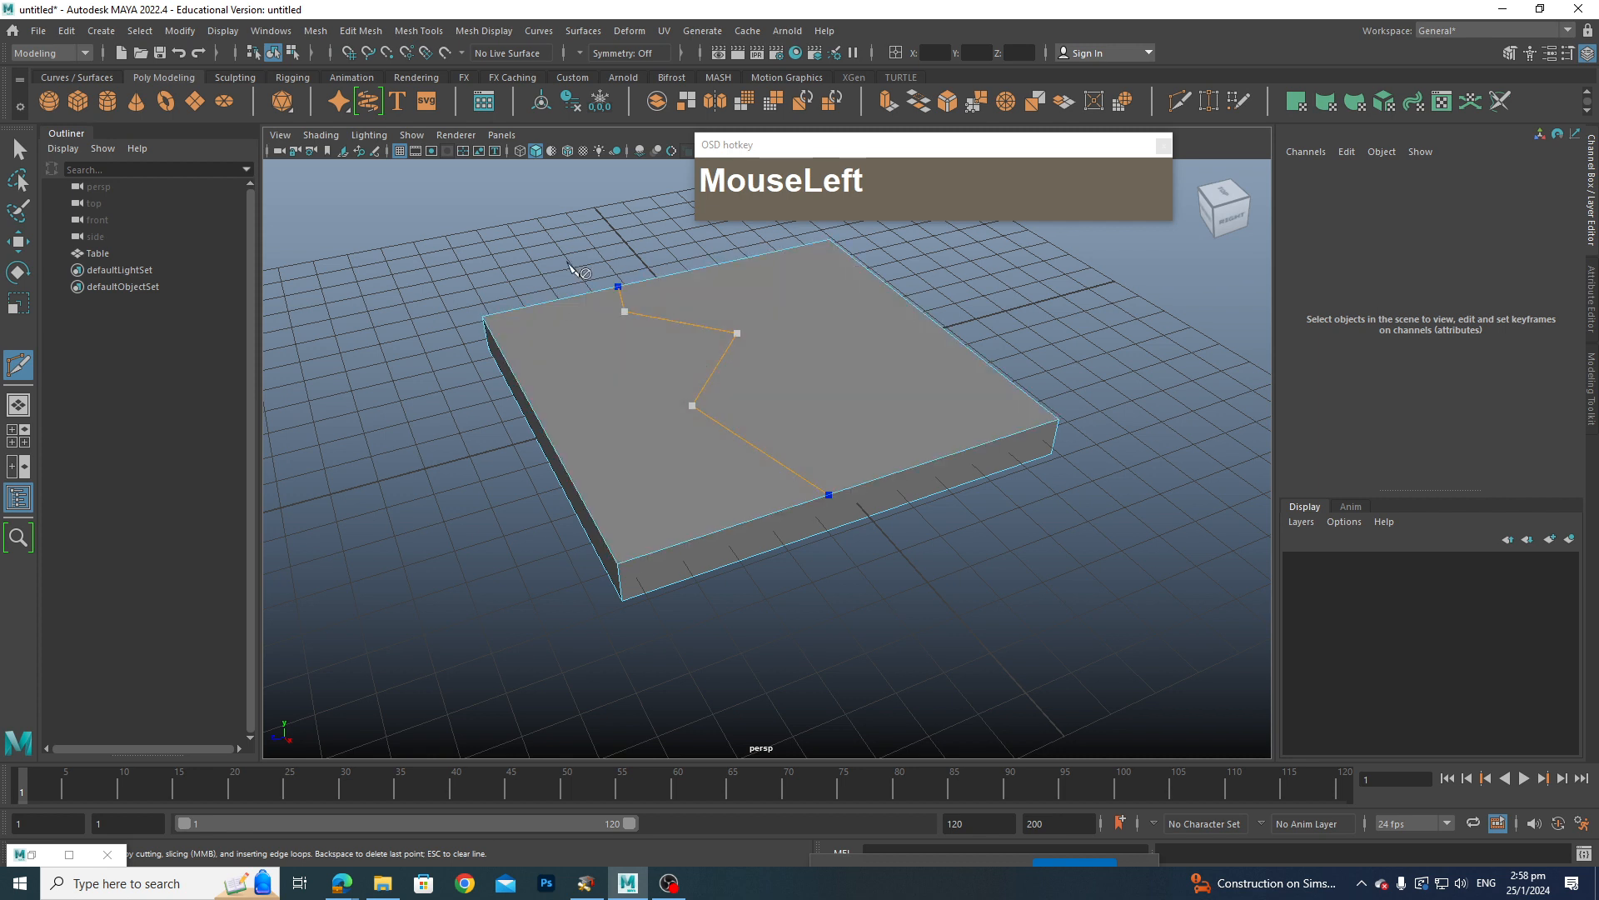
key("Return")
Extrude the top face on one side of the zigzag cut upward with a Local Translate Z of about 1.269.
right_click(714, 392)
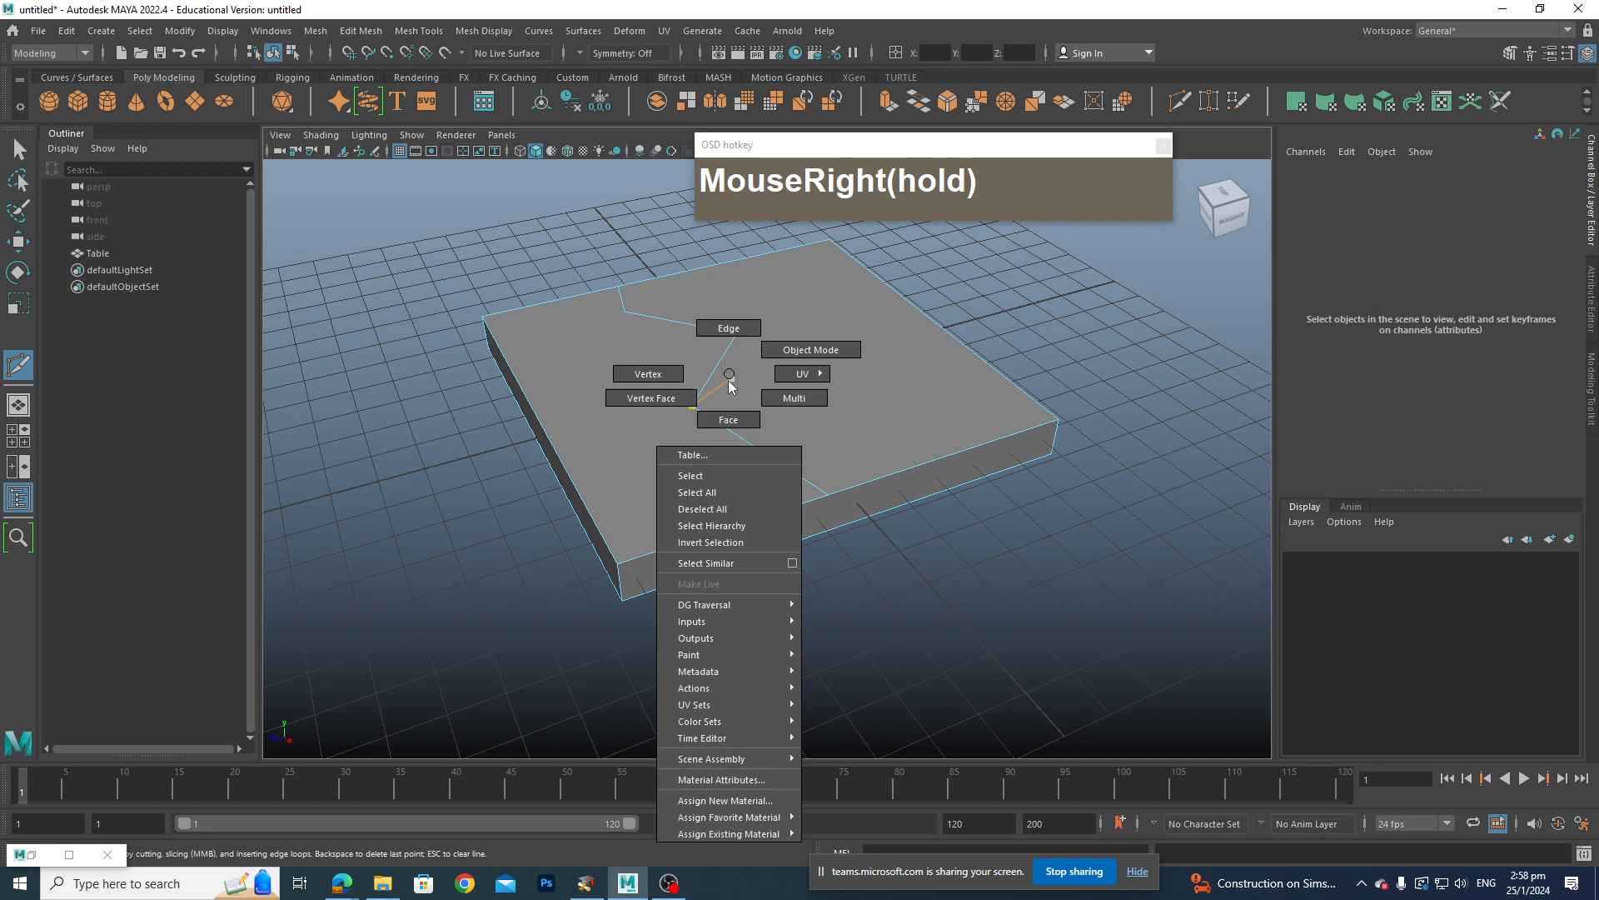
left_click(614, 400)
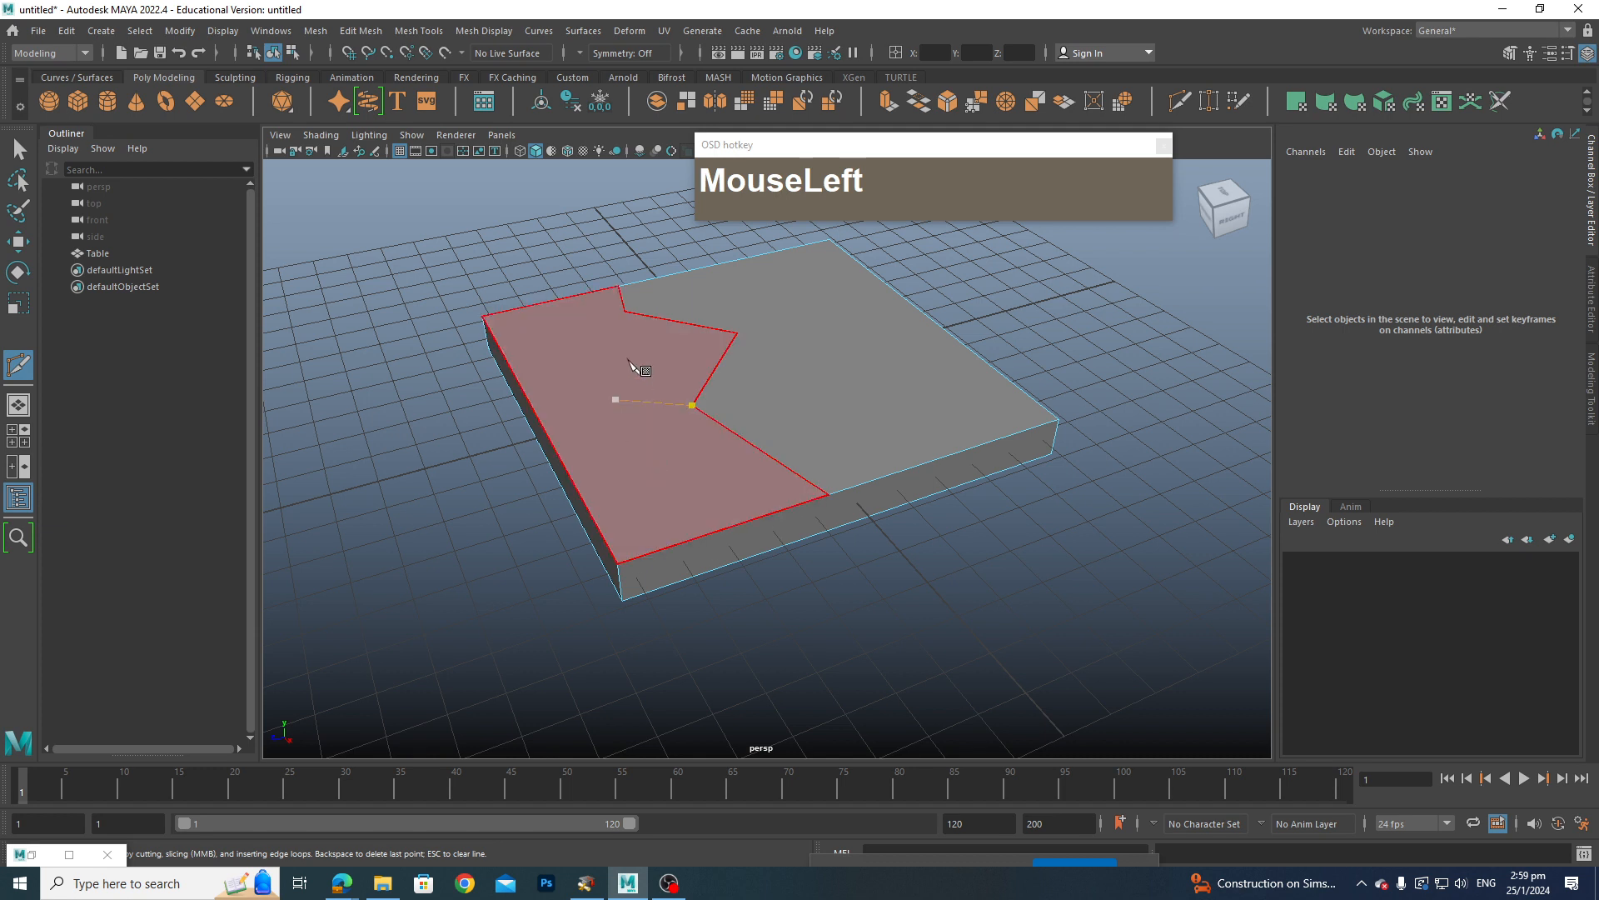
key("q")
left_click(664, 412)
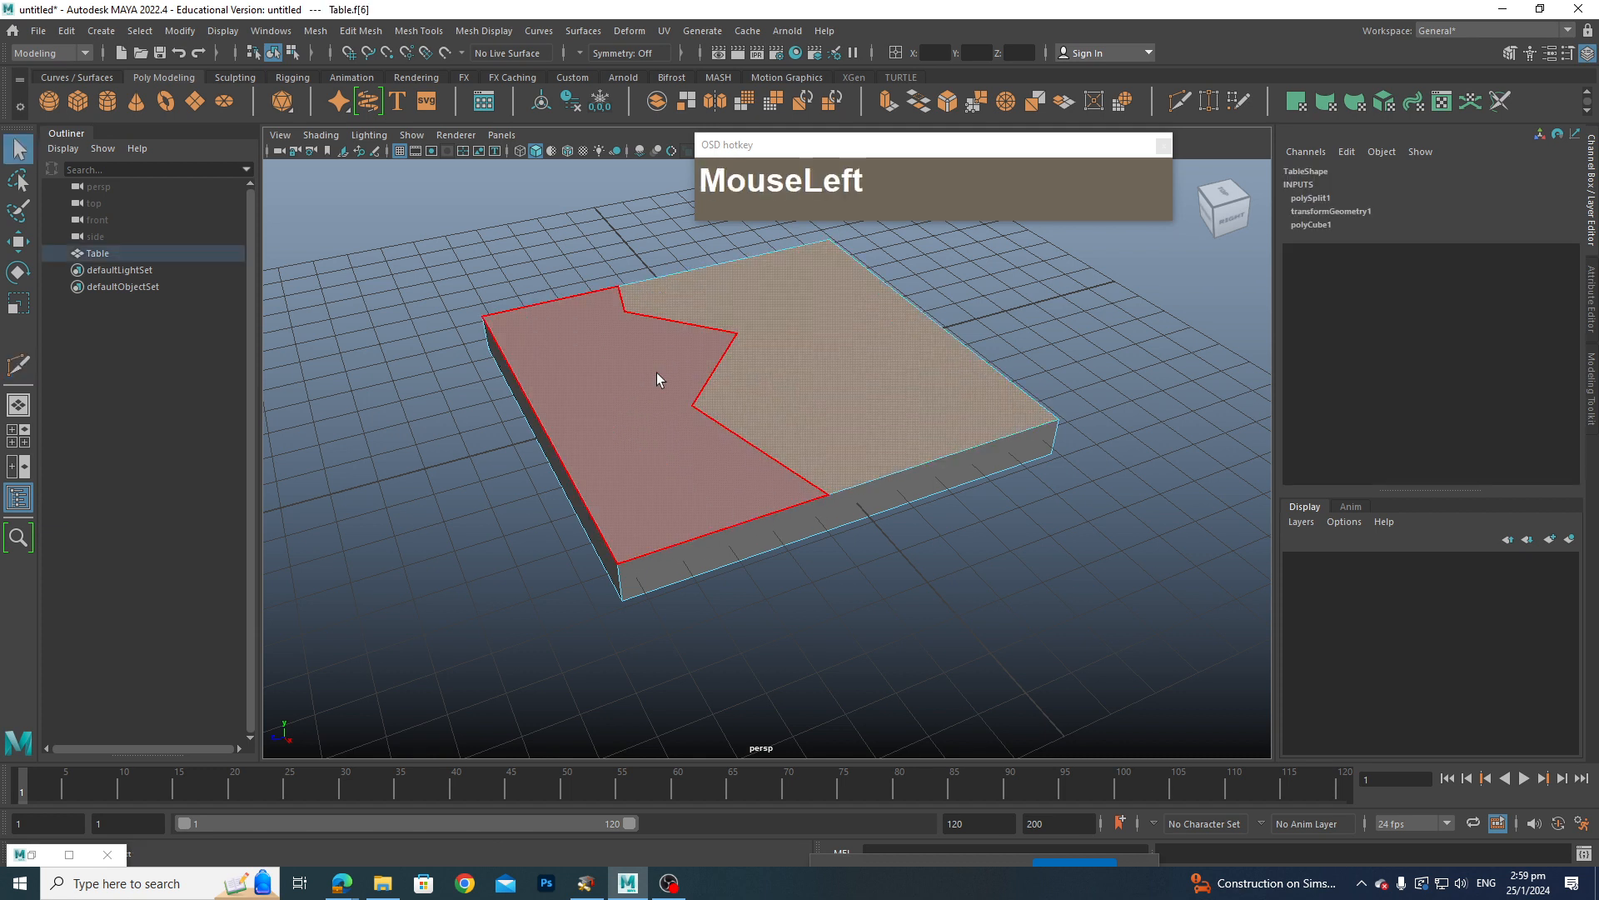
left_click(623, 430)
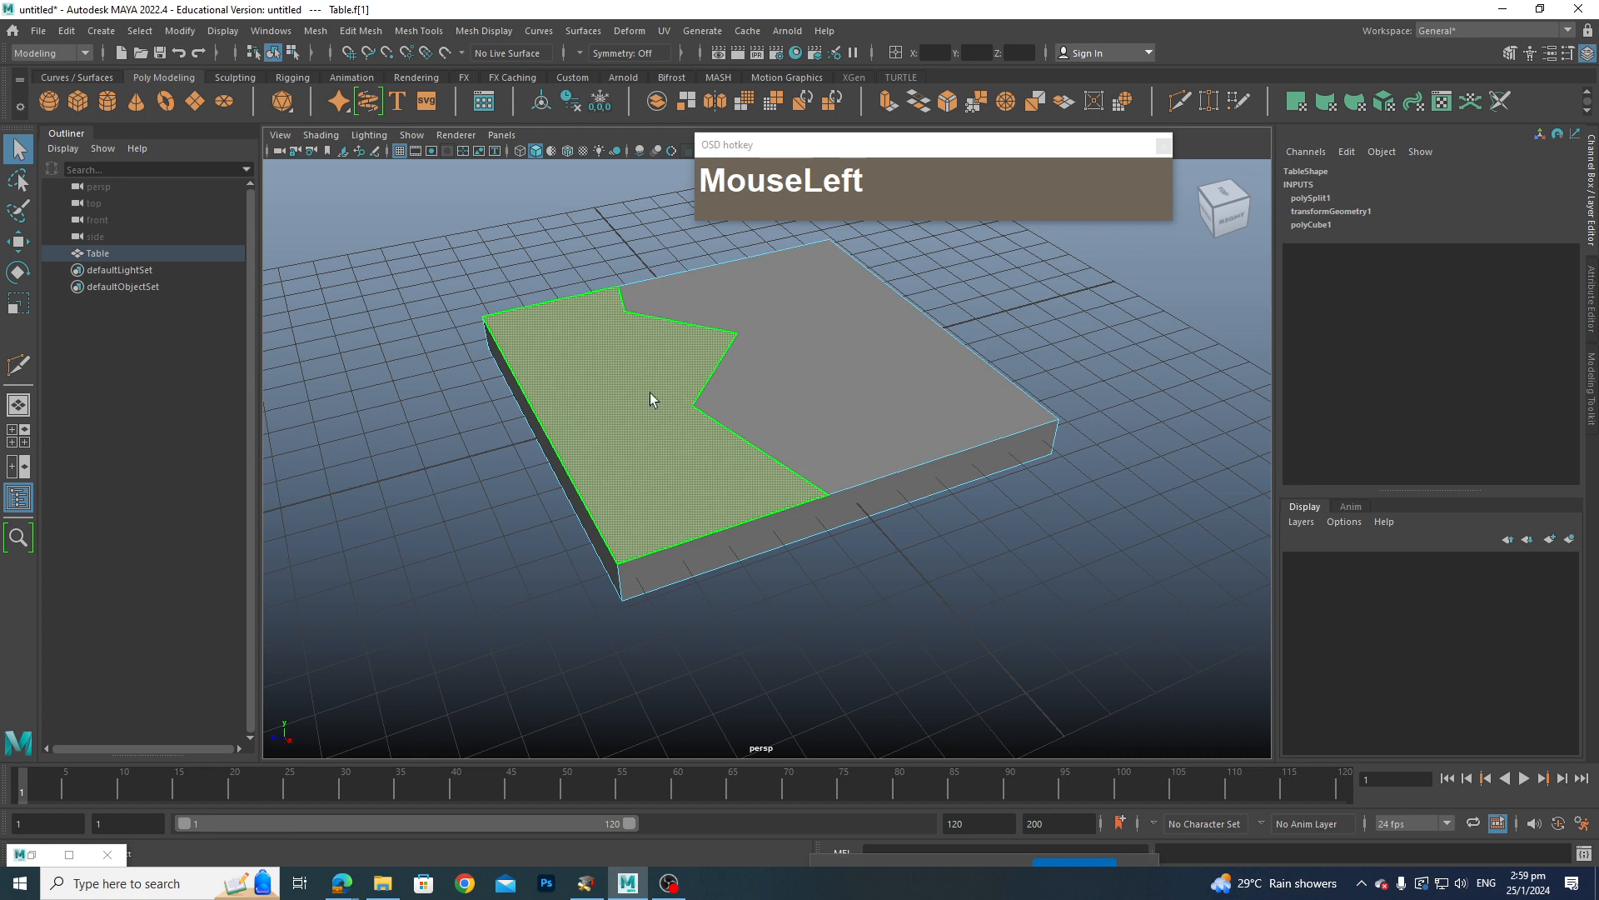
right_click_drag(643, 393, 649, 430, "shift")
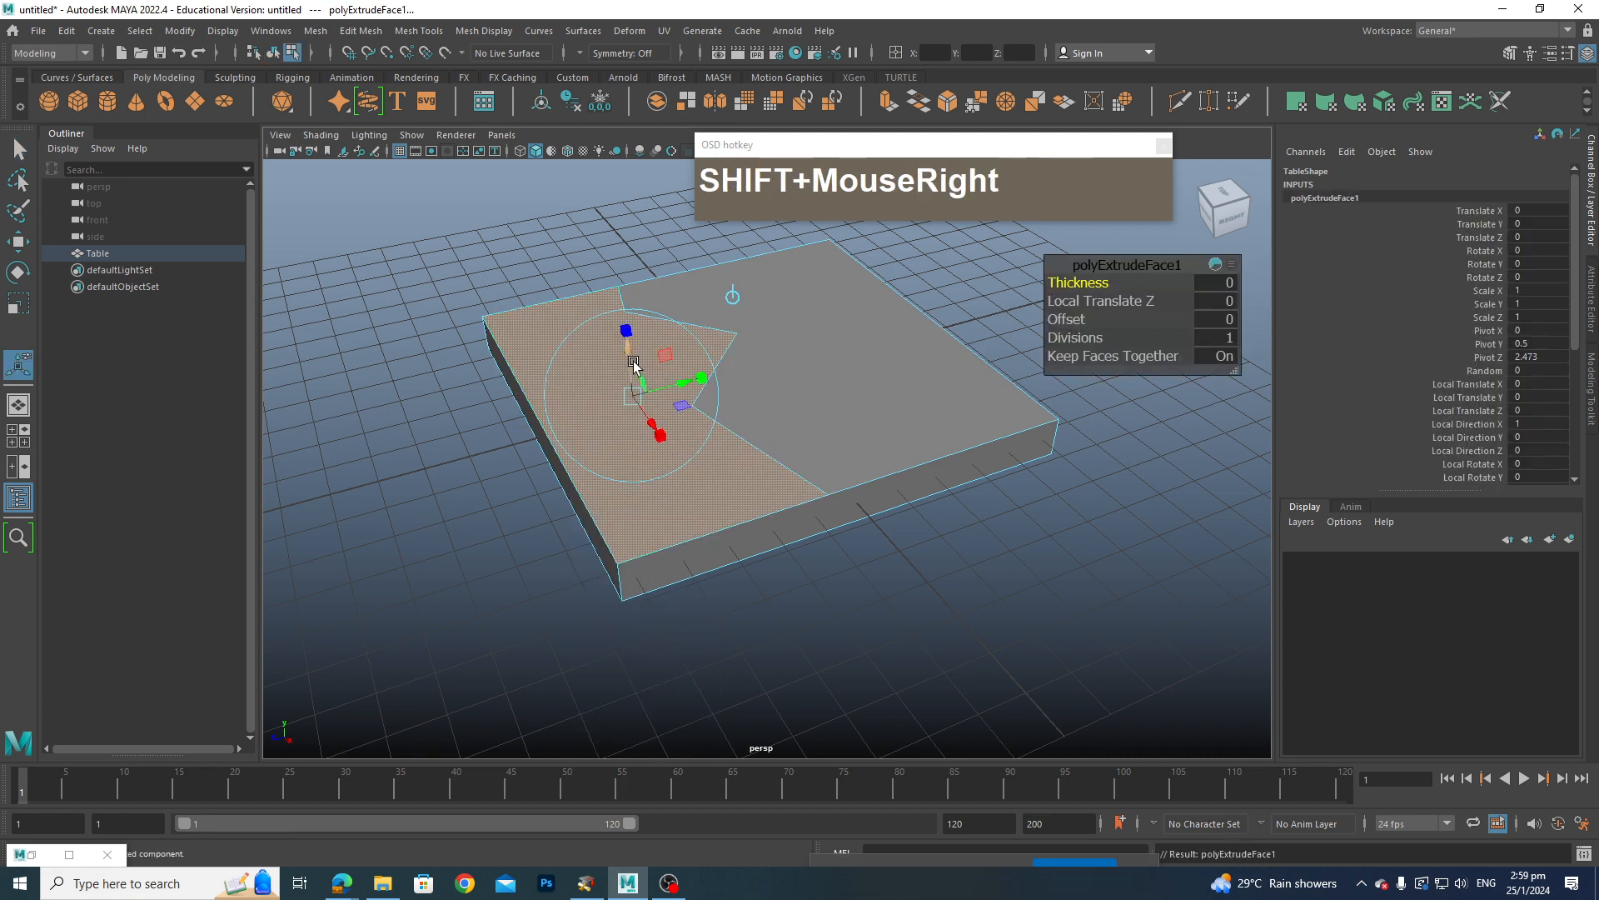
left_click_drag(629, 350, 625, 302)
mouse_move(814, 400)
left_mouse_down("alt")
mouse_move(733, 400)
mouse_move(698, 447)
mouse_move(828, 428)
left_mouse_up("alt")
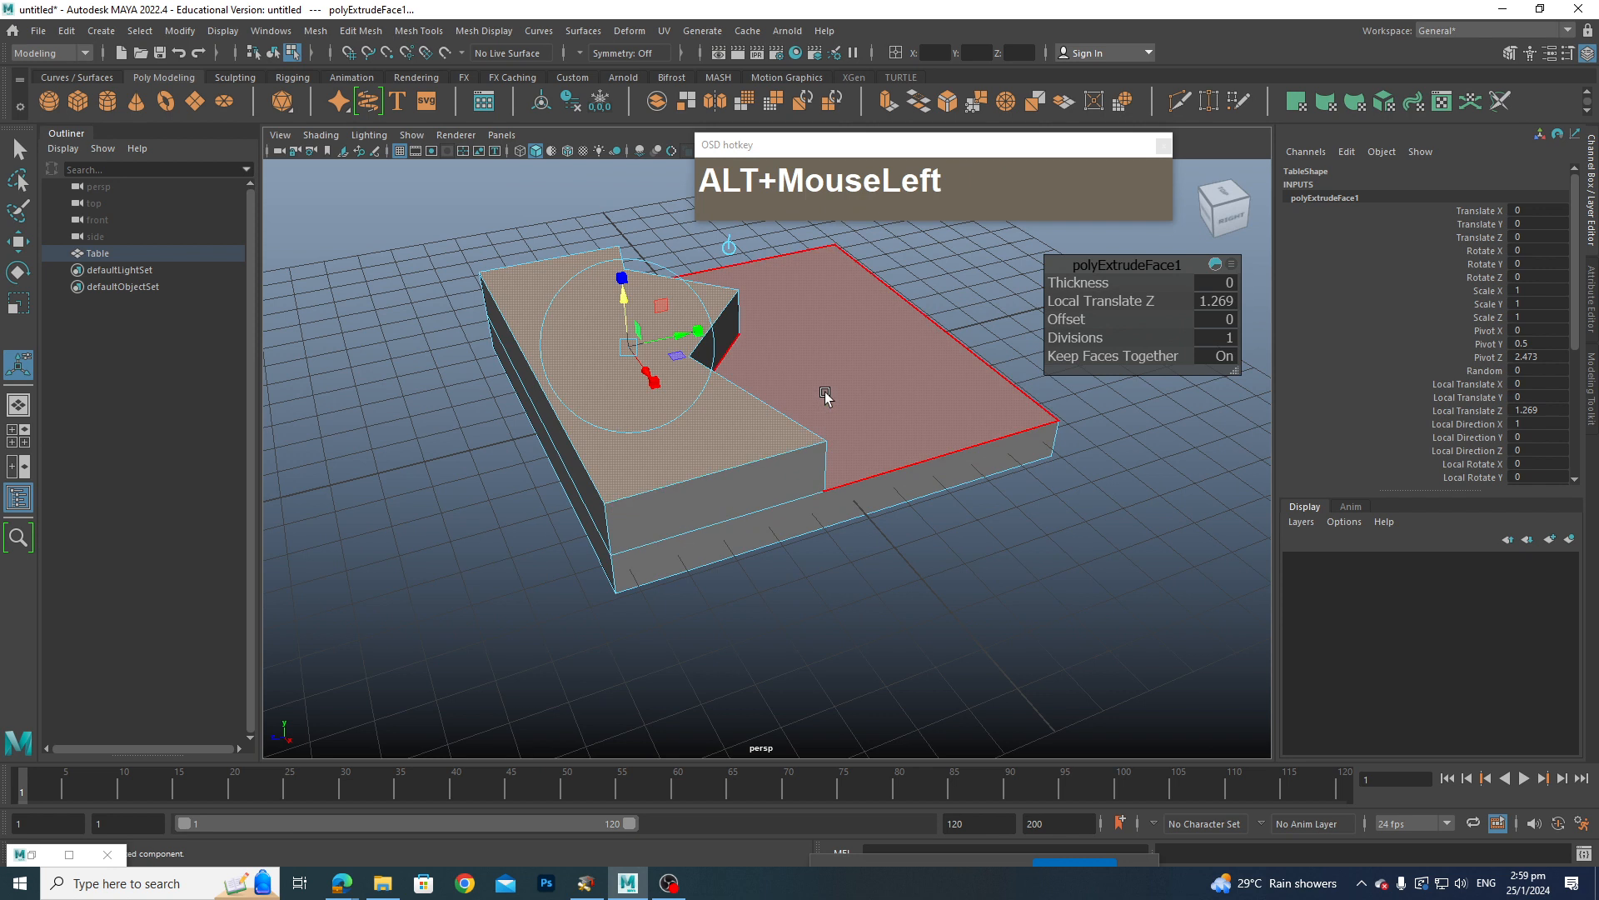
Undo the face extrusion and the zigzag cut on the tabletop.
key("z")
key("z")
key("z")
key("z")
key("z")
key("z")
key("z")
key("z")
key("z")
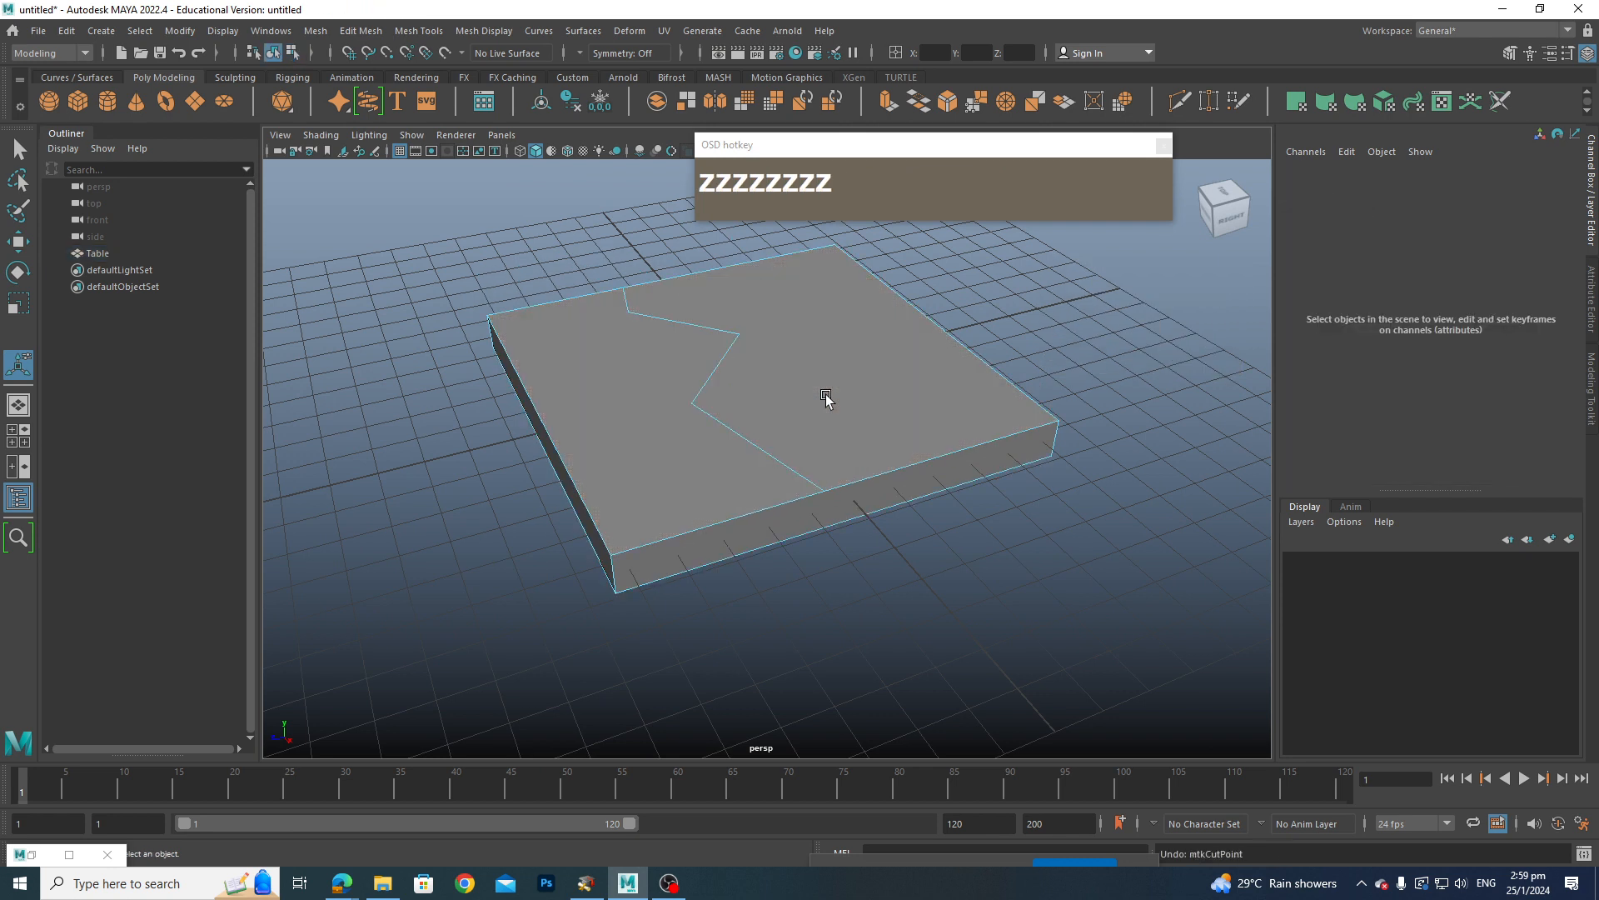
key("z")
key("z")
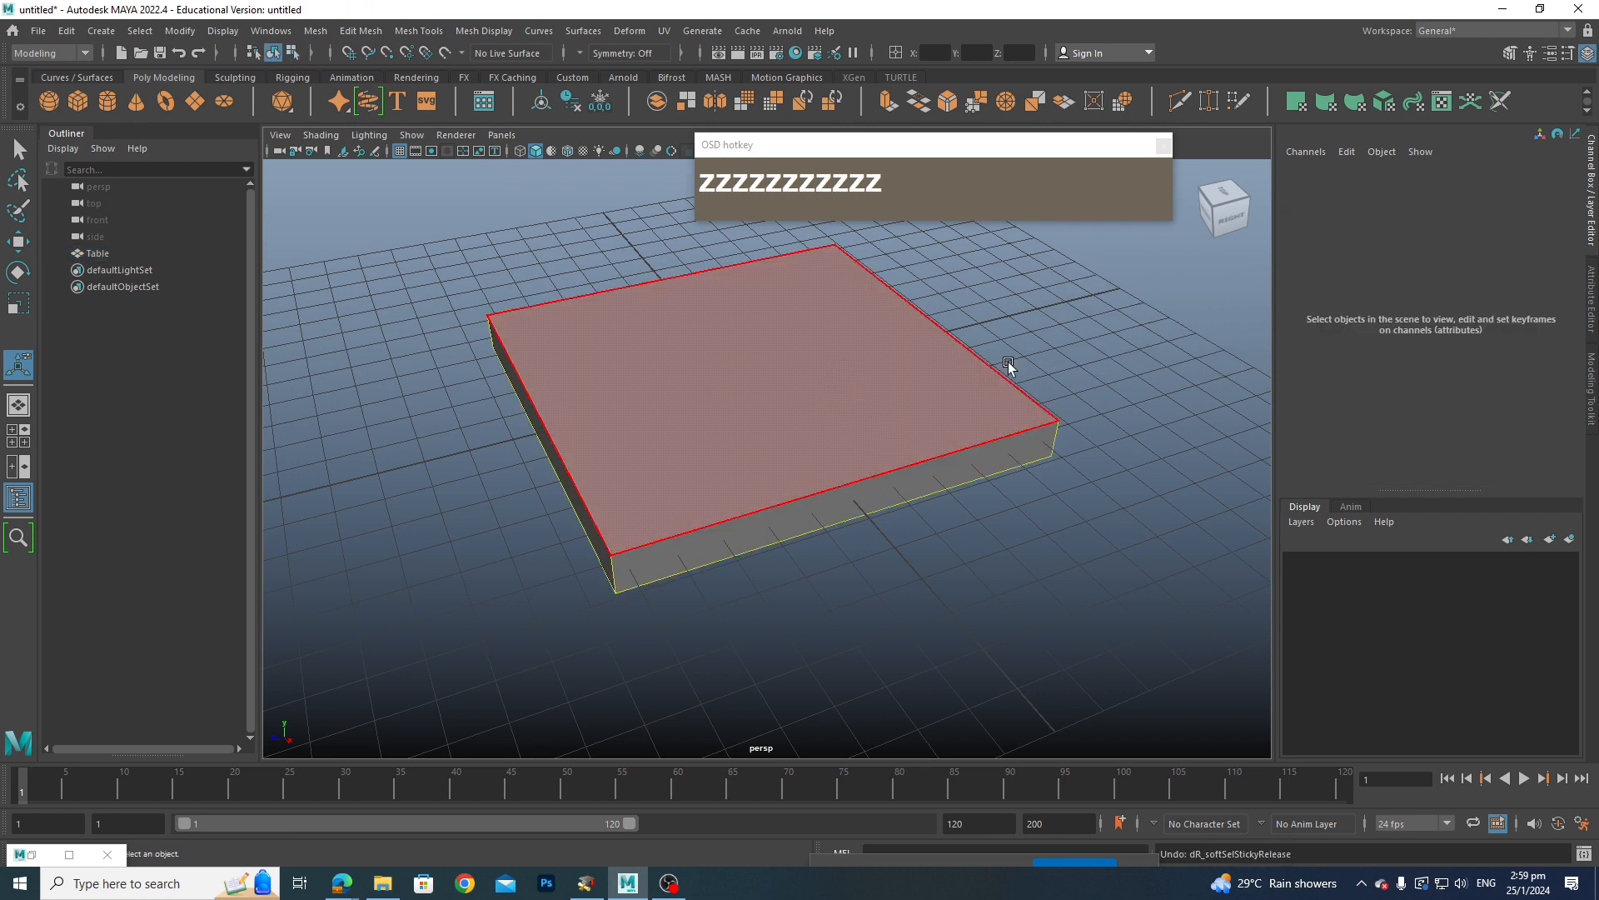
Turn off soft selection again and inspect the tabletop from underneath and above.
key("b")
left_click(896, 358)
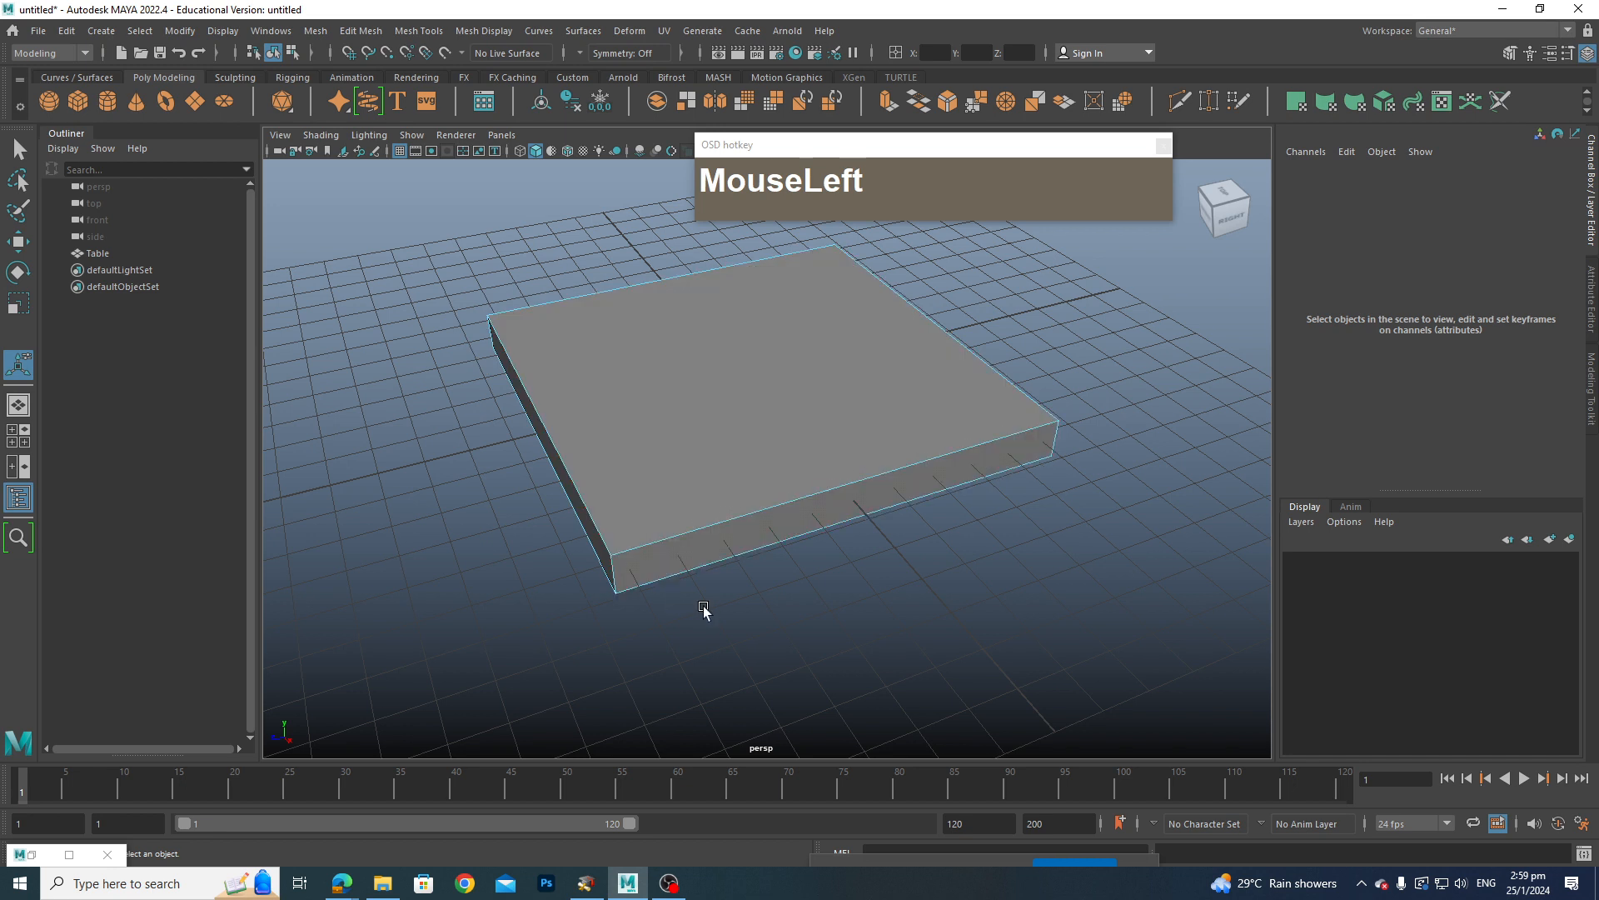
left_click_drag(703, 609, 645, 312, "alt")
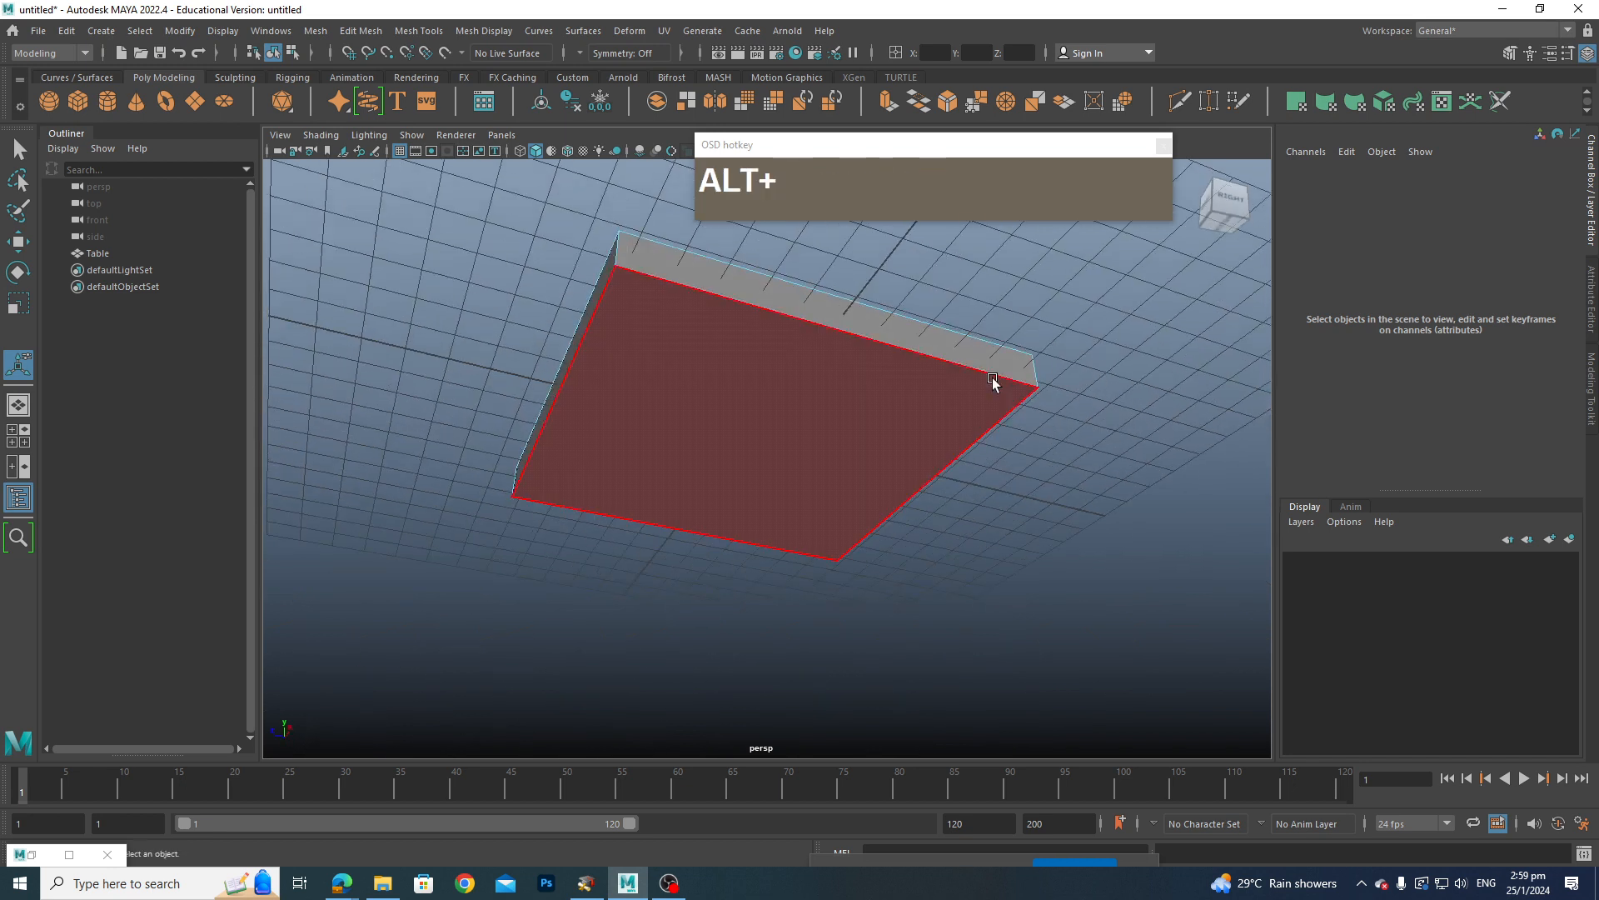
left_click_drag(993, 382, 873, 444, "alt")
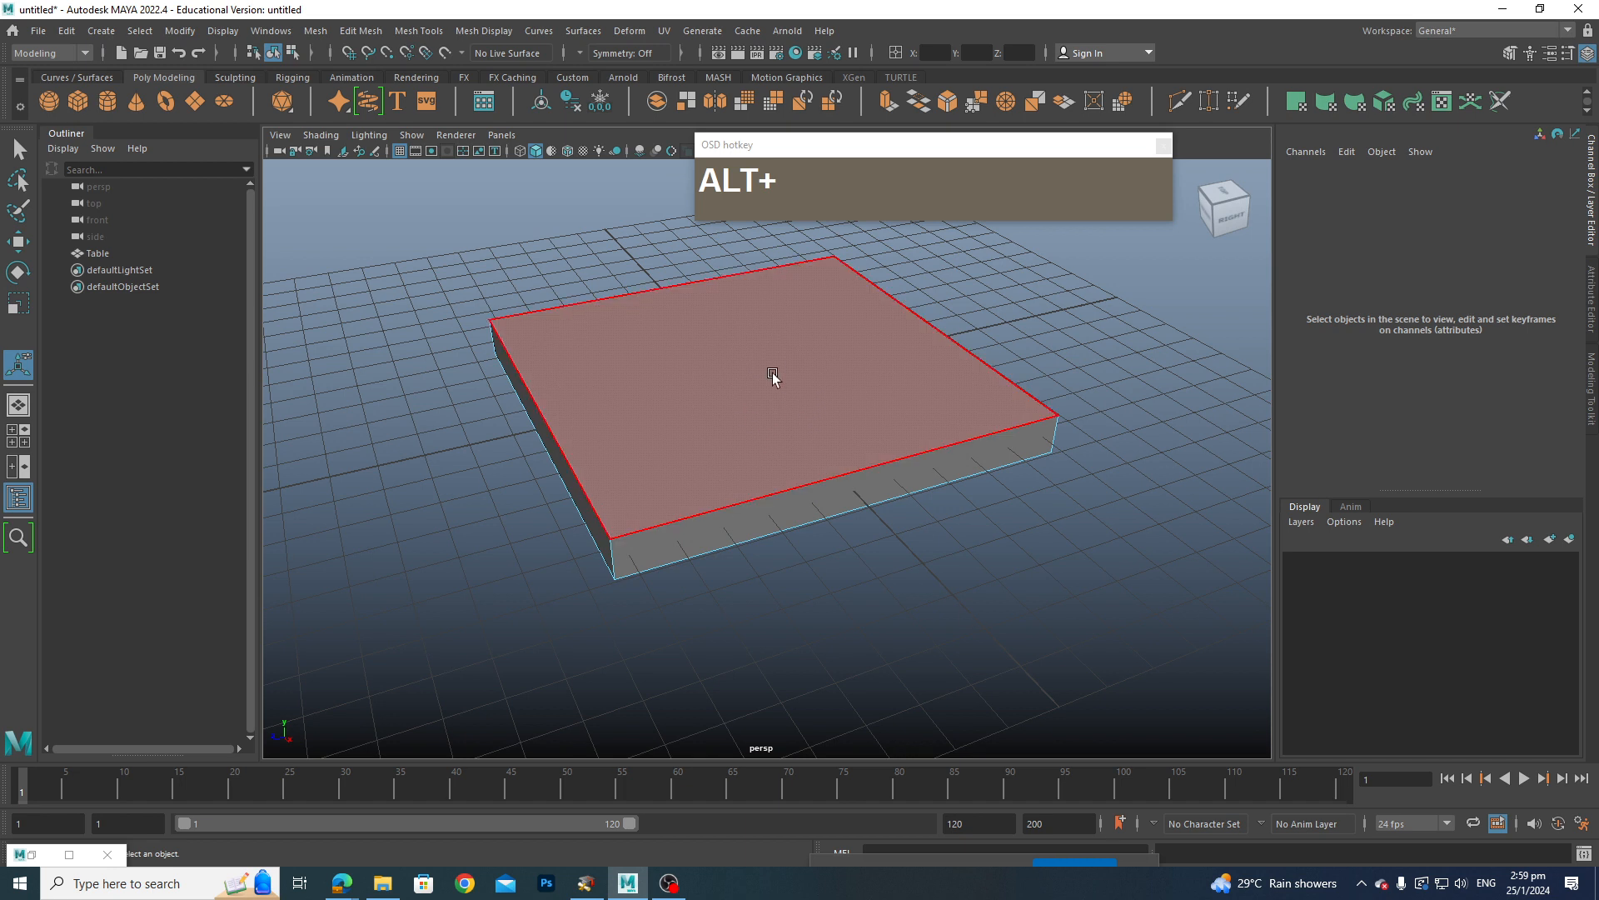
Insert four edge loops around the tabletop with Multi-Cut, each snapped 10% in from one of its sides.
key("shift")
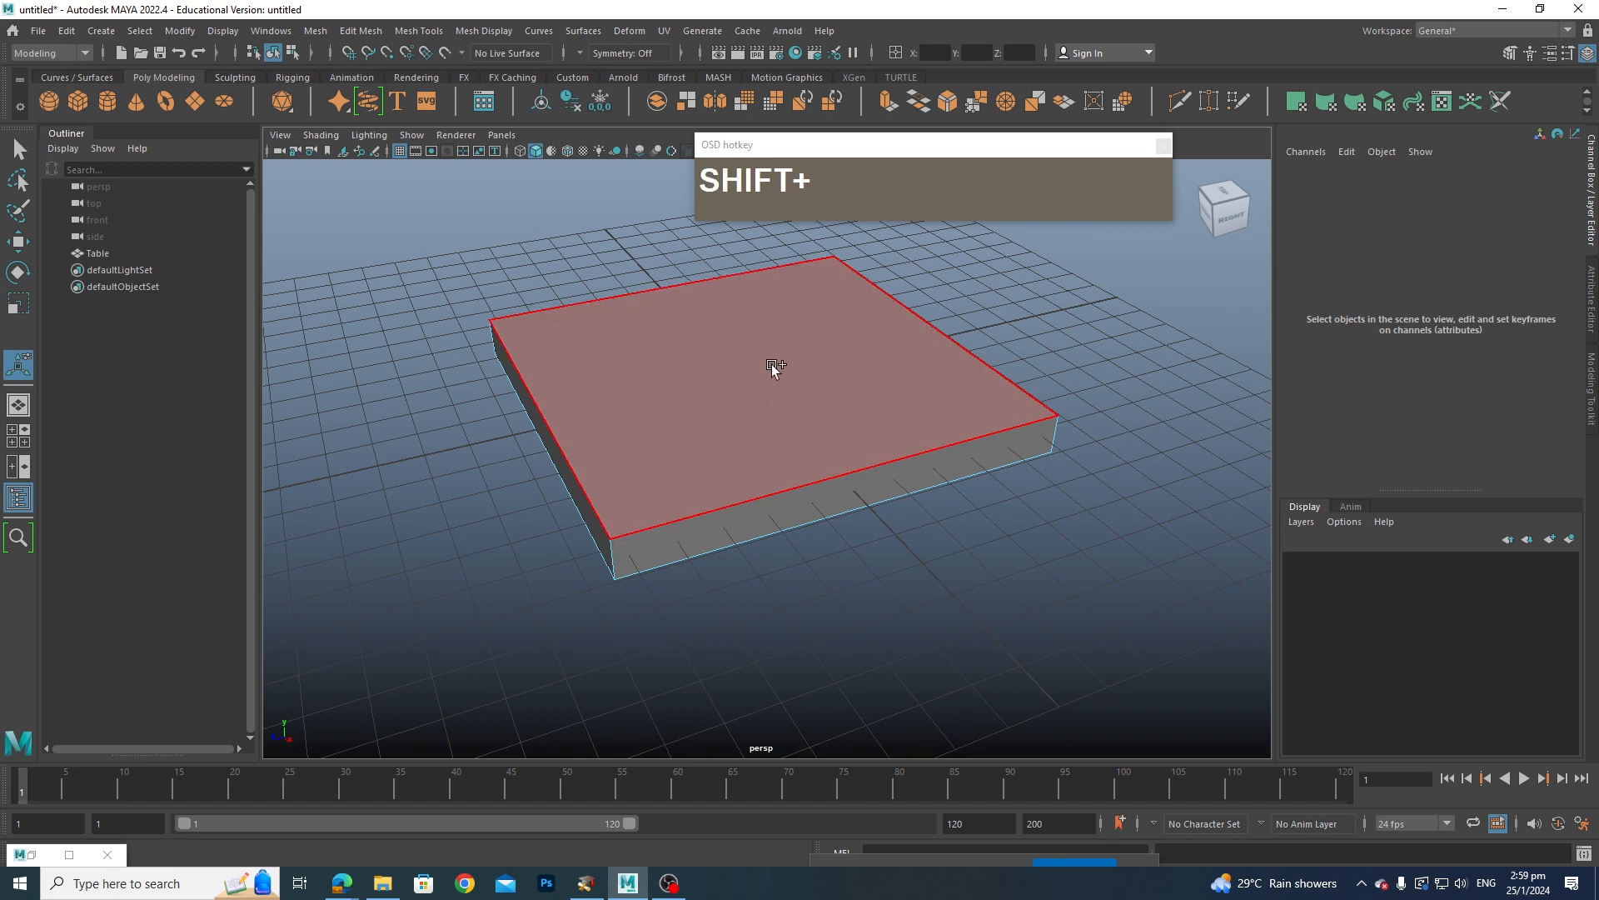
right_click(771, 364, "shift")
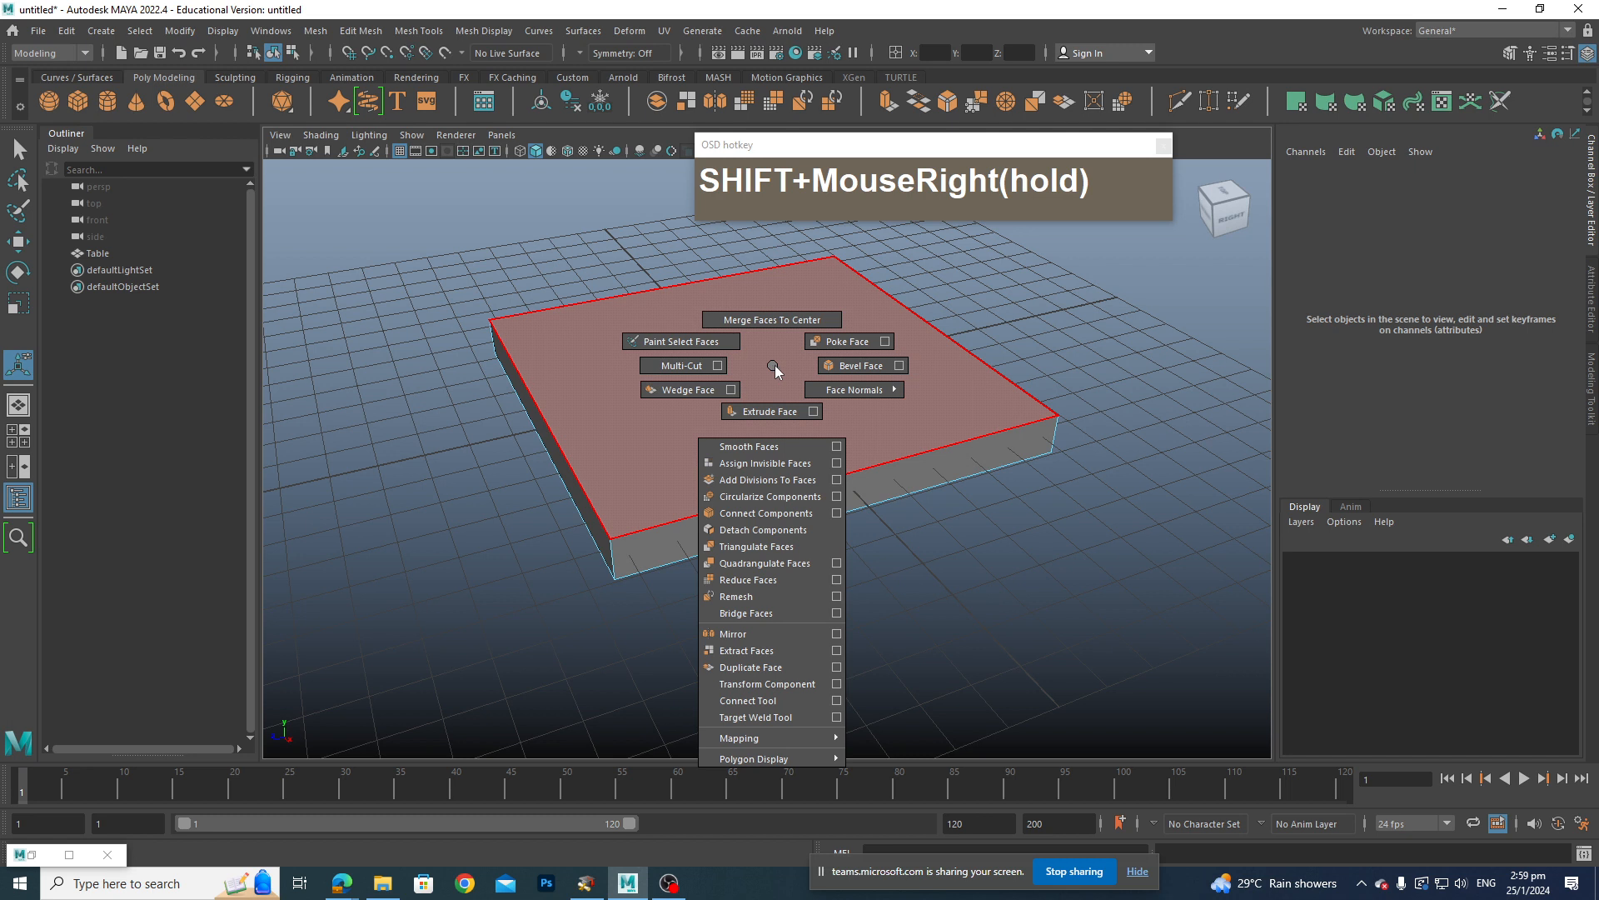
right_click_drag(707, 368, 682, 368, "shift")
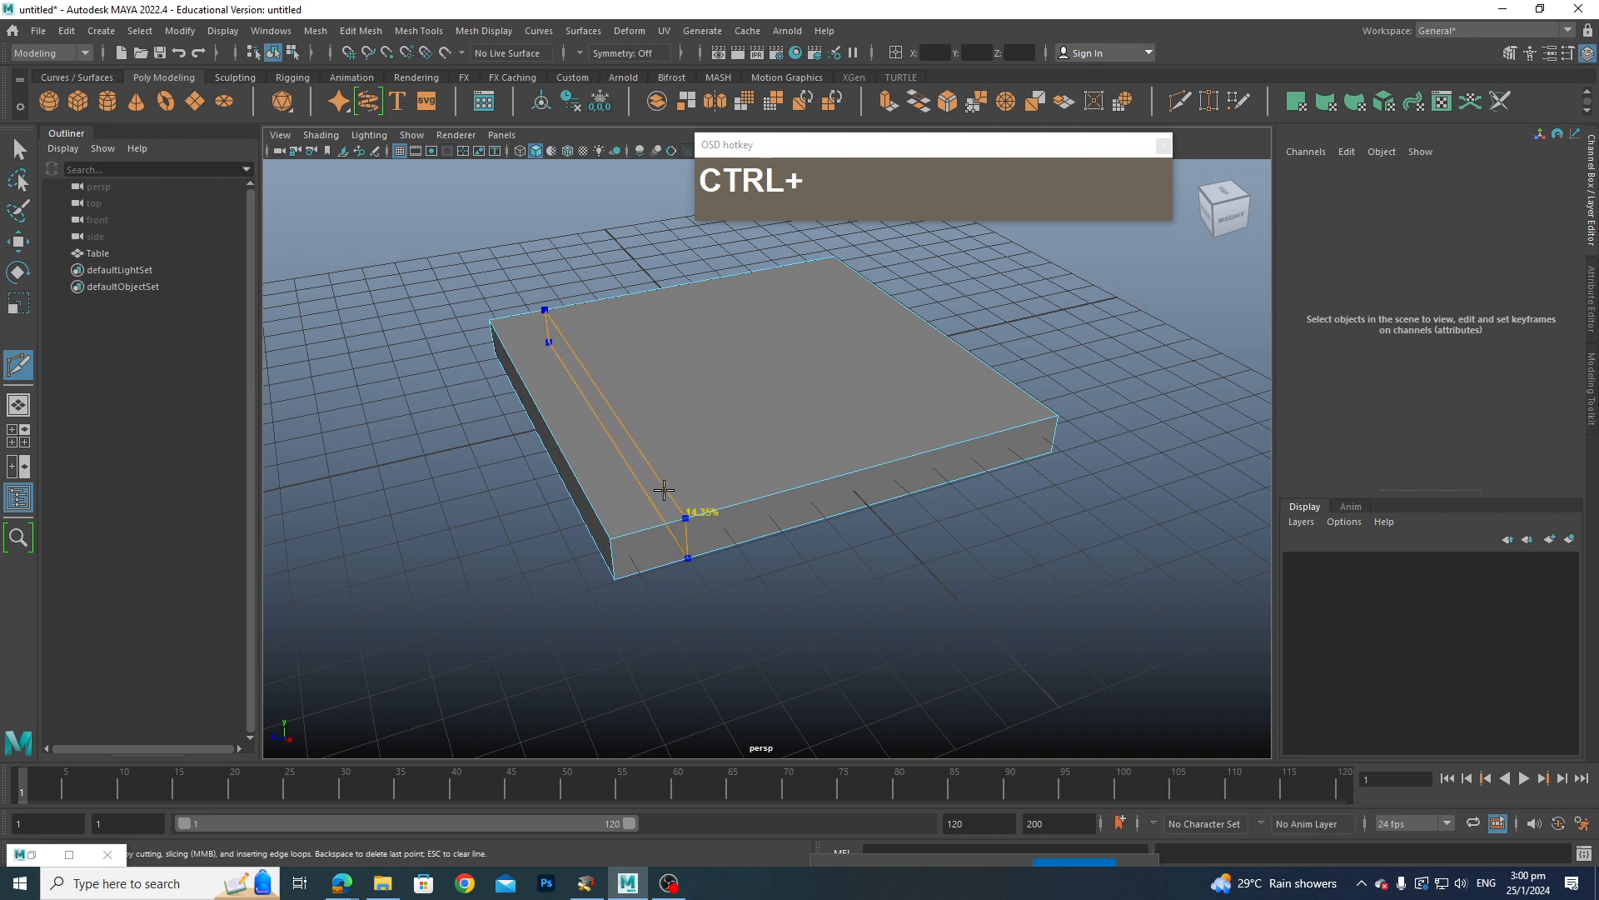
key("shift")
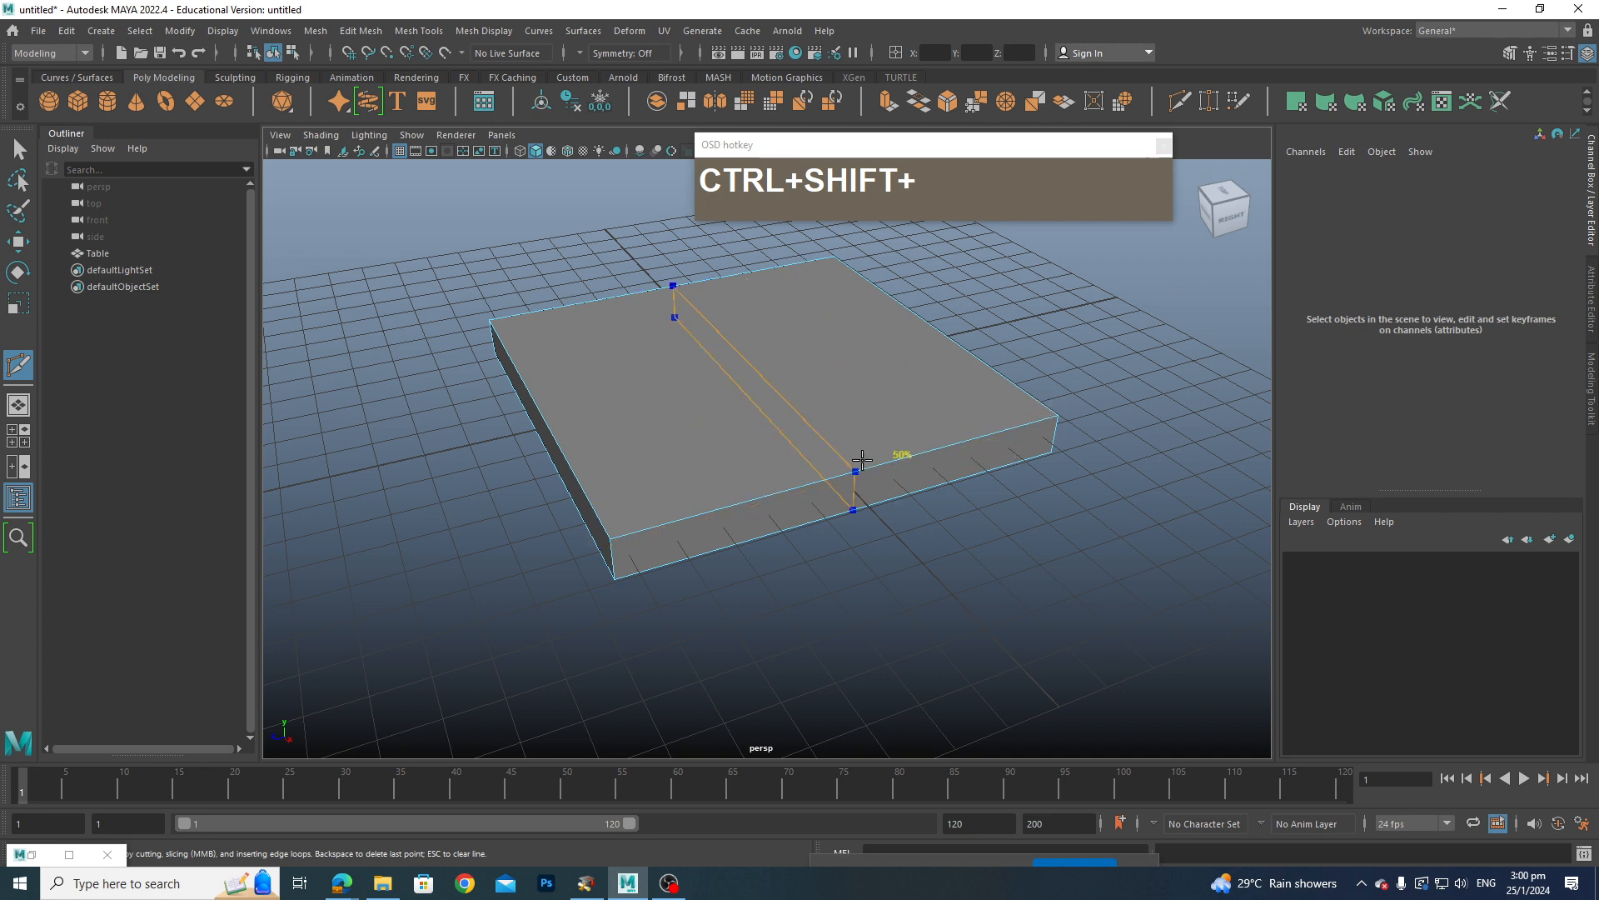
left_click(633, 522, "ctrl+shift")
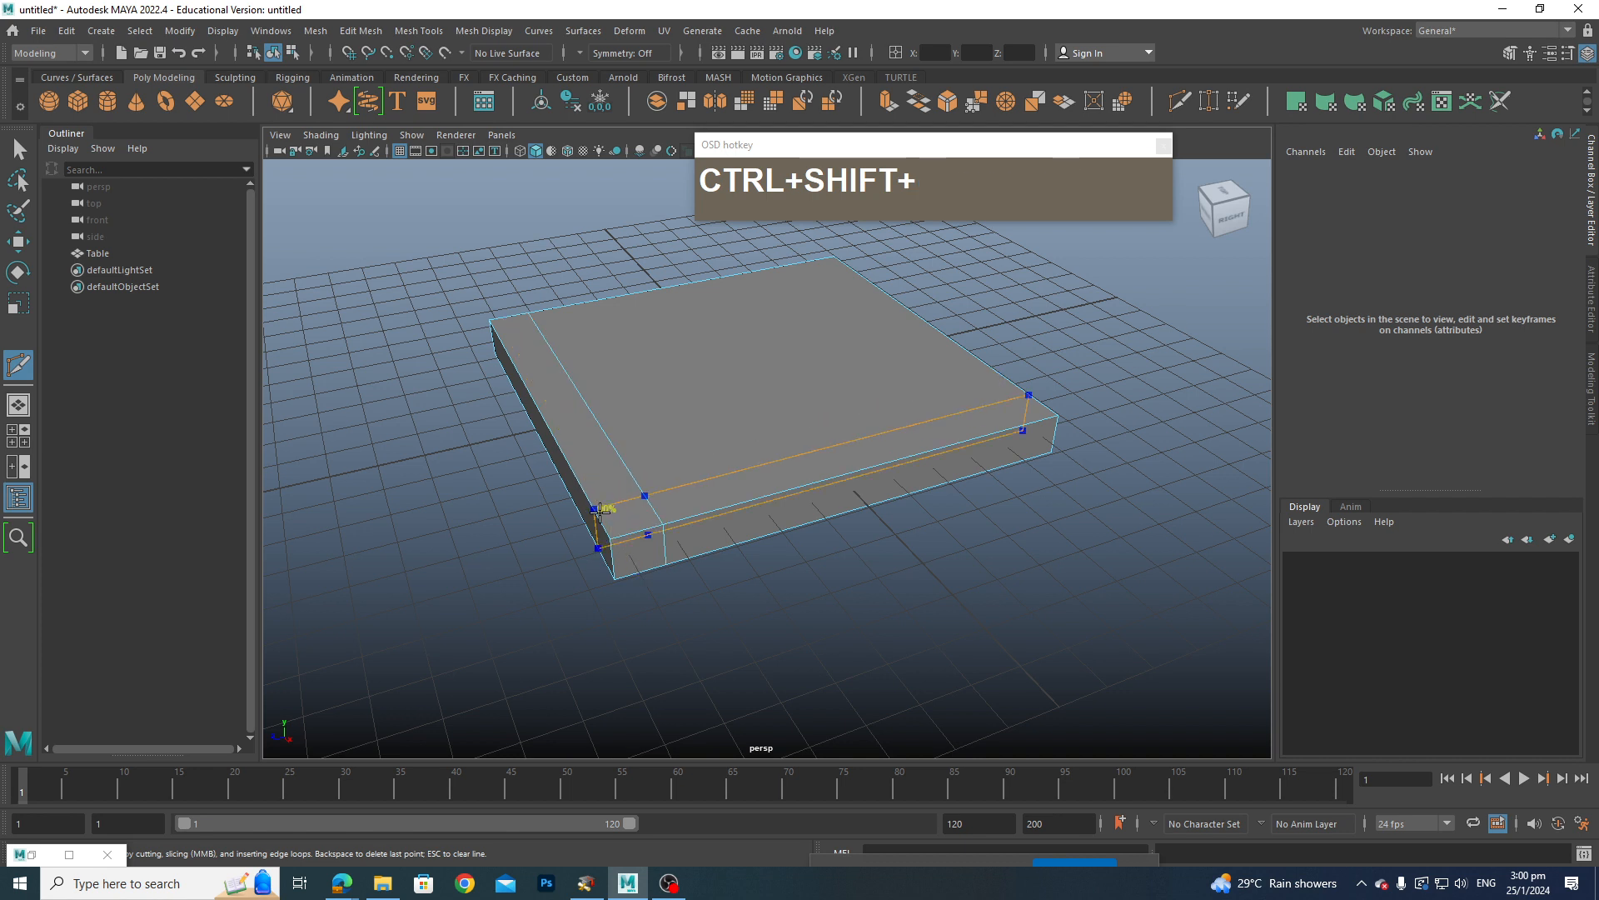
left_click(603, 517, "ctrl+shift")
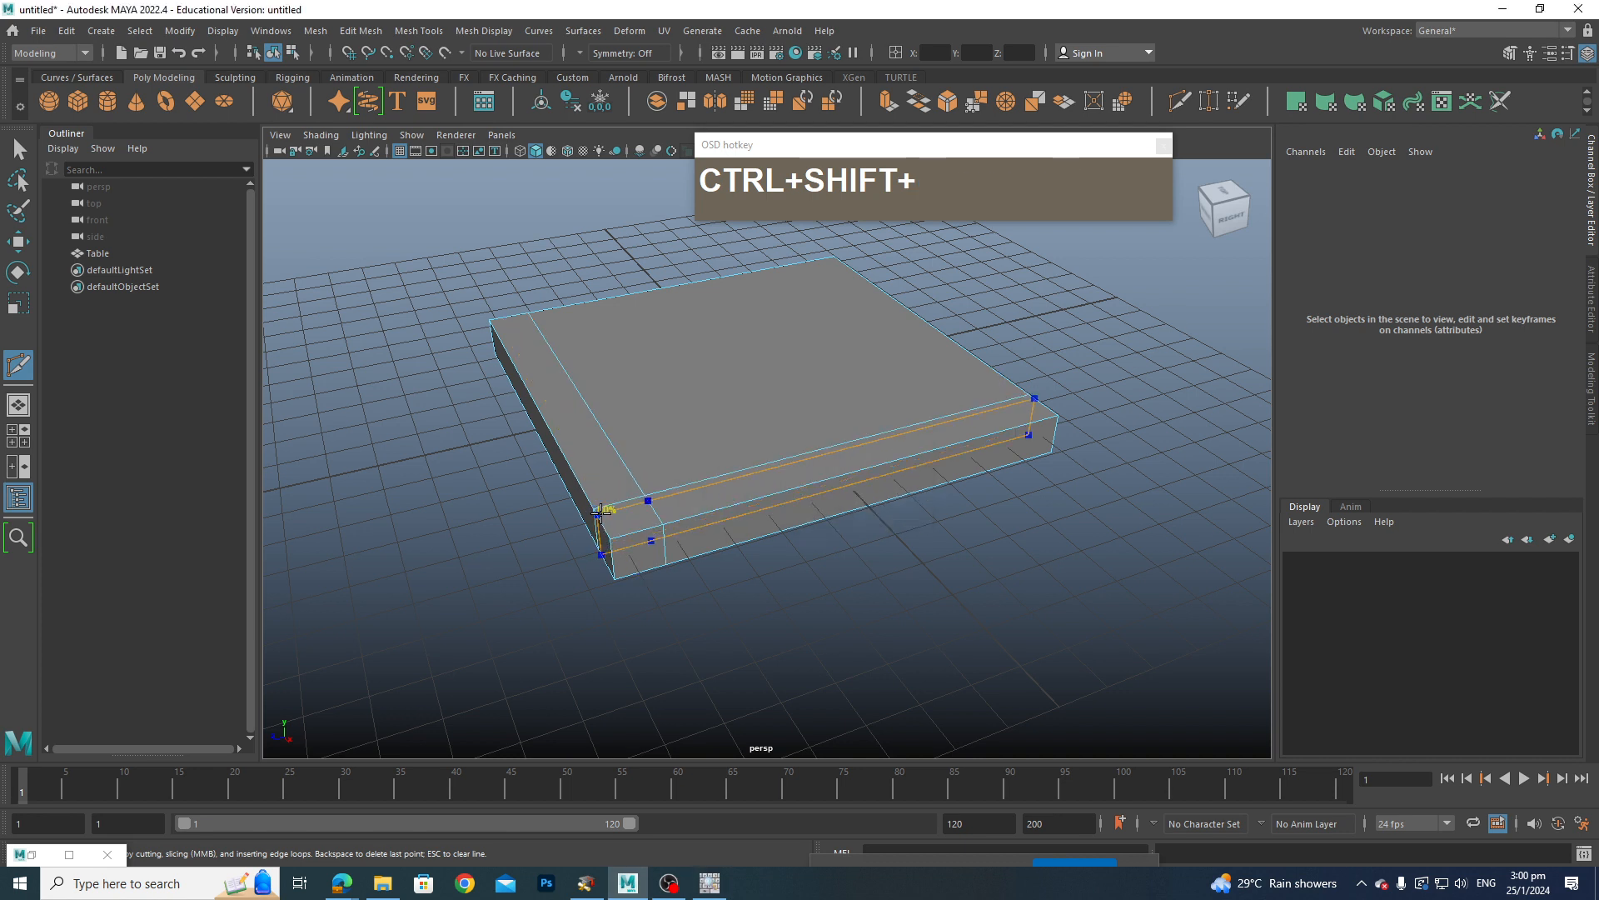
left_click(1028, 422, "ctrl+shift")
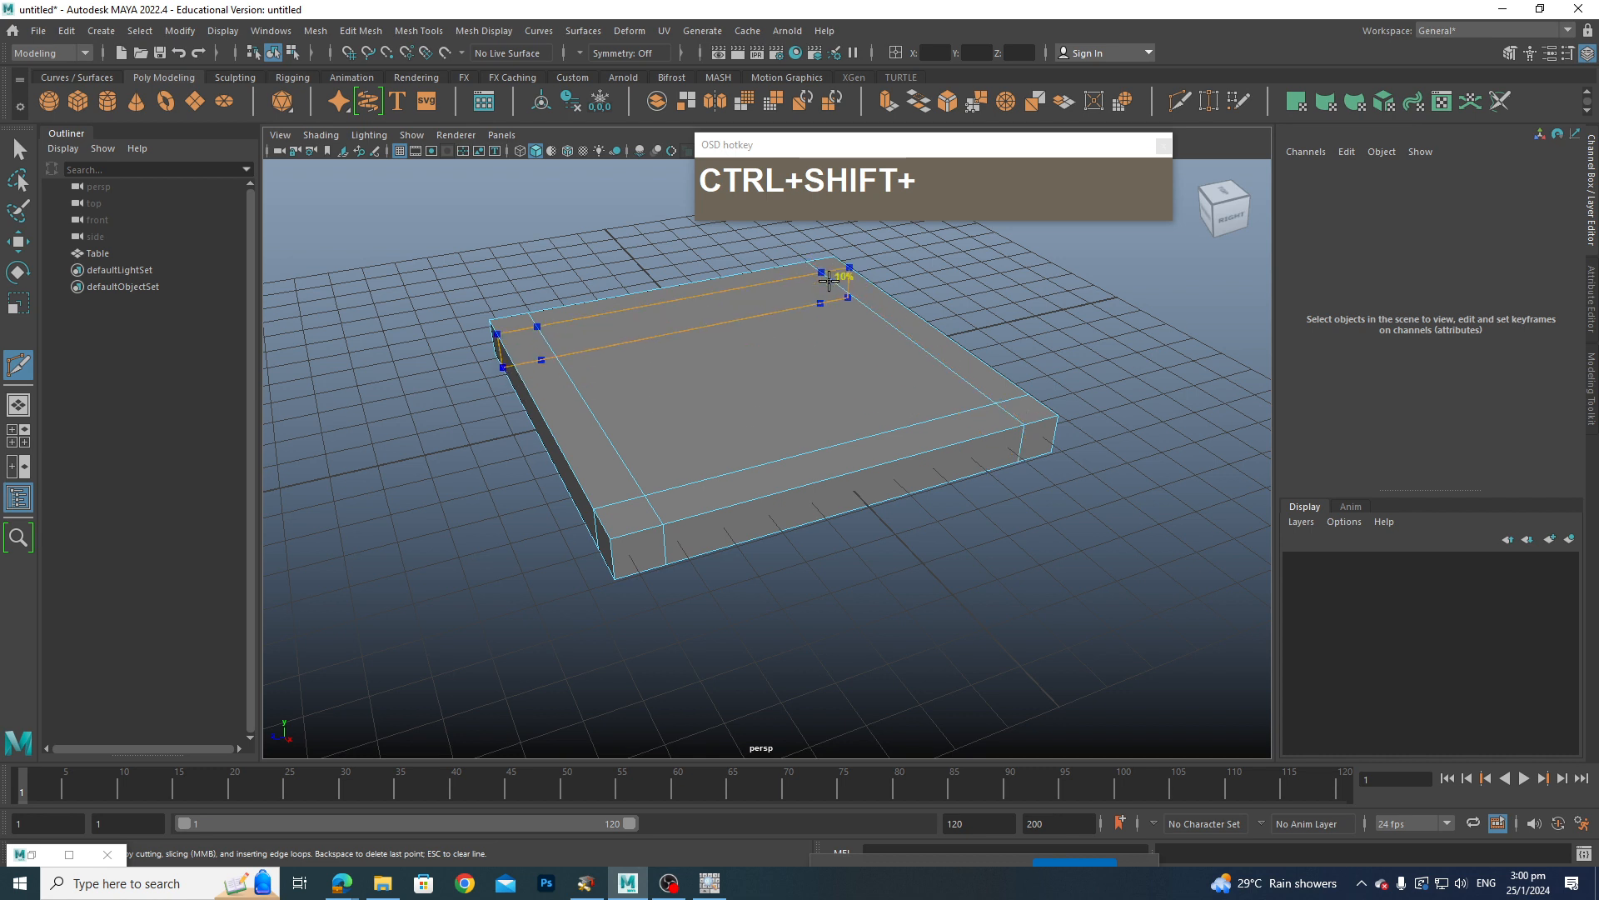
left_click(829, 279, "ctrl+shift")
Inspect the new edge loops from underneath and above the tabletop and leave the Multi-Cut tool.
left_click_drag(916, 587, 818, 414, "alt")
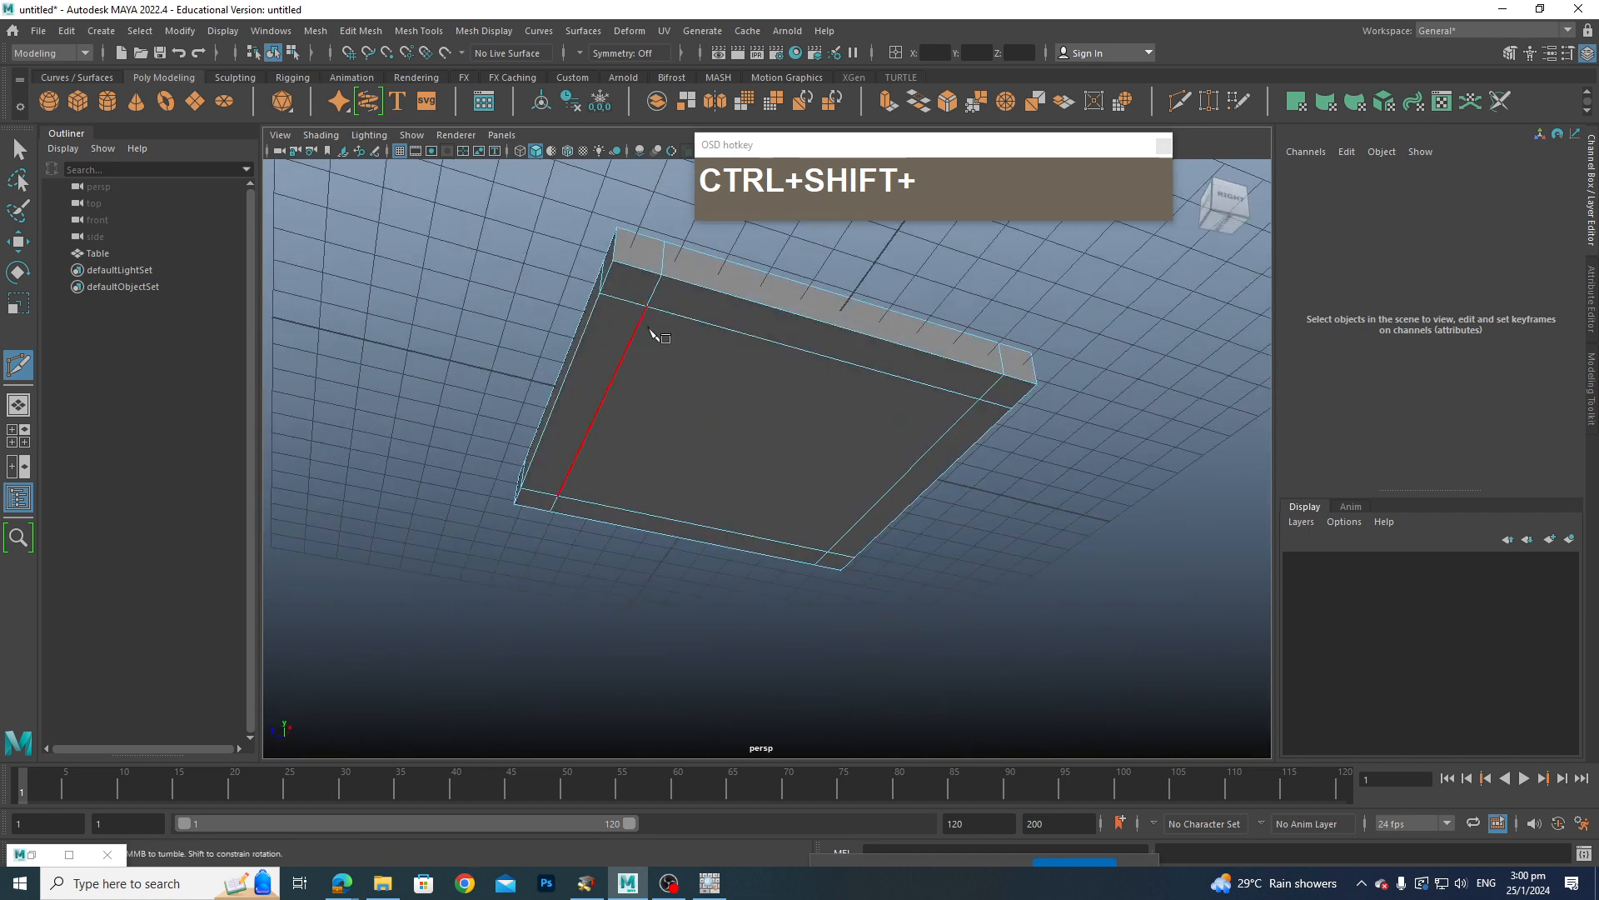
left_click_drag(733, 509, 1076, 660, "alt")
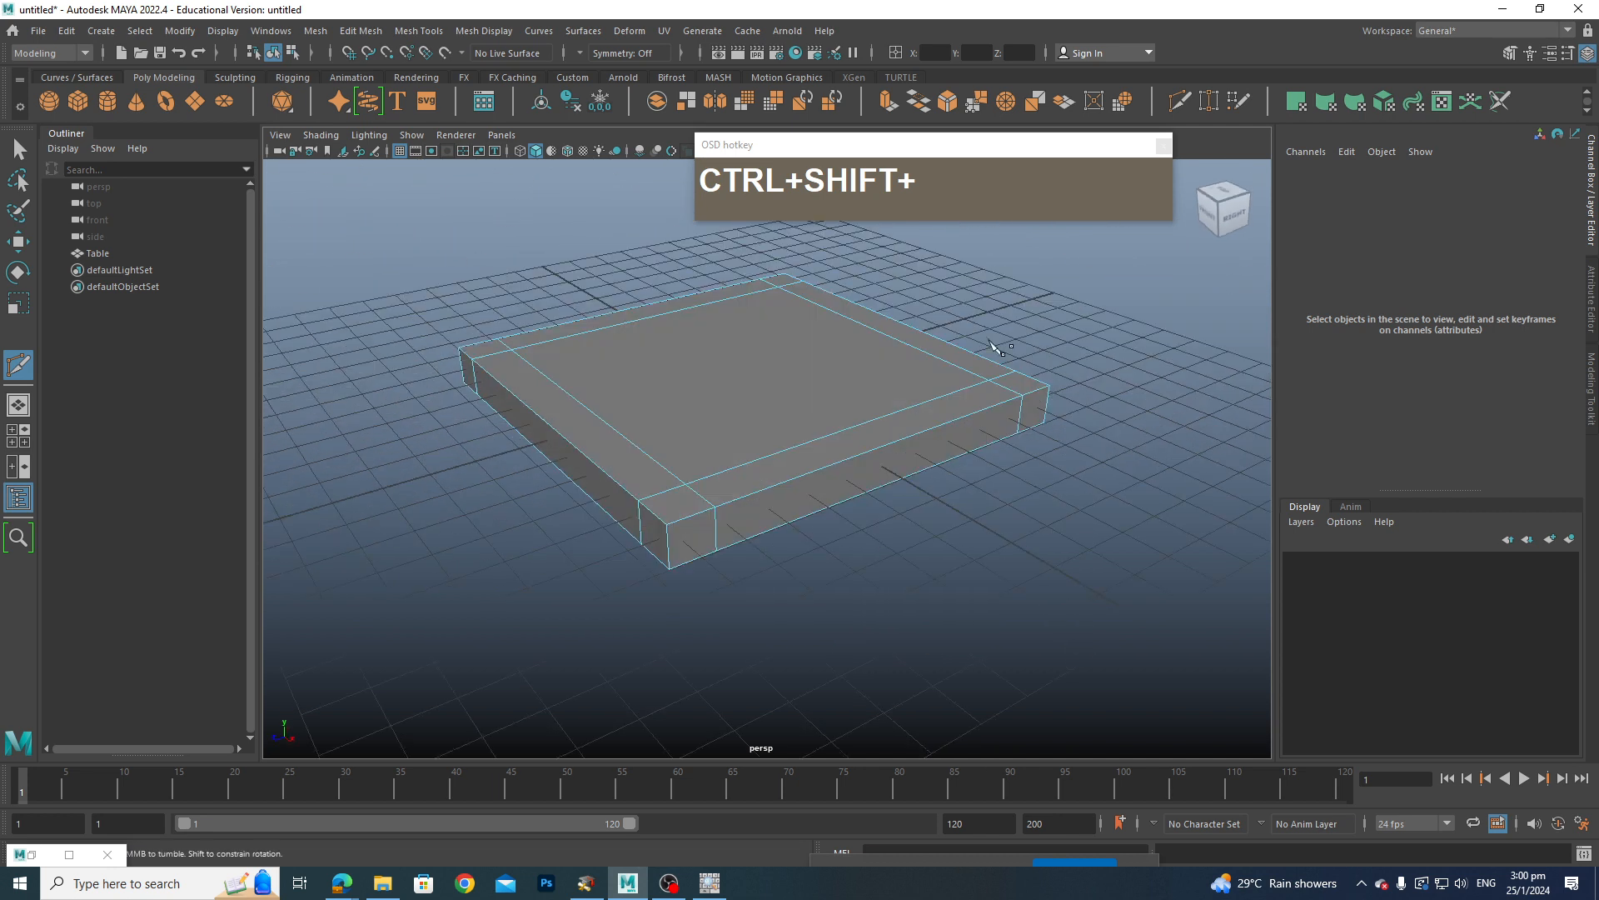
left_click_drag(723, 369, 698, 343, "alt")
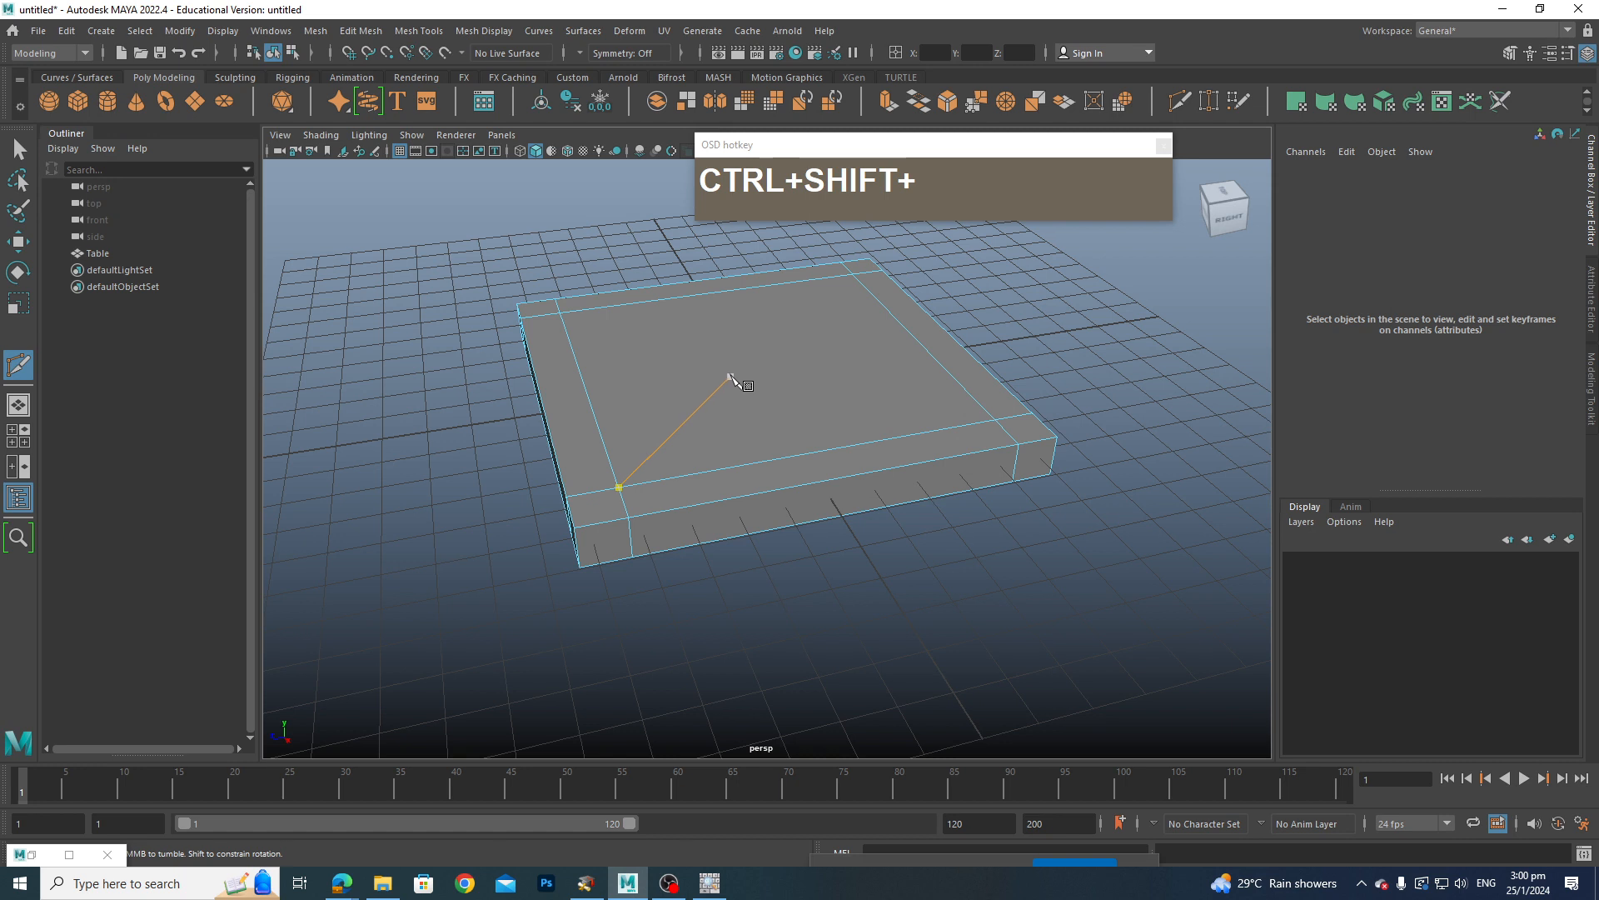
key("q")
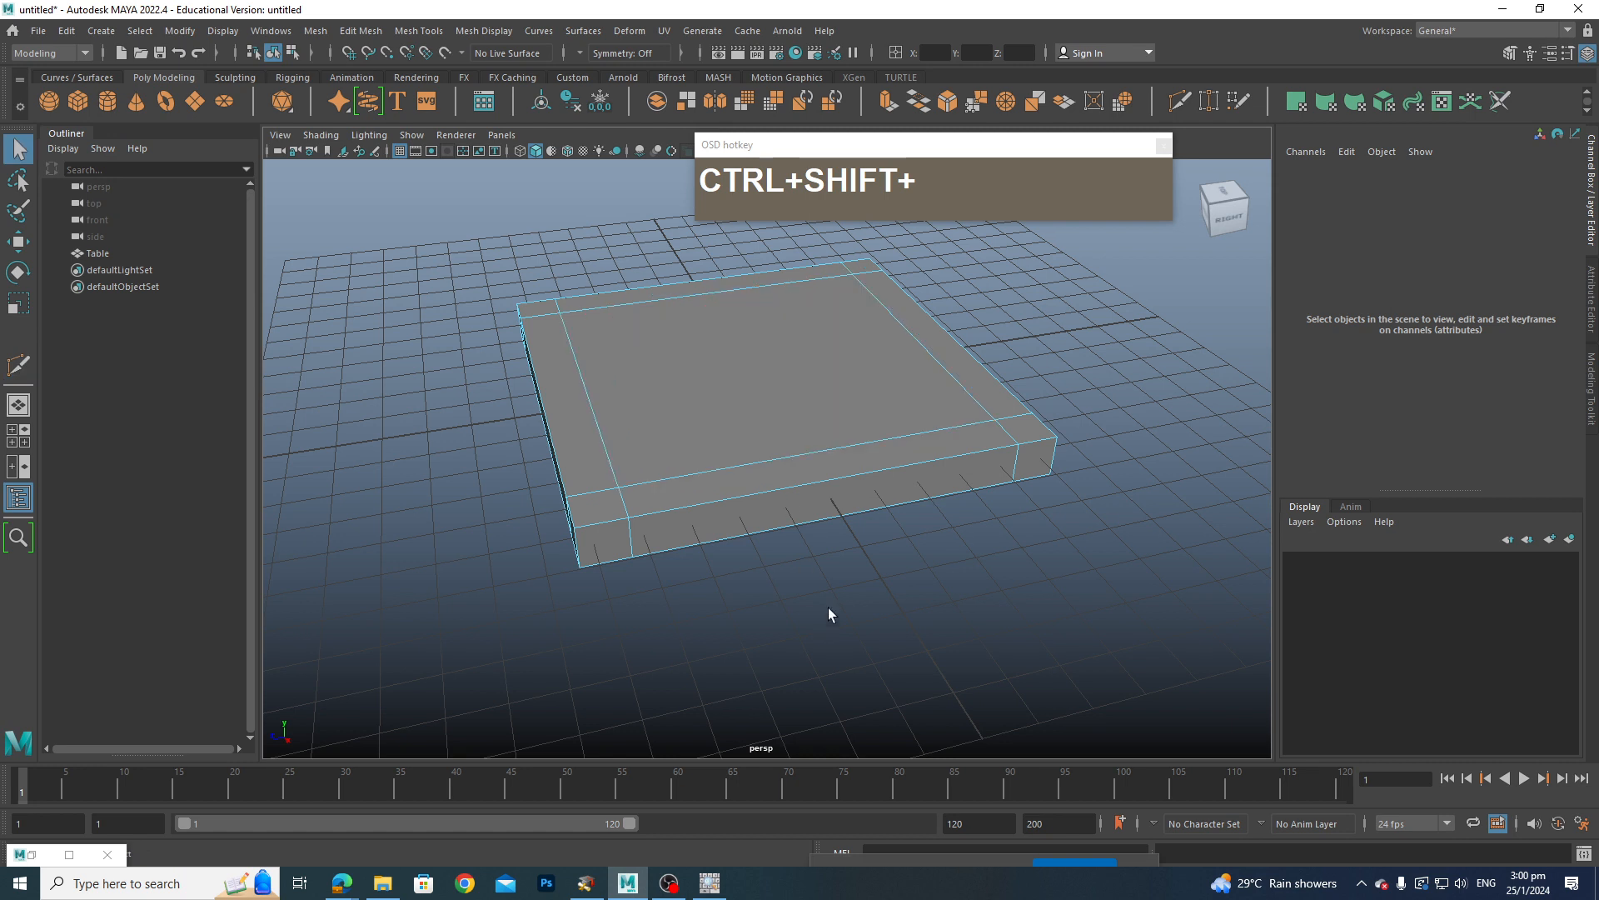
Extrude the four corner faces on the tabletop's underside downward to form the table legs.
left_click_drag(825, 614, 817, 293, "alt")
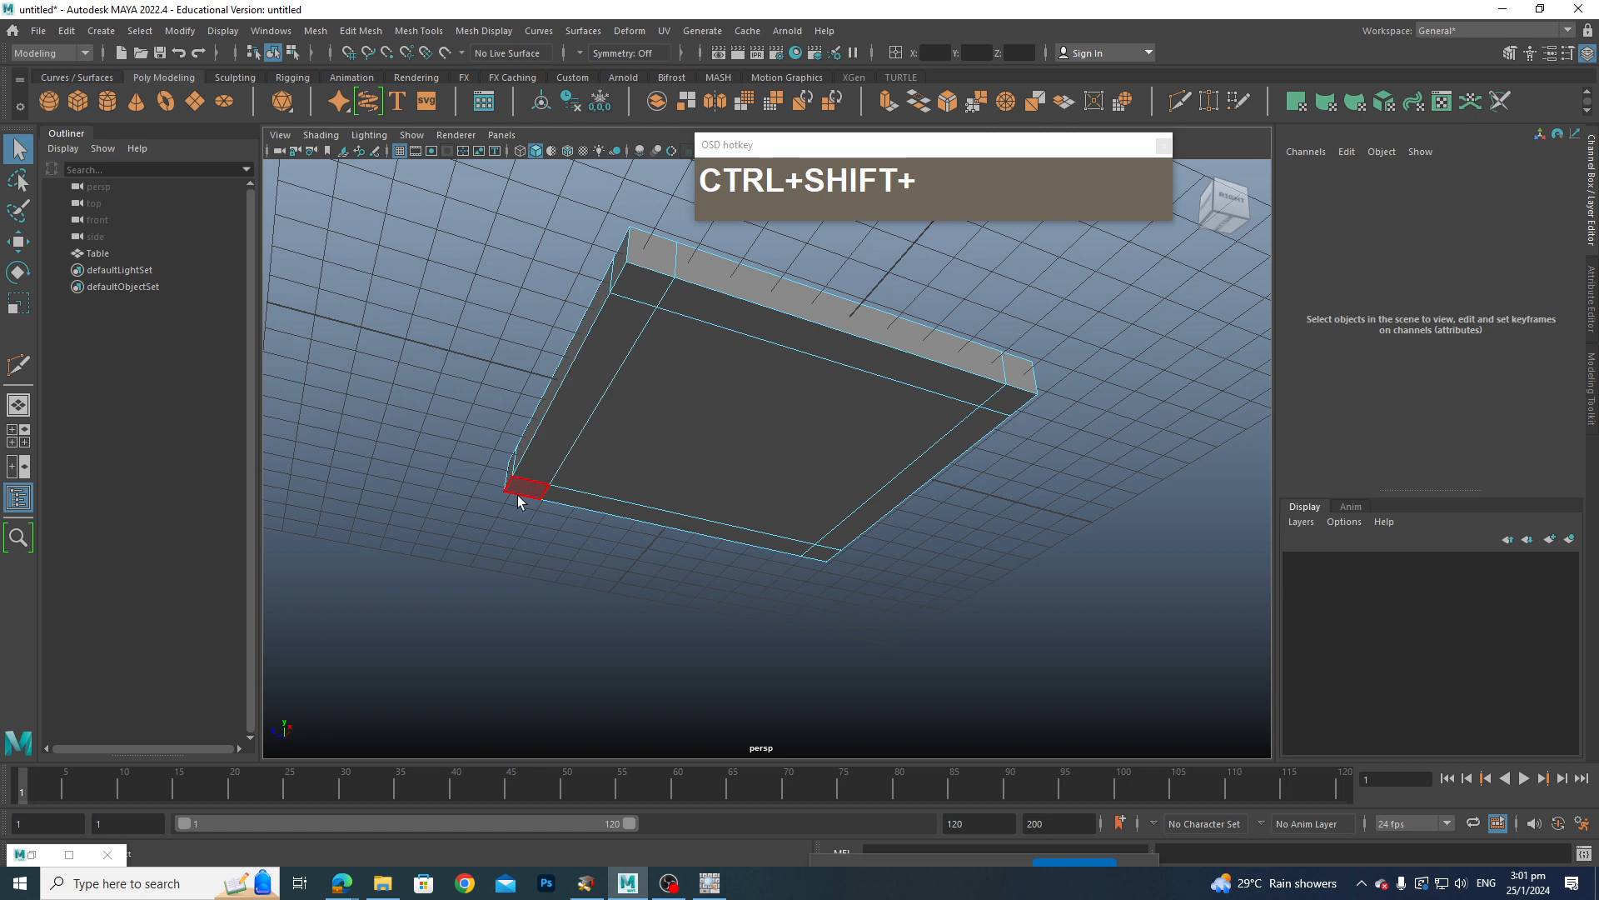
left_click(642, 282, "ctrl+shift")
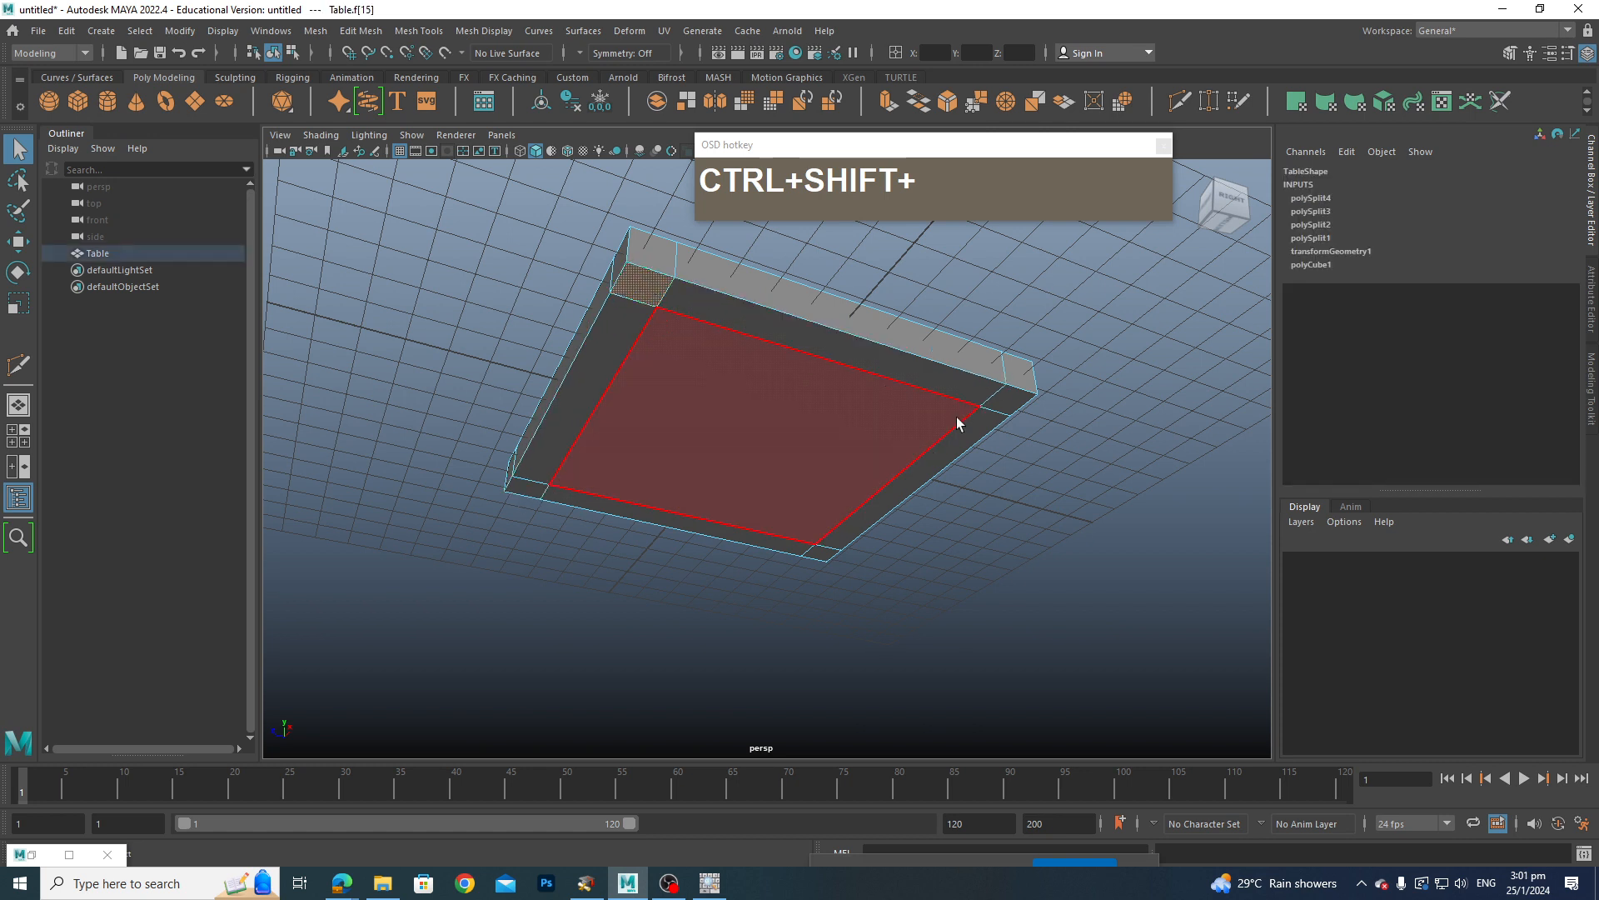
left_click(993, 407, "ctrl+shift")
left_click(823, 554, "ctrl+shift")
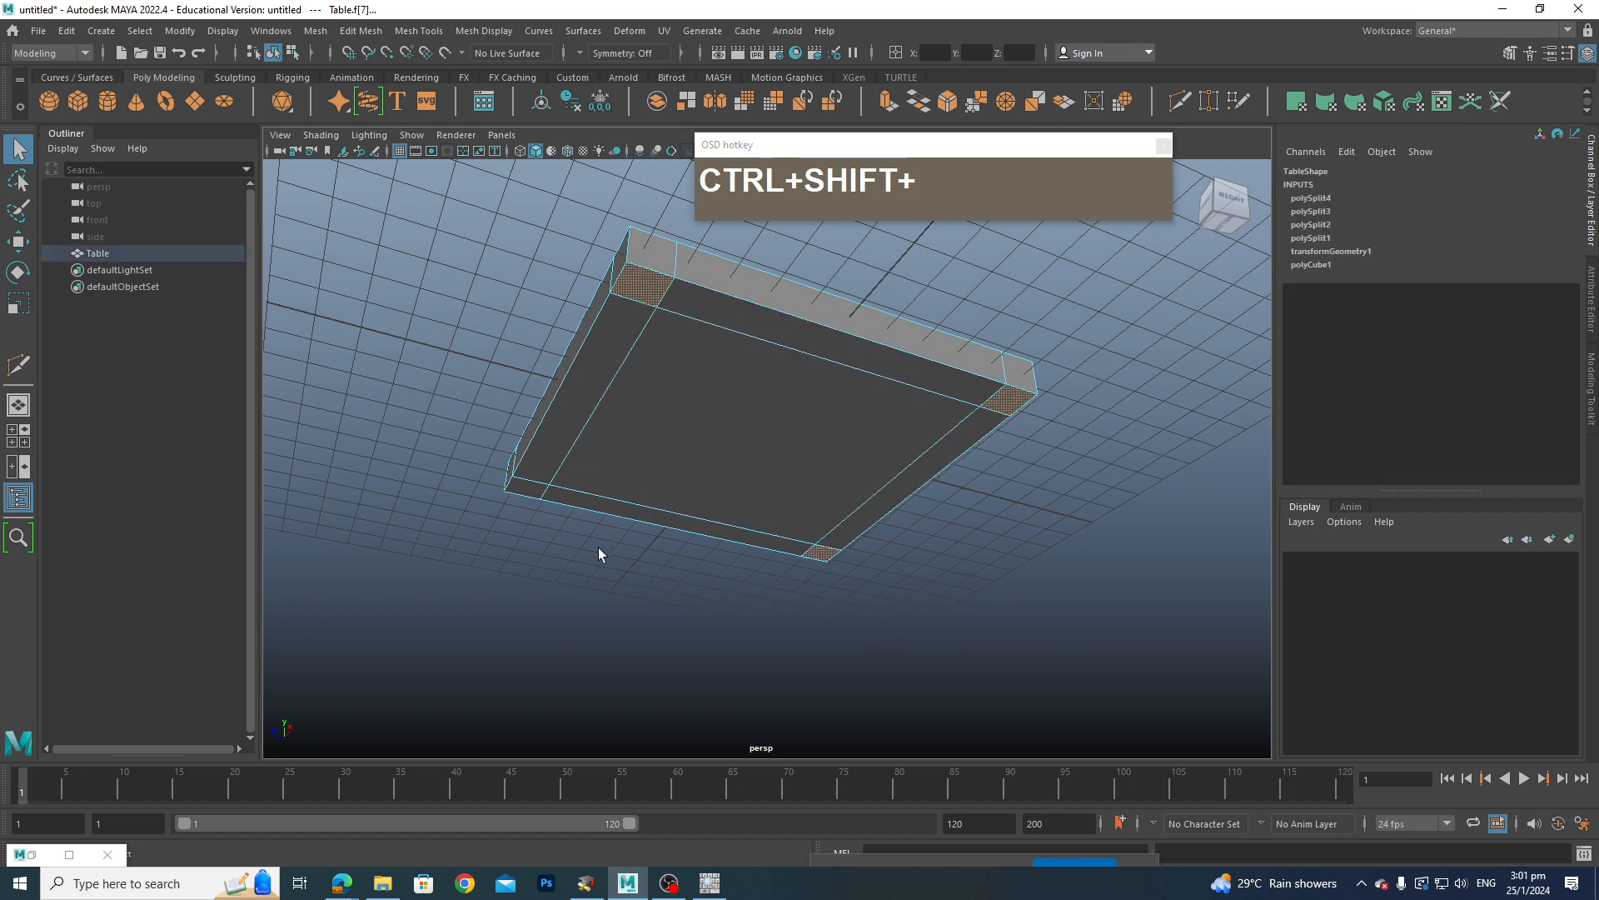
left_click(530, 489, "ctrl+shift")
left_click_drag(953, 548, 965, 559, "alt")
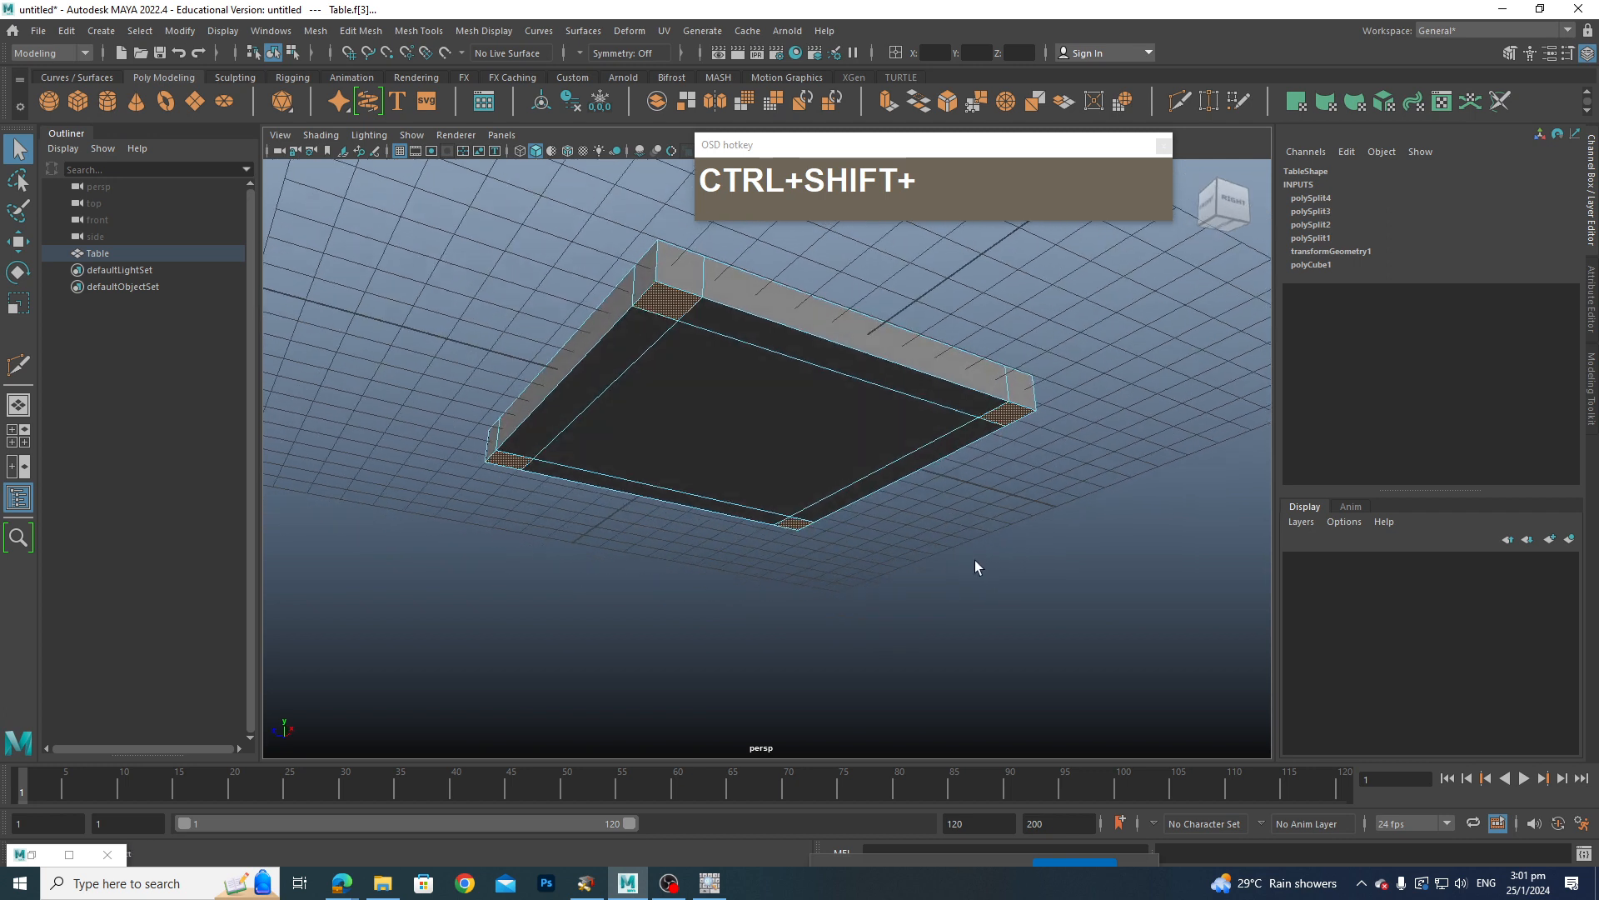
right_click_drag(666, 307, 668, 352, "shift")
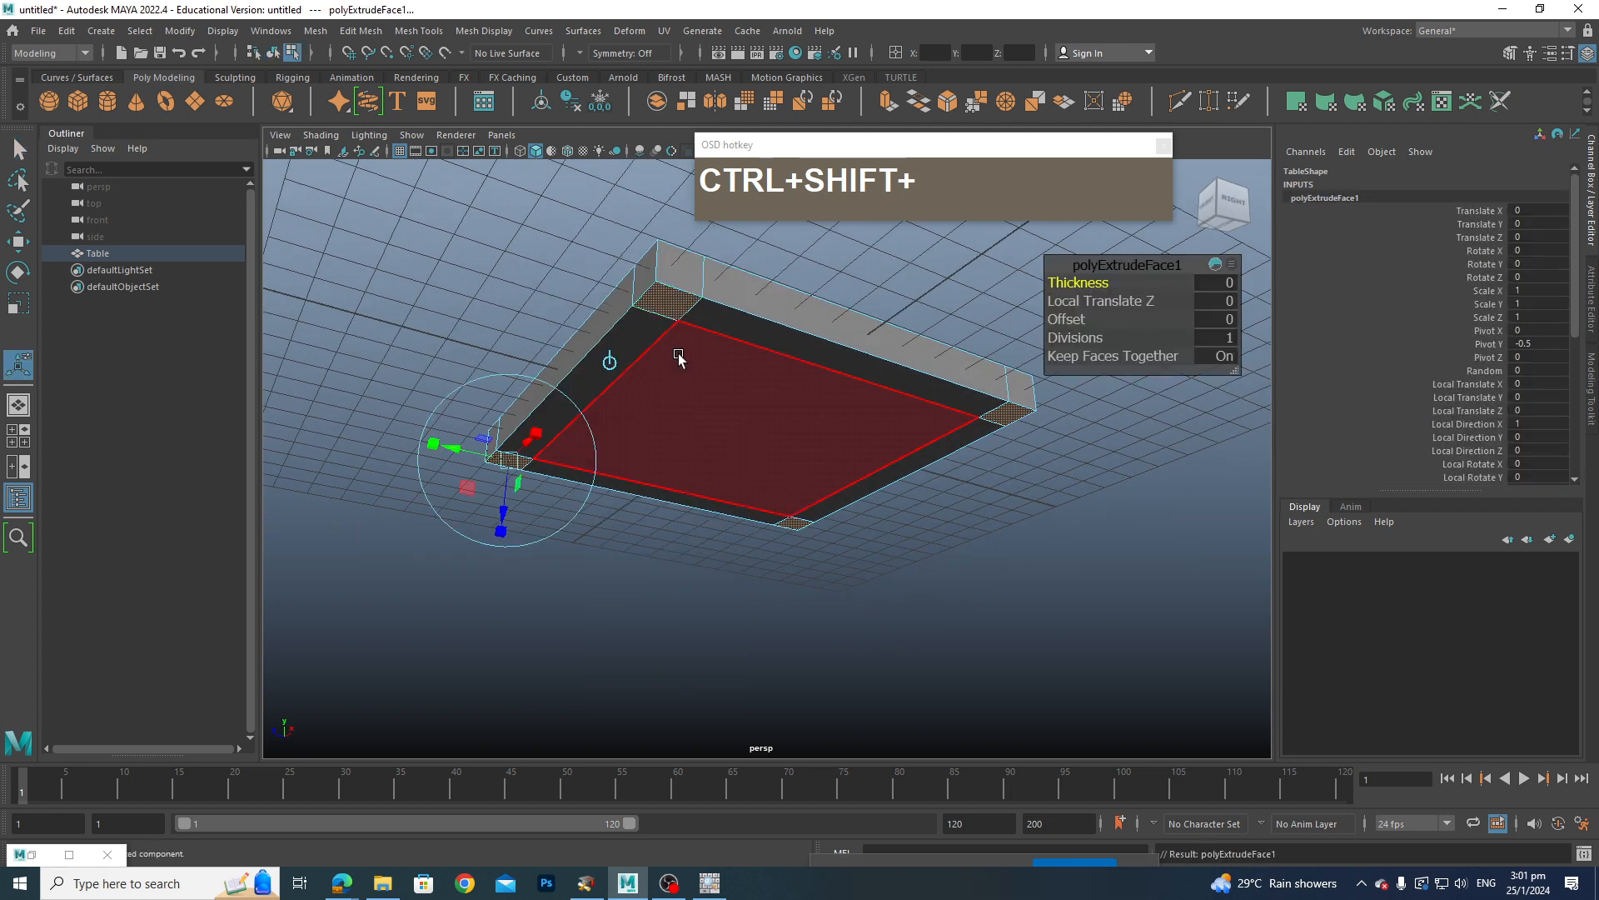
left_click_drag(509, 511, 548, 790)
left_click_drag(796, 641, 825, 625, "alt")
Return to object mode and move the whole table up to a Translate Y of about 7.913.
right_click_drag(816, 424, 898, 406)
key("w")
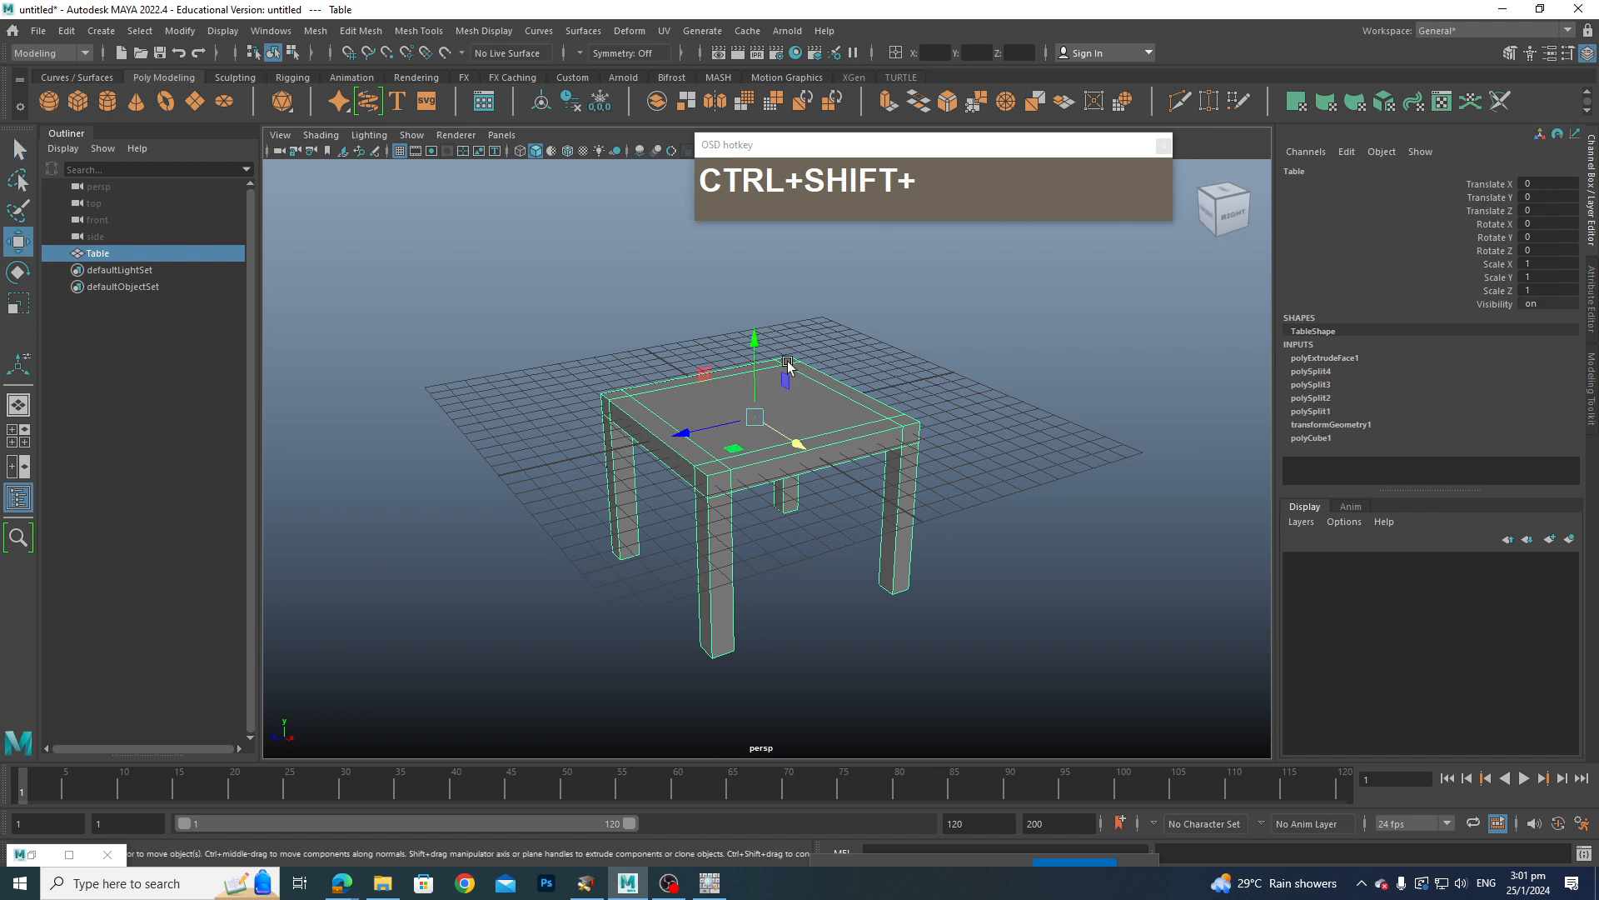
left_click_drag(754, 354, 764, 159)
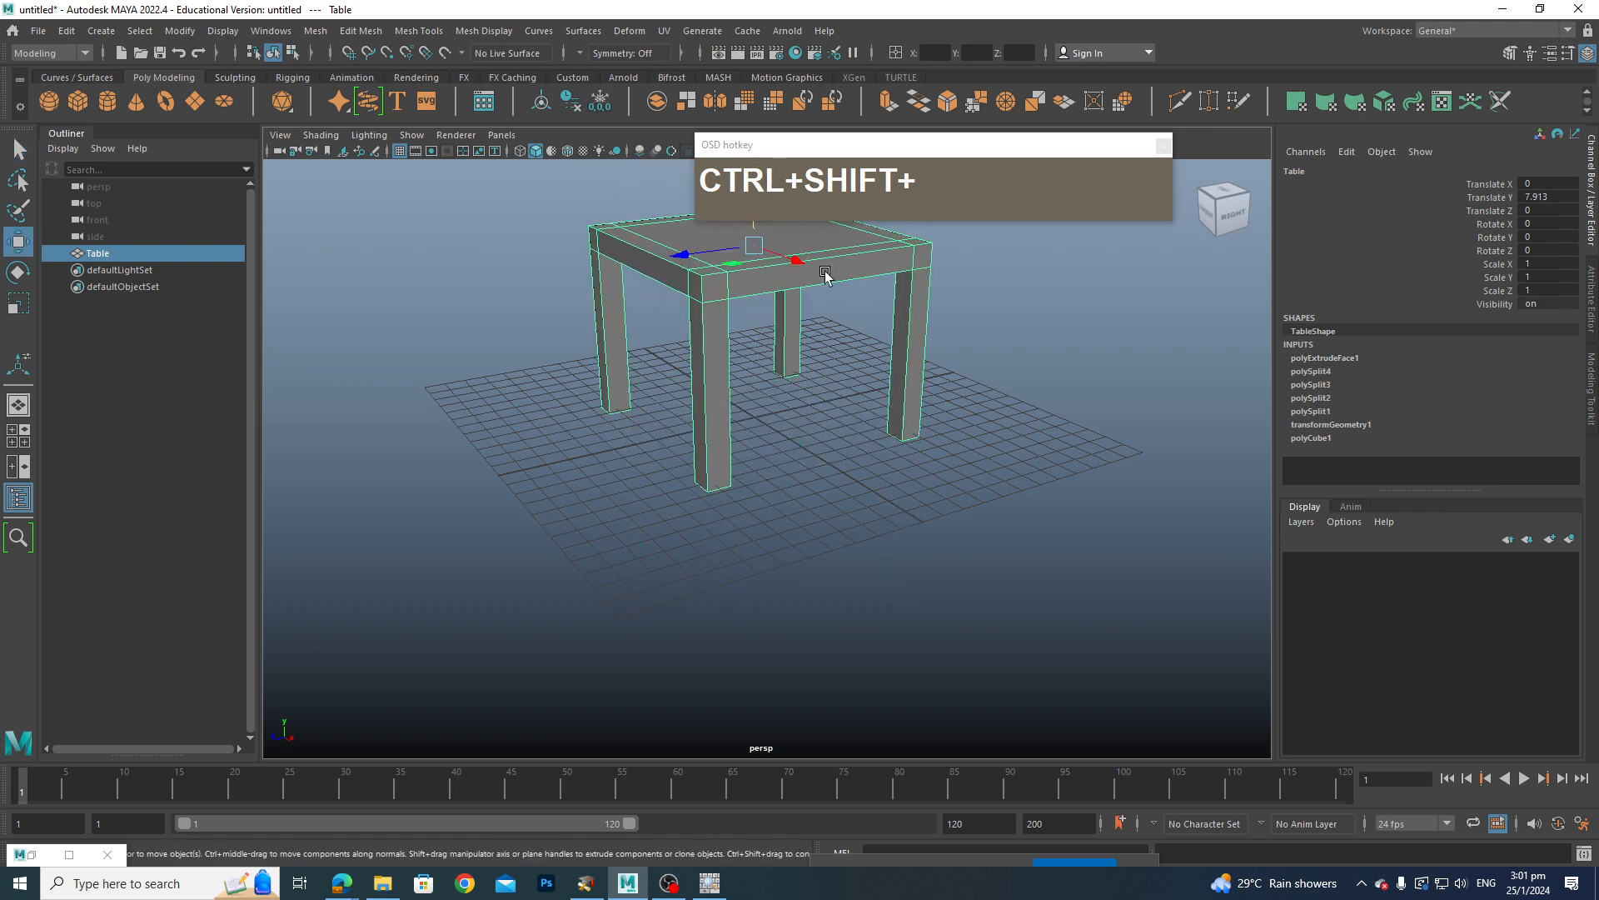
middle_click_drag(825, 275, 813, 478, "alt")
left_click_drag(814, 478, 802, 482, "alt")
middle_click_drag(821, 478, 820, 389, "alt")
left_click_drag(819, 389, 792, 294, "alt")
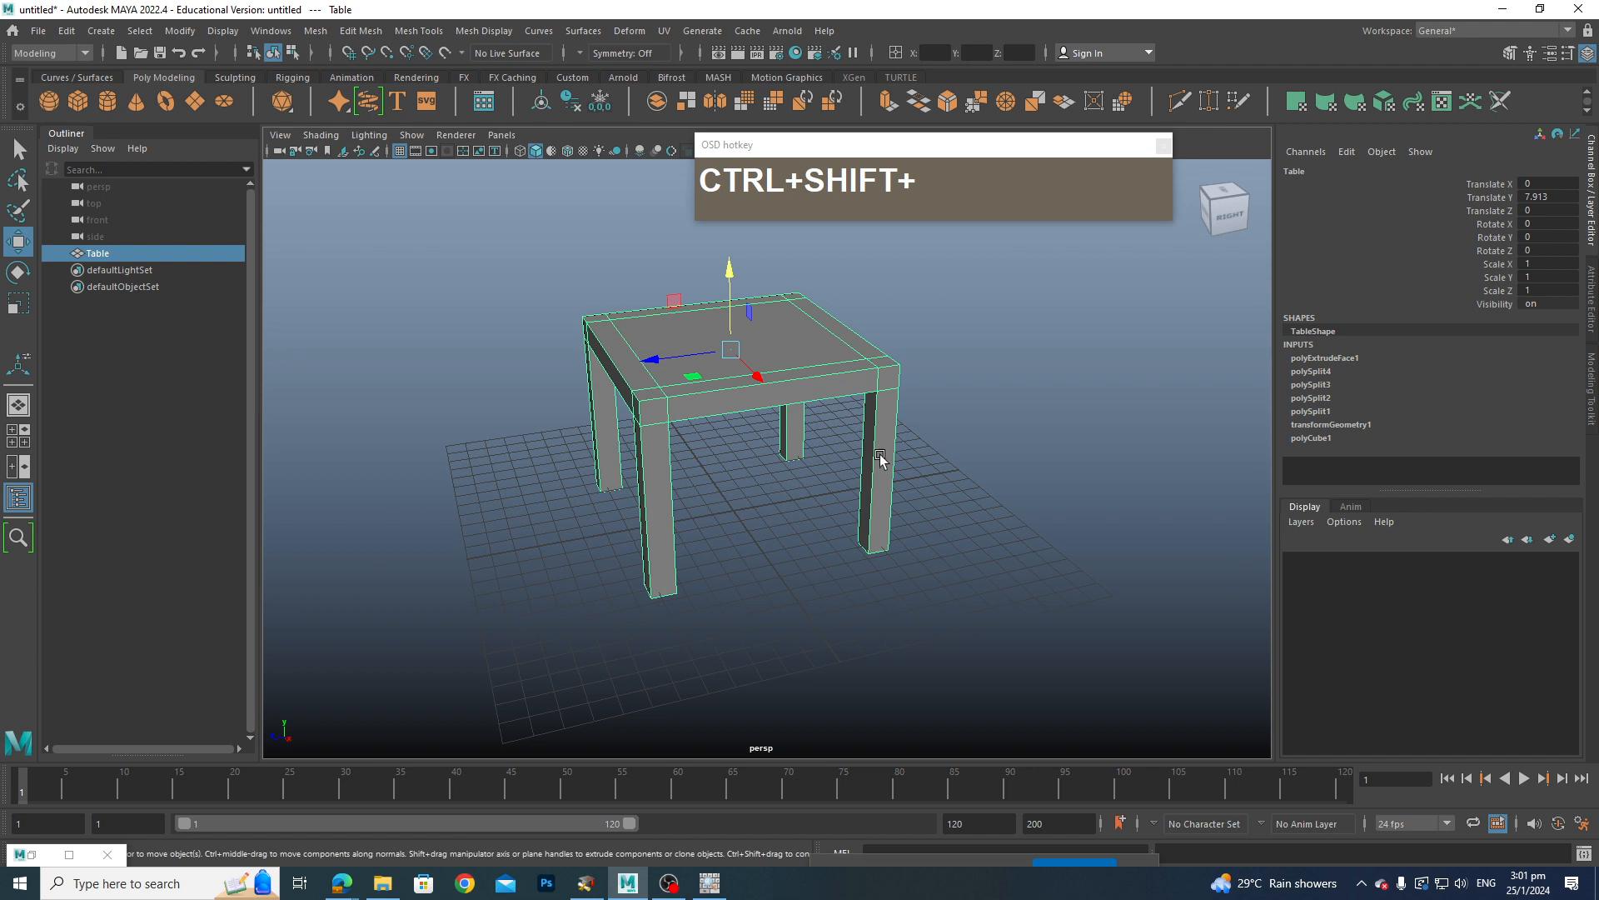
left_click_drag(913, 159, 808, 119)
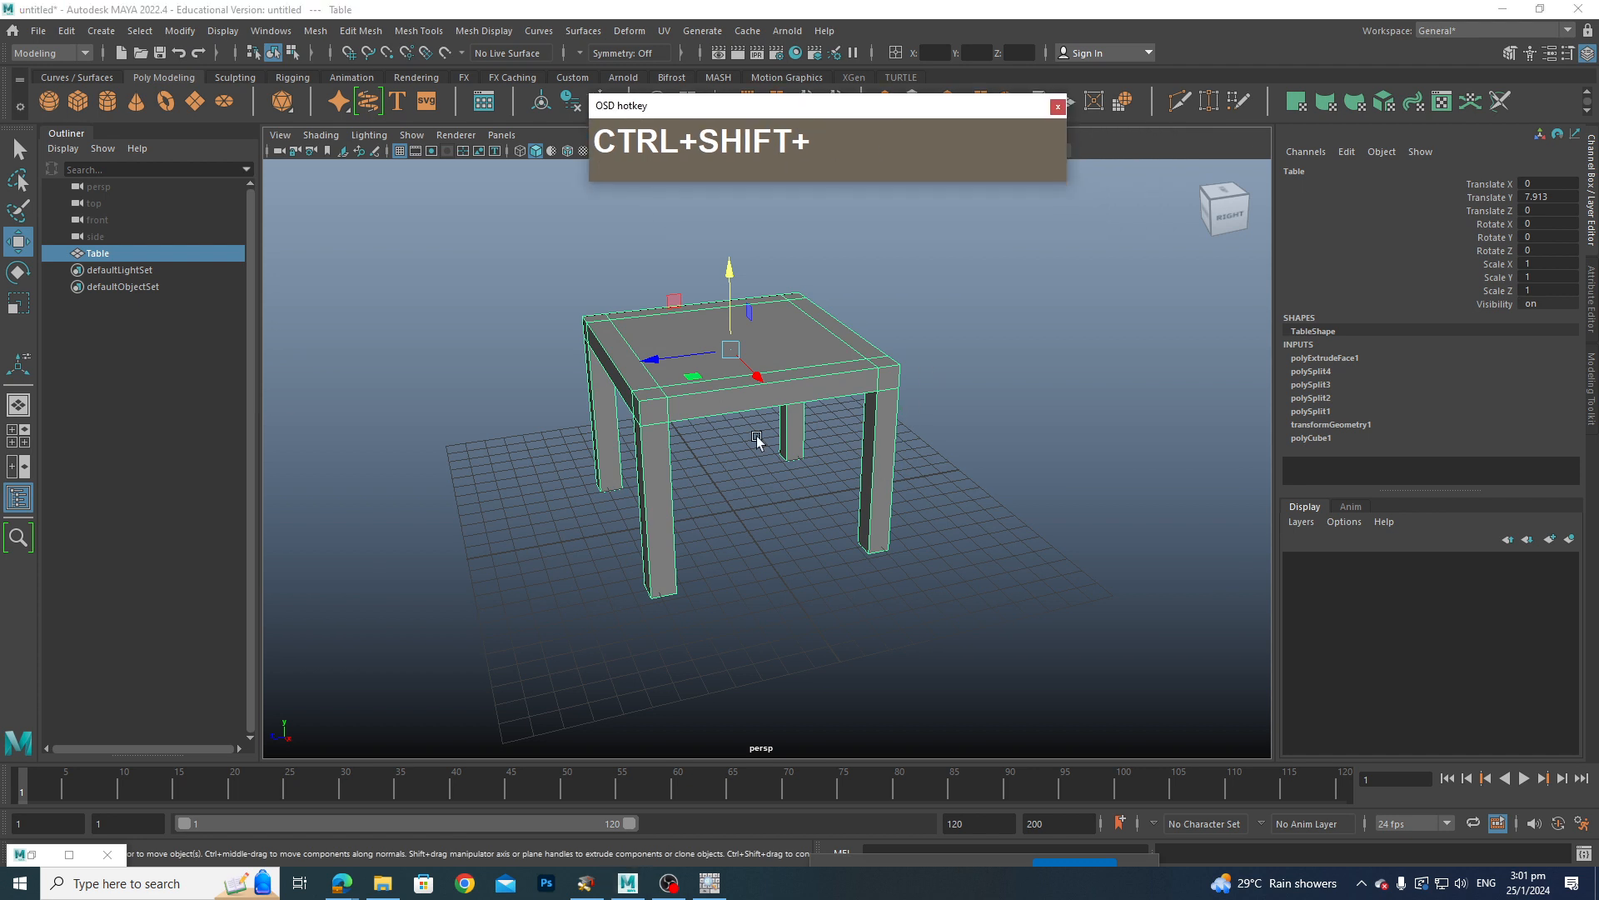
scroll(889, 399, "up", 5)
left_click_drag(889, 403, 677, 289, "alt")
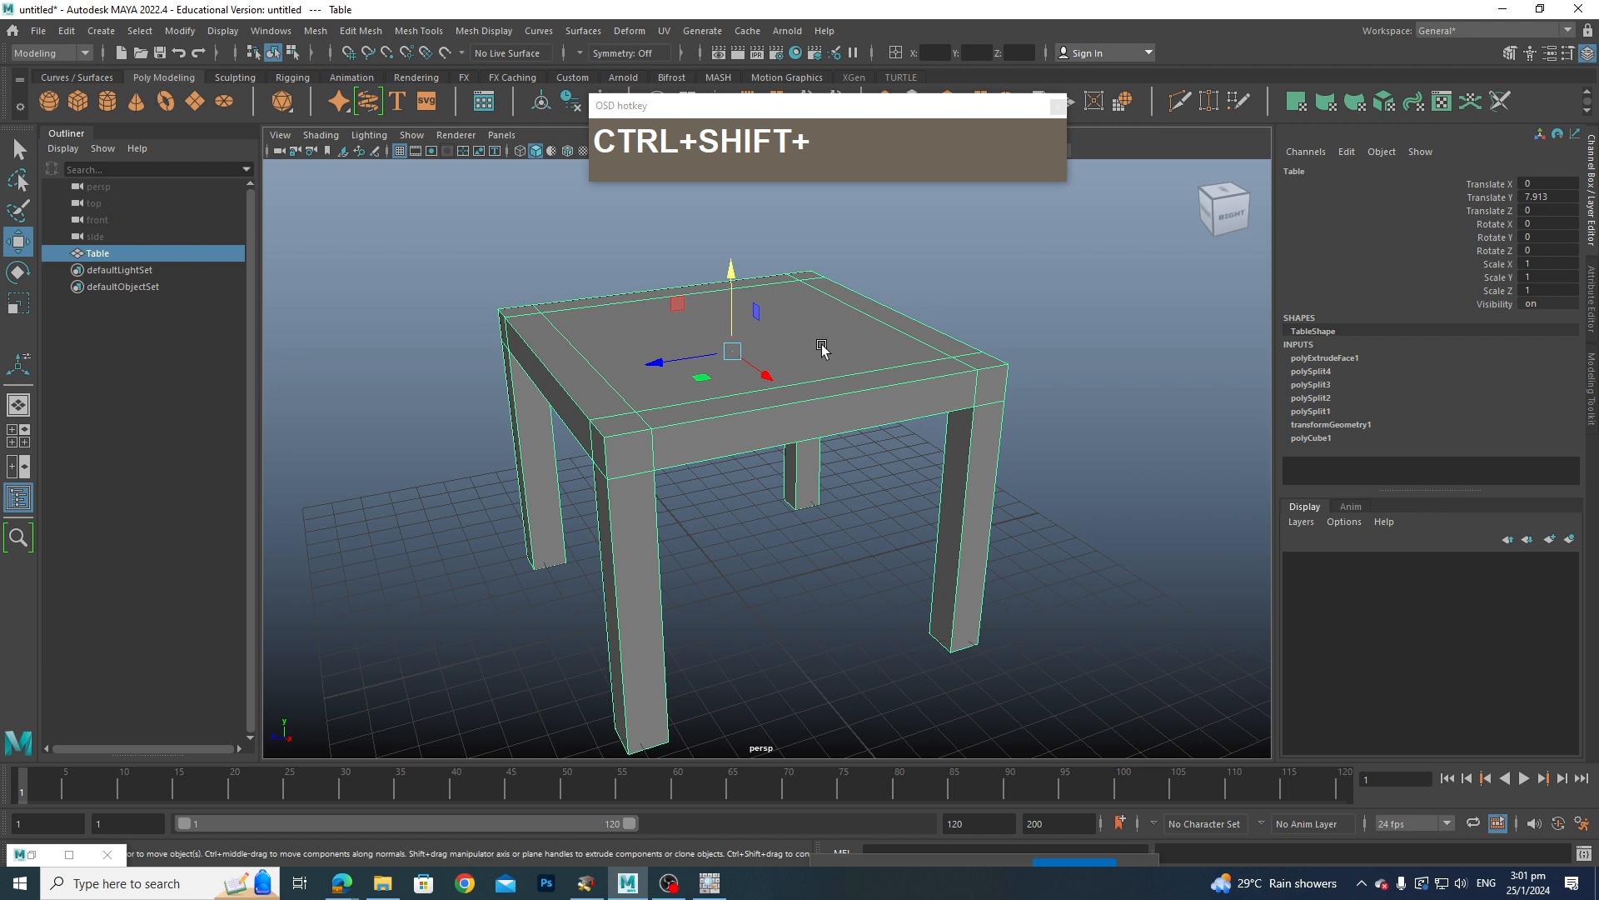
Extrude the full ring of side faces around the tabletop outward with a Thickness of 1.
right_click_drag(834, 327, 857, 386)
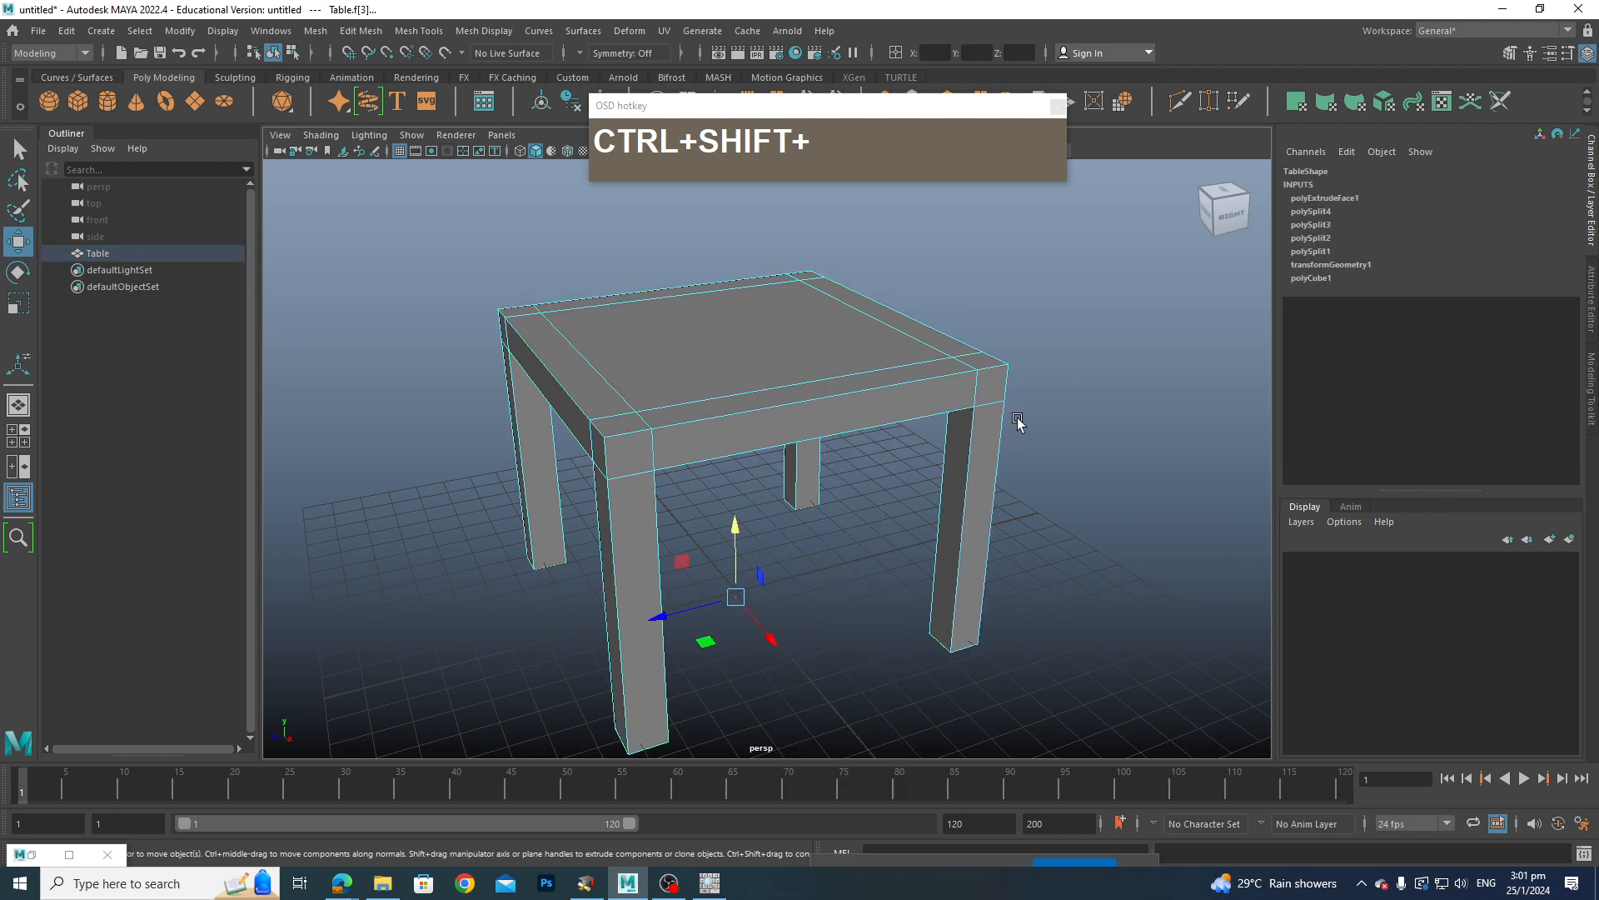
left_click(918, 410)
left_click(625, 454)
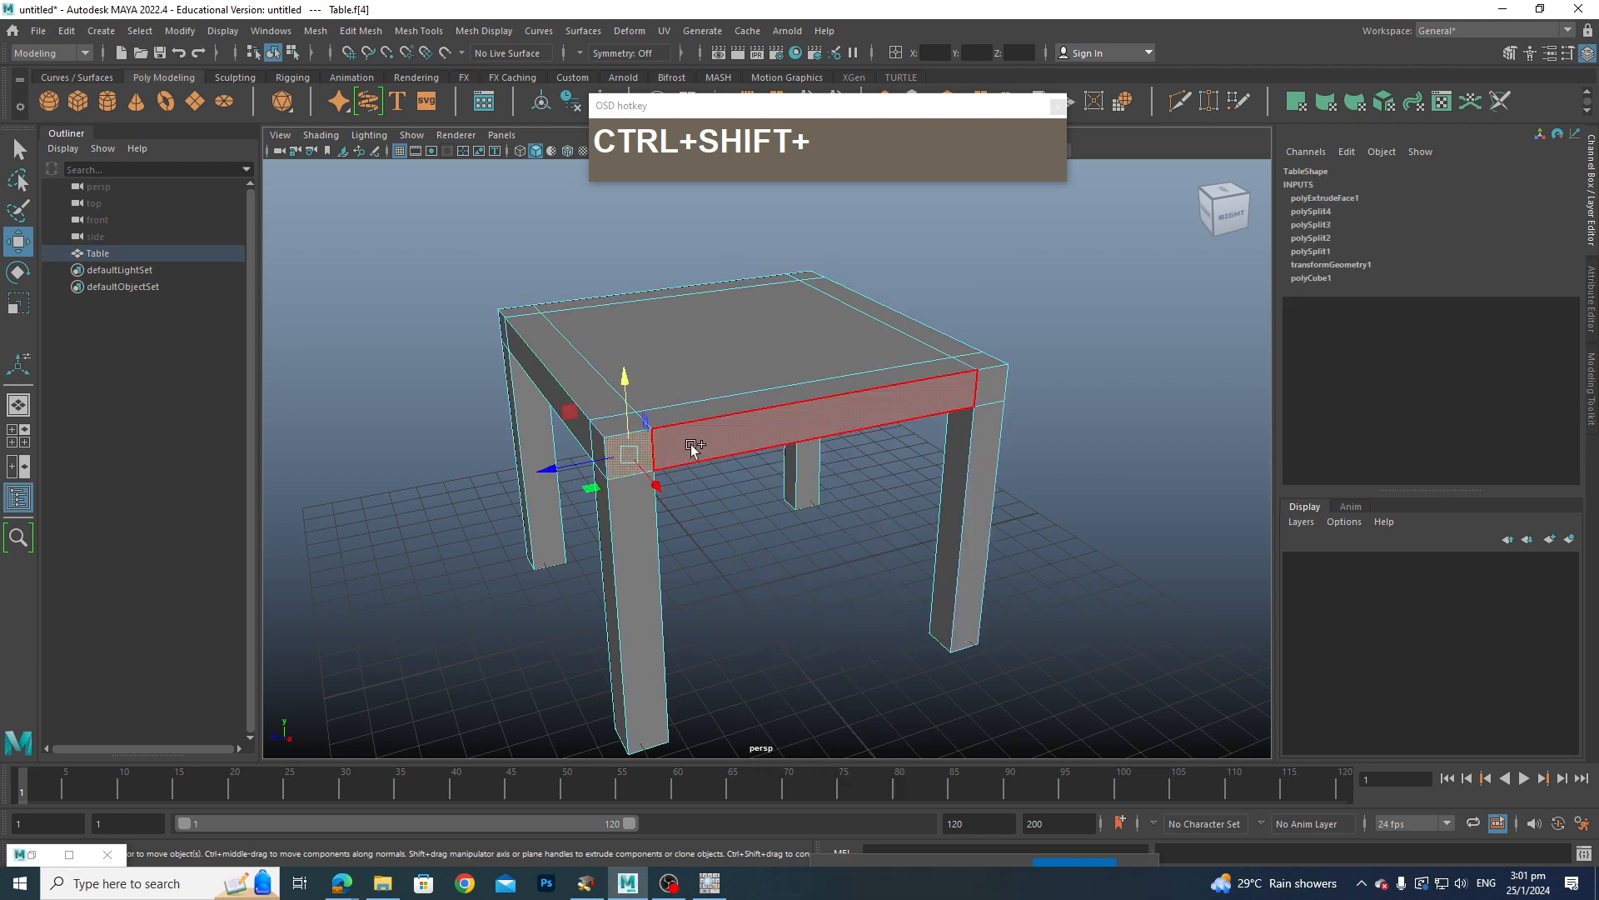
double_click(691, 443)
left_click_drag(897, 522, 825, 463, "alt")
left_click(718, 405)
left_click(800, 384, "ctrl+shift")
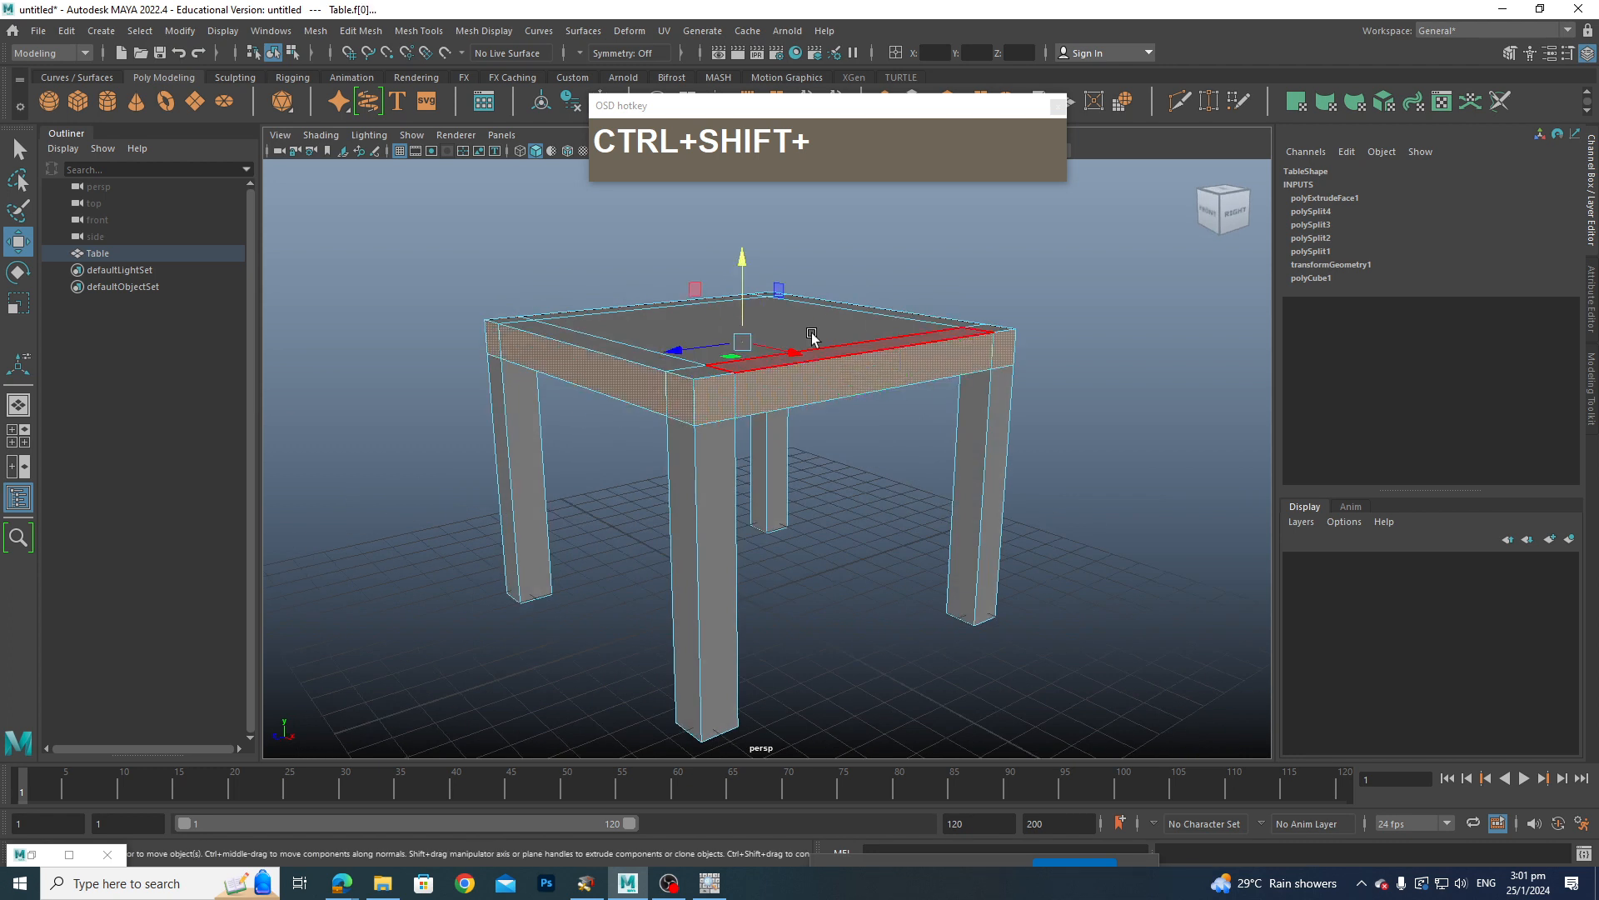
left_click_drag(812, 350, 871, 404, "alt")
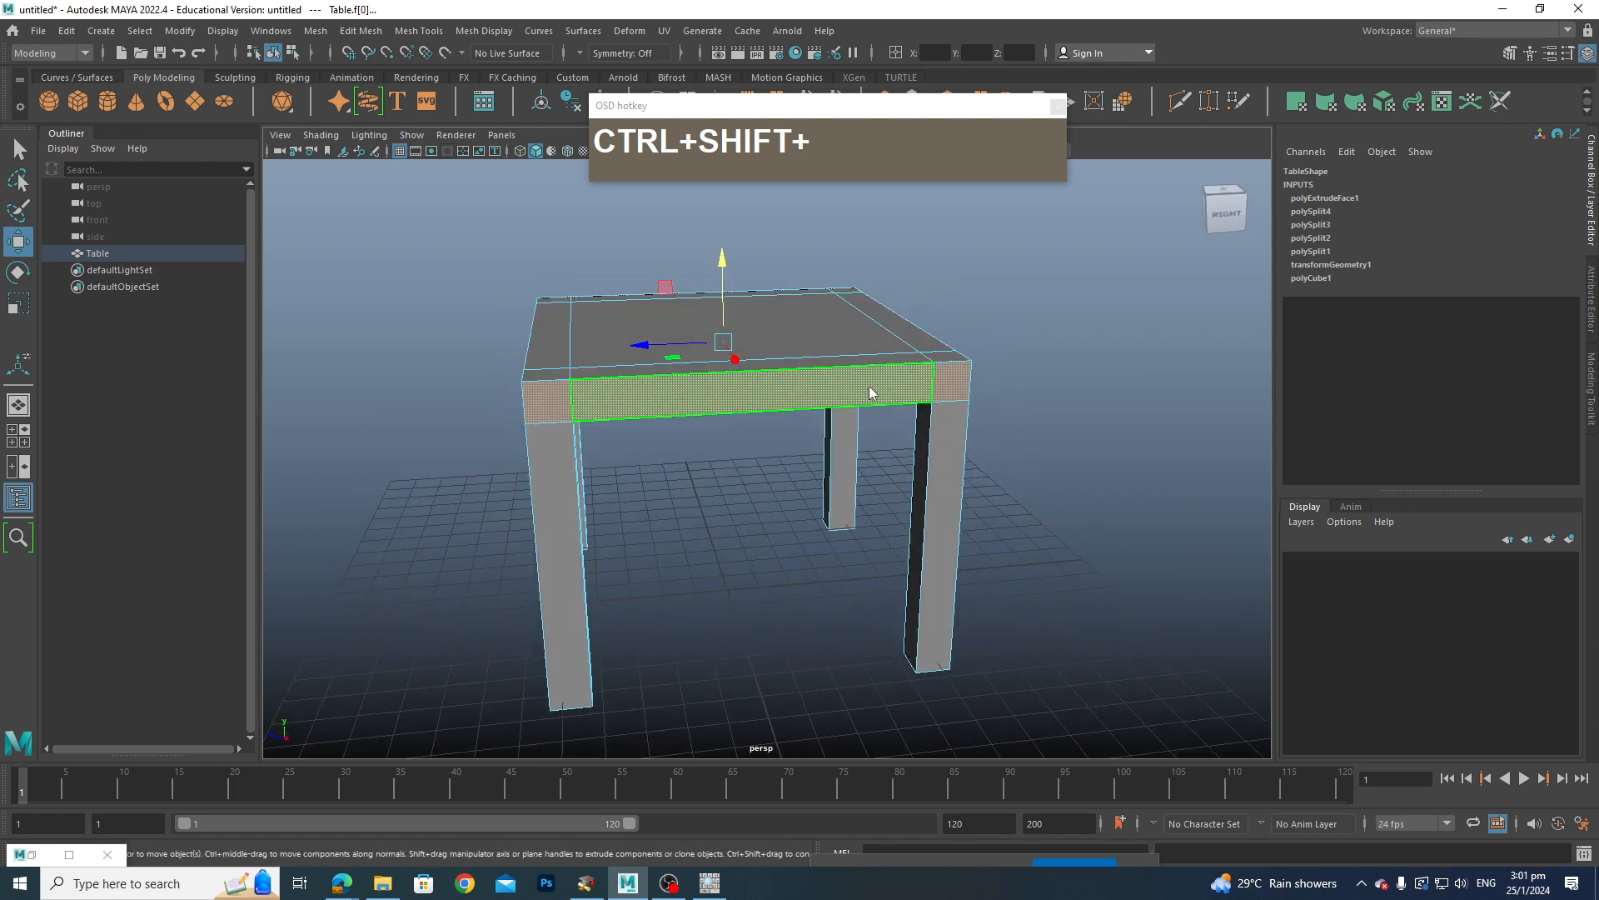
right_click_drag(870, 393, 868, 421, "shift")
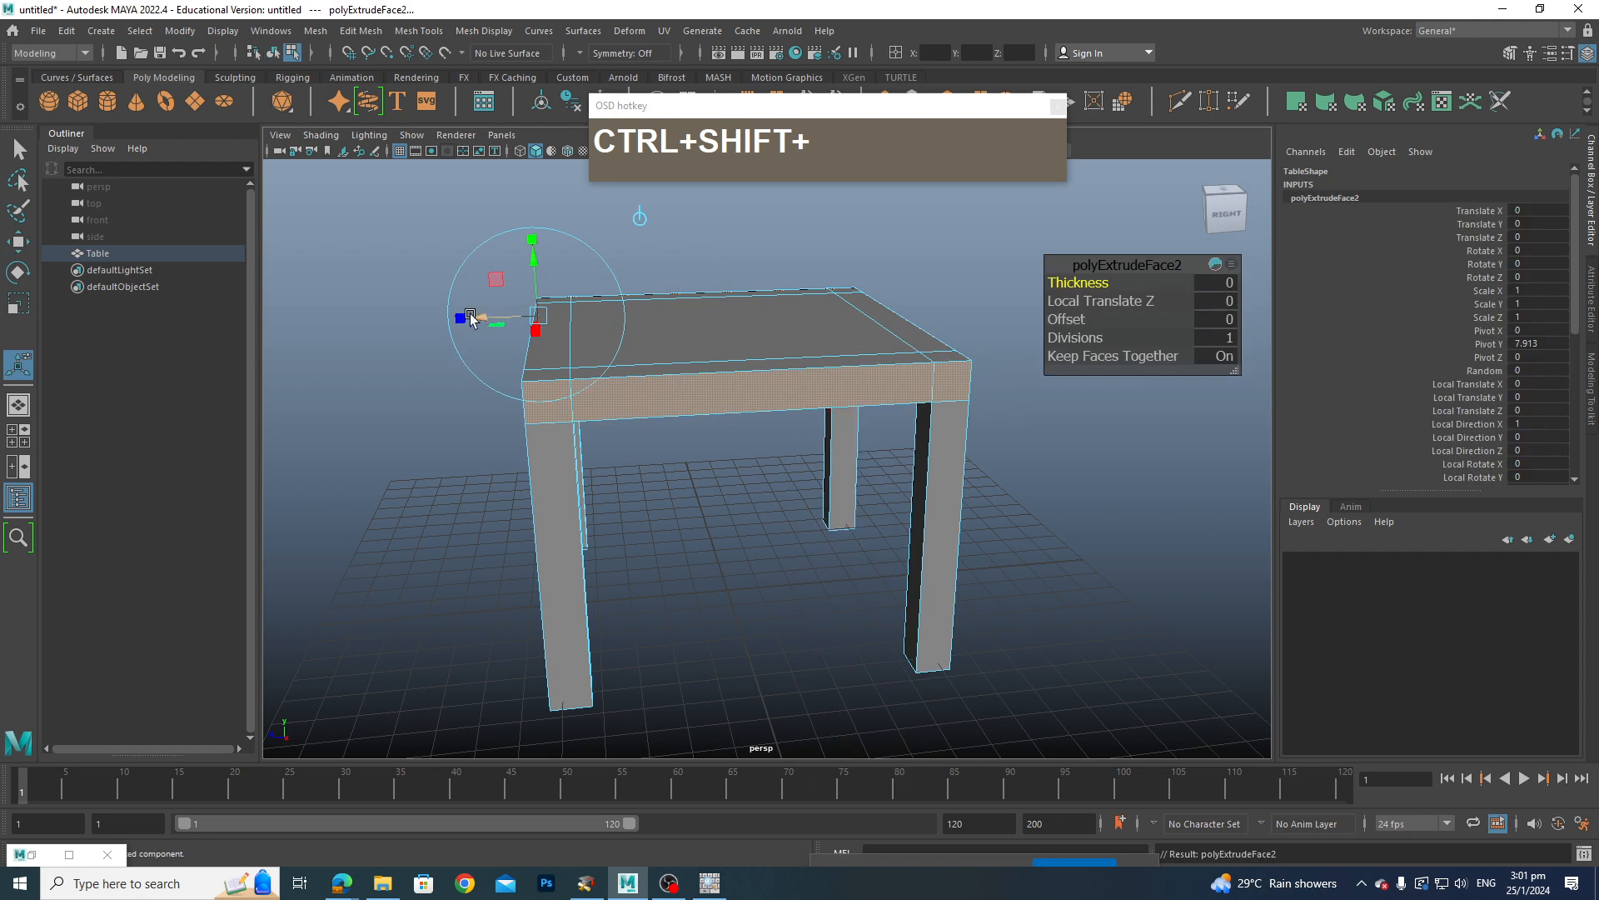
left_click_drag(483, 321, 933, 389)
key("ctrl+z")
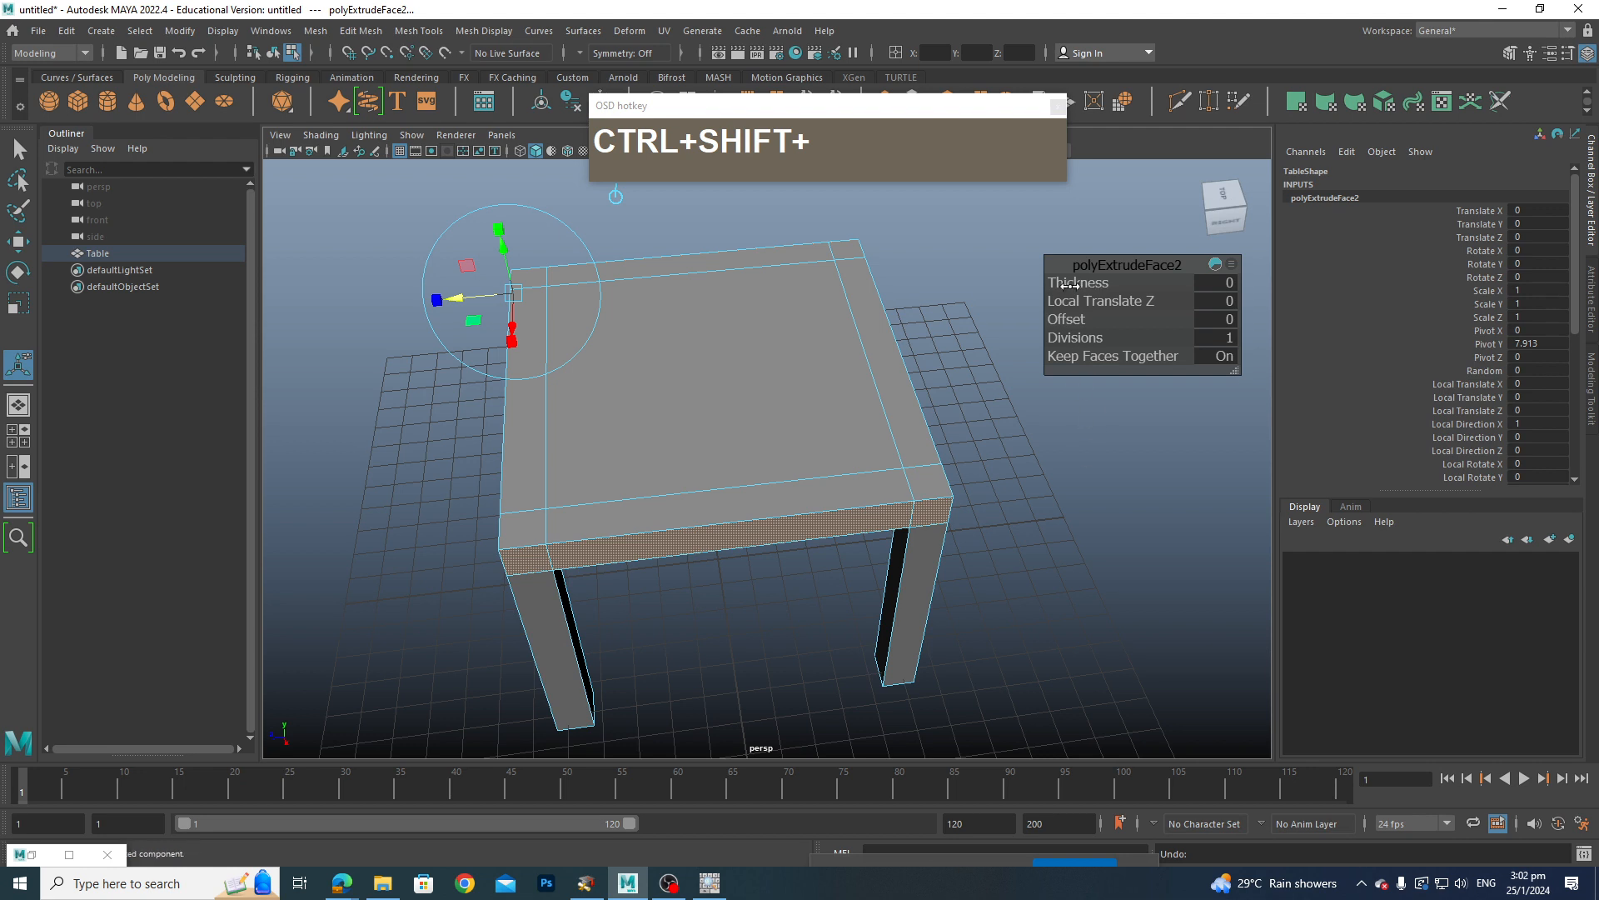
middle_click_drag(1075, 285, 1082, 284)
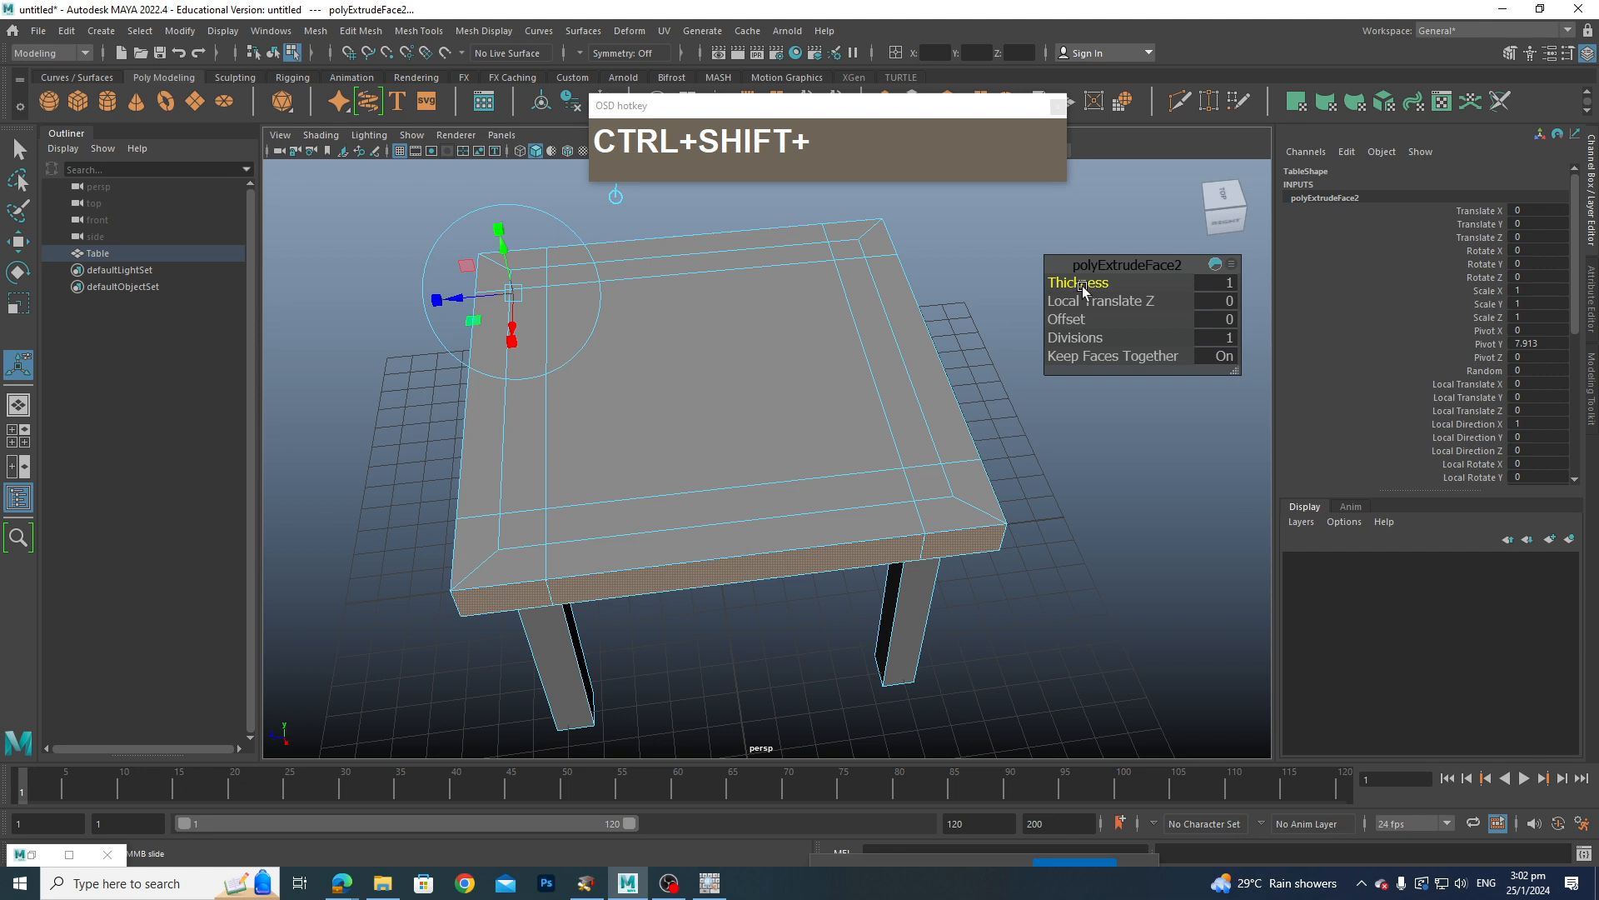
left_click(1071, 471)
Switch from face mode to object mode and select the whole table.
left_click_drag(1087, 573, 964, 474, "alt")
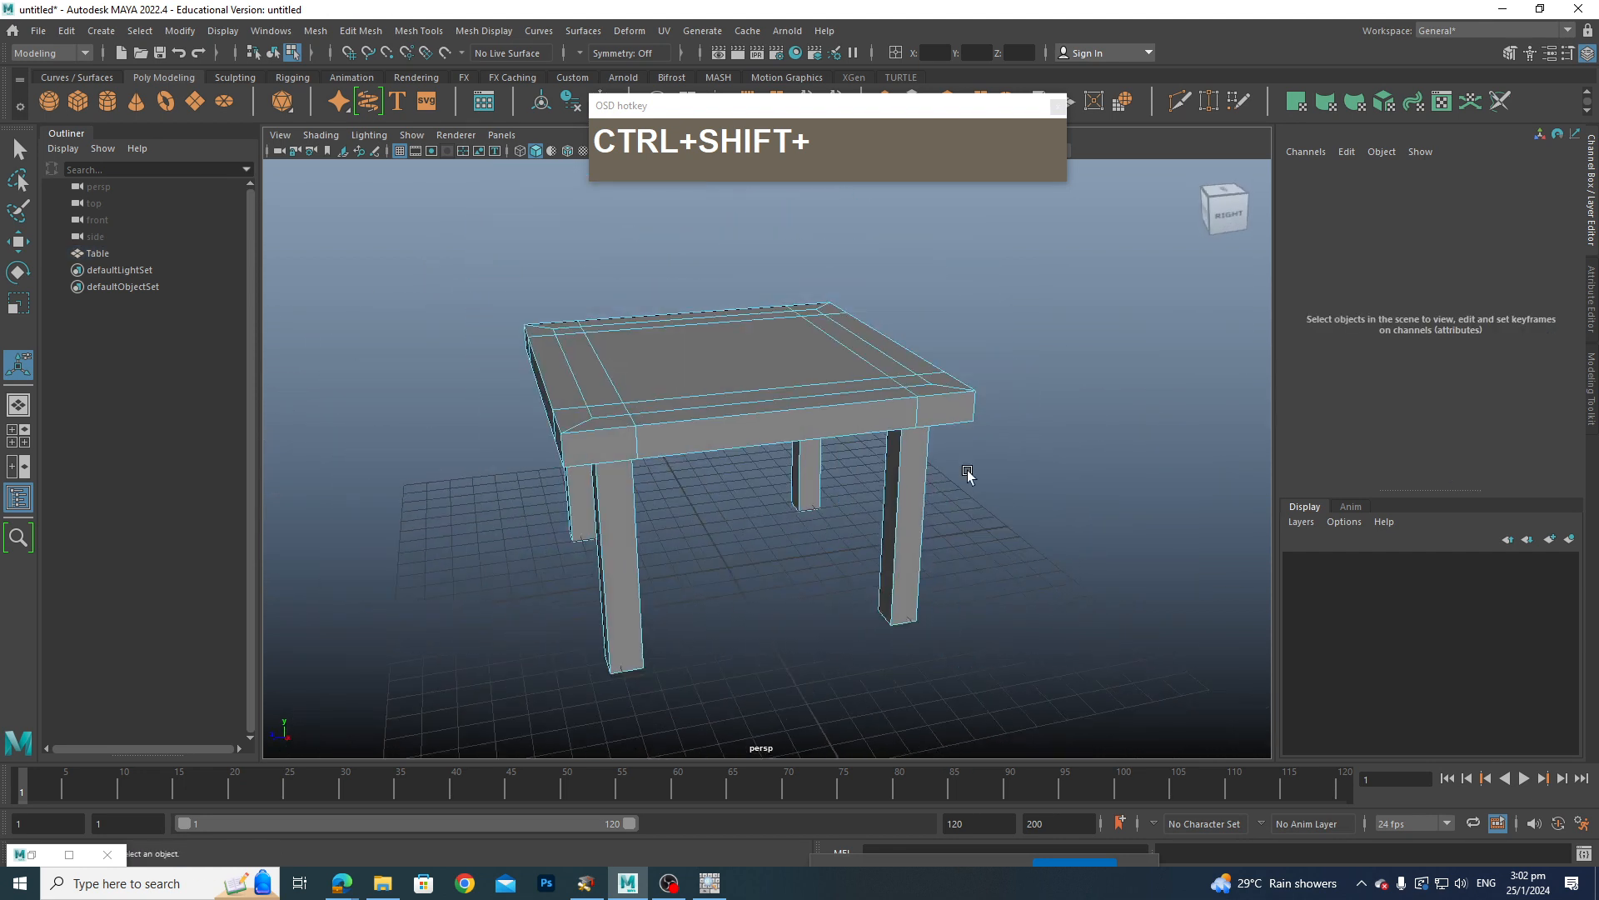
right_click_drag(826, 355, 899, 328)
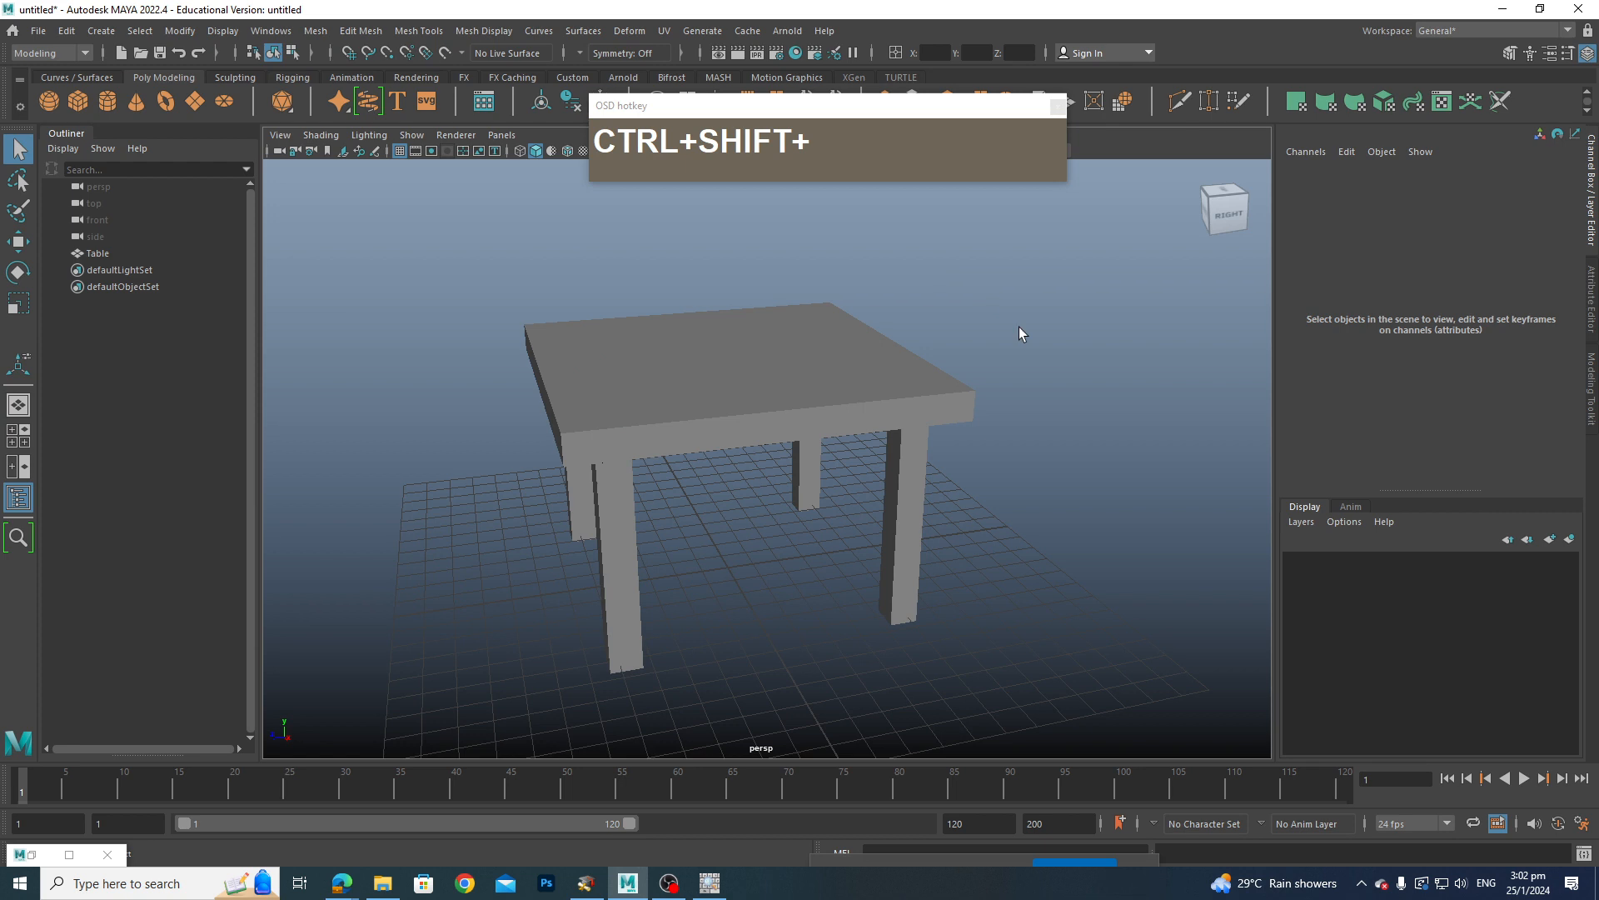
left_click_drag(1001, 475, 1025, 475, "alt")
left_click(917, 444)
left_click_drag(917, 443, 954, 494, "alt")
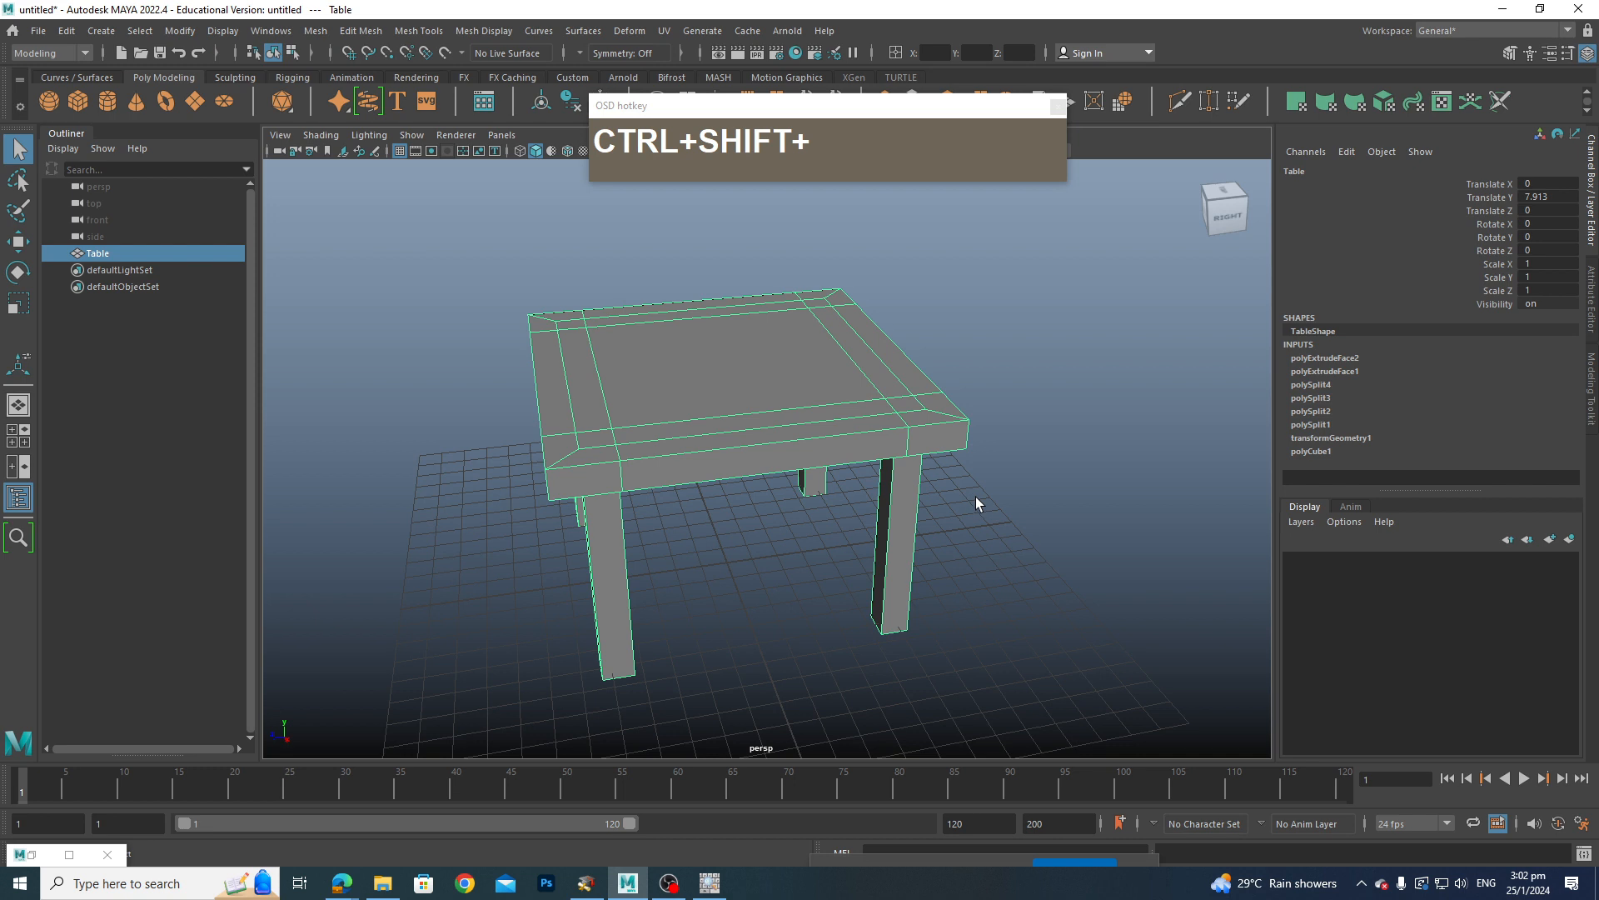
Preview the table with smooth mesh display and restore the unsmoothed display.
key("3")
left_click(996, 582)
mouse_move(990, 591)
left_mouse_down("alt")
mouse_move(987, 525)
mouse_move(1057, 529)
mouse_move(1011, 569)
left_mouse_up("alt")
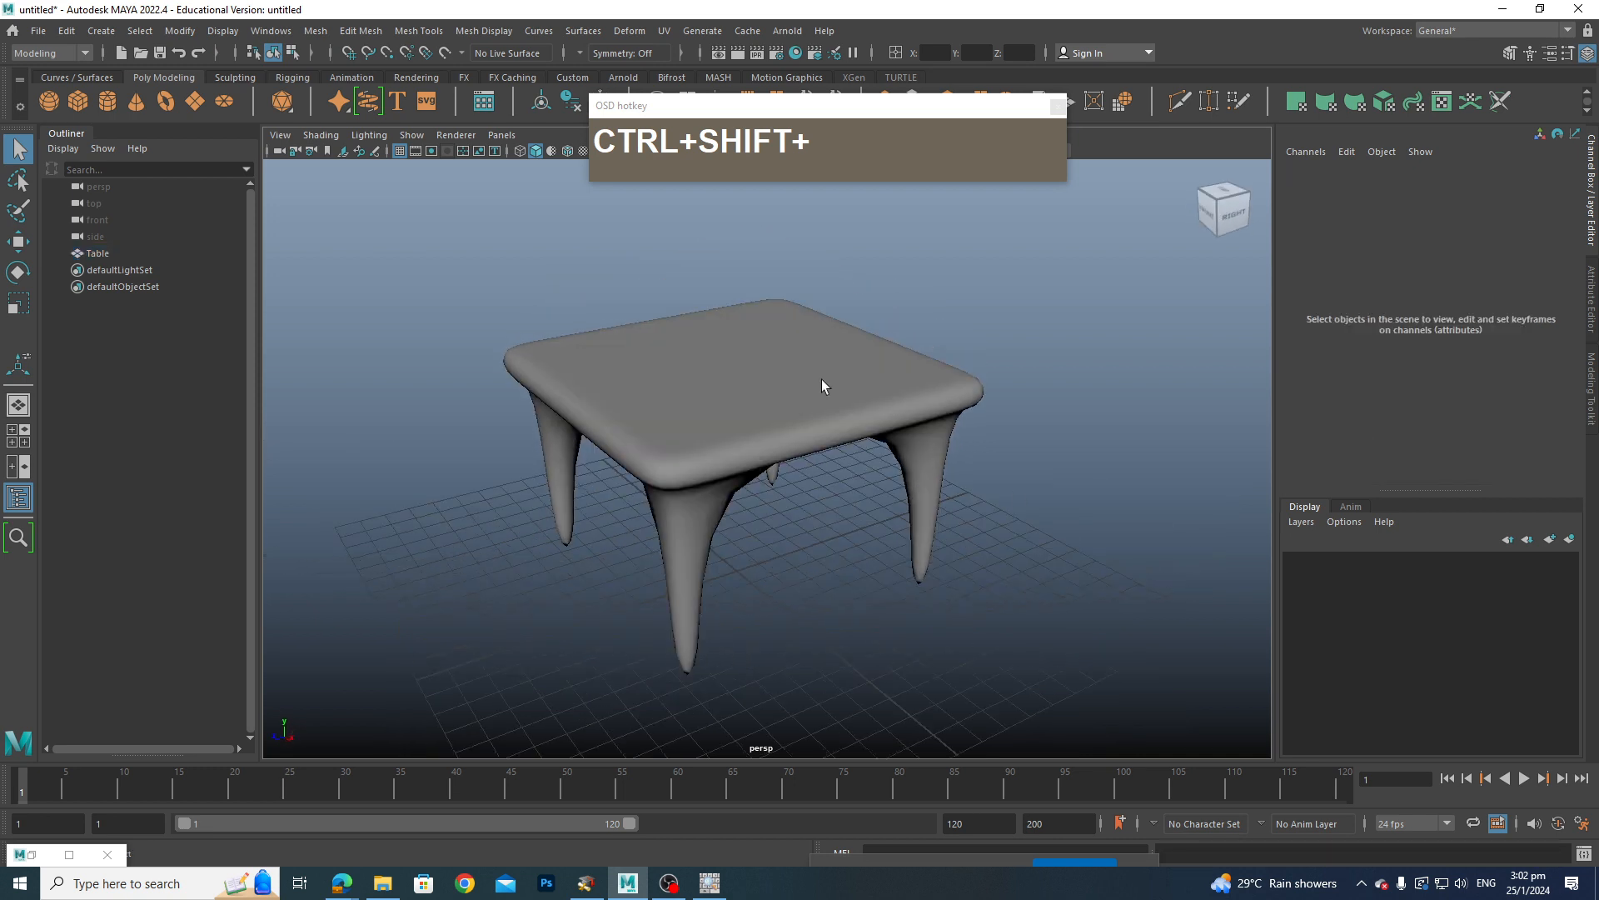
left_click(898, 391)
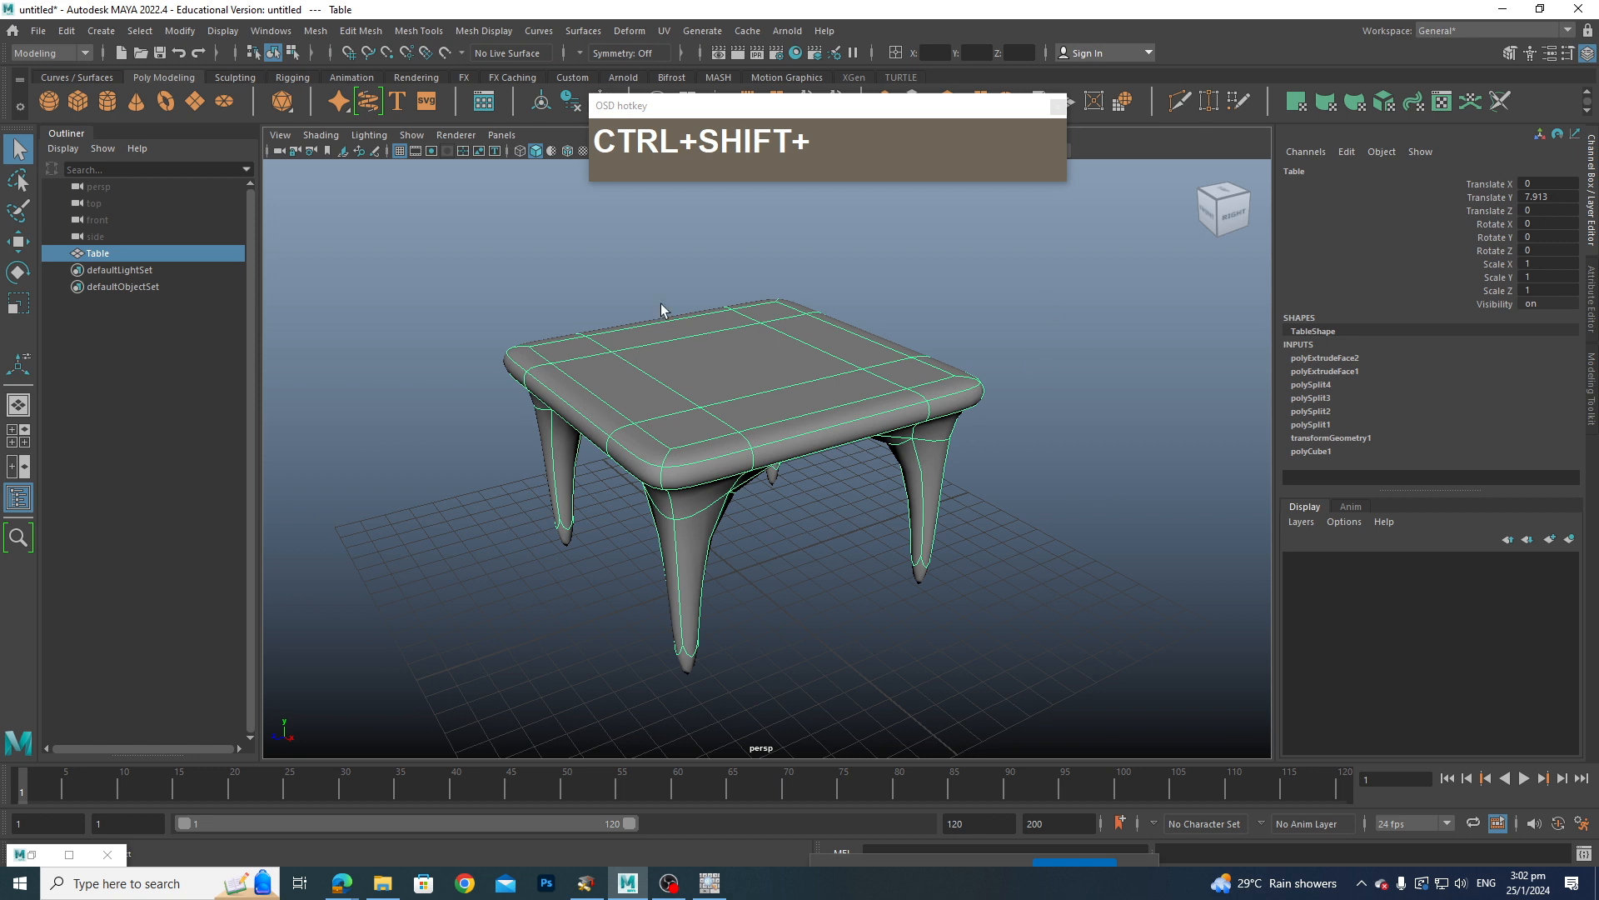
key("1")
left_click(1037, 527)
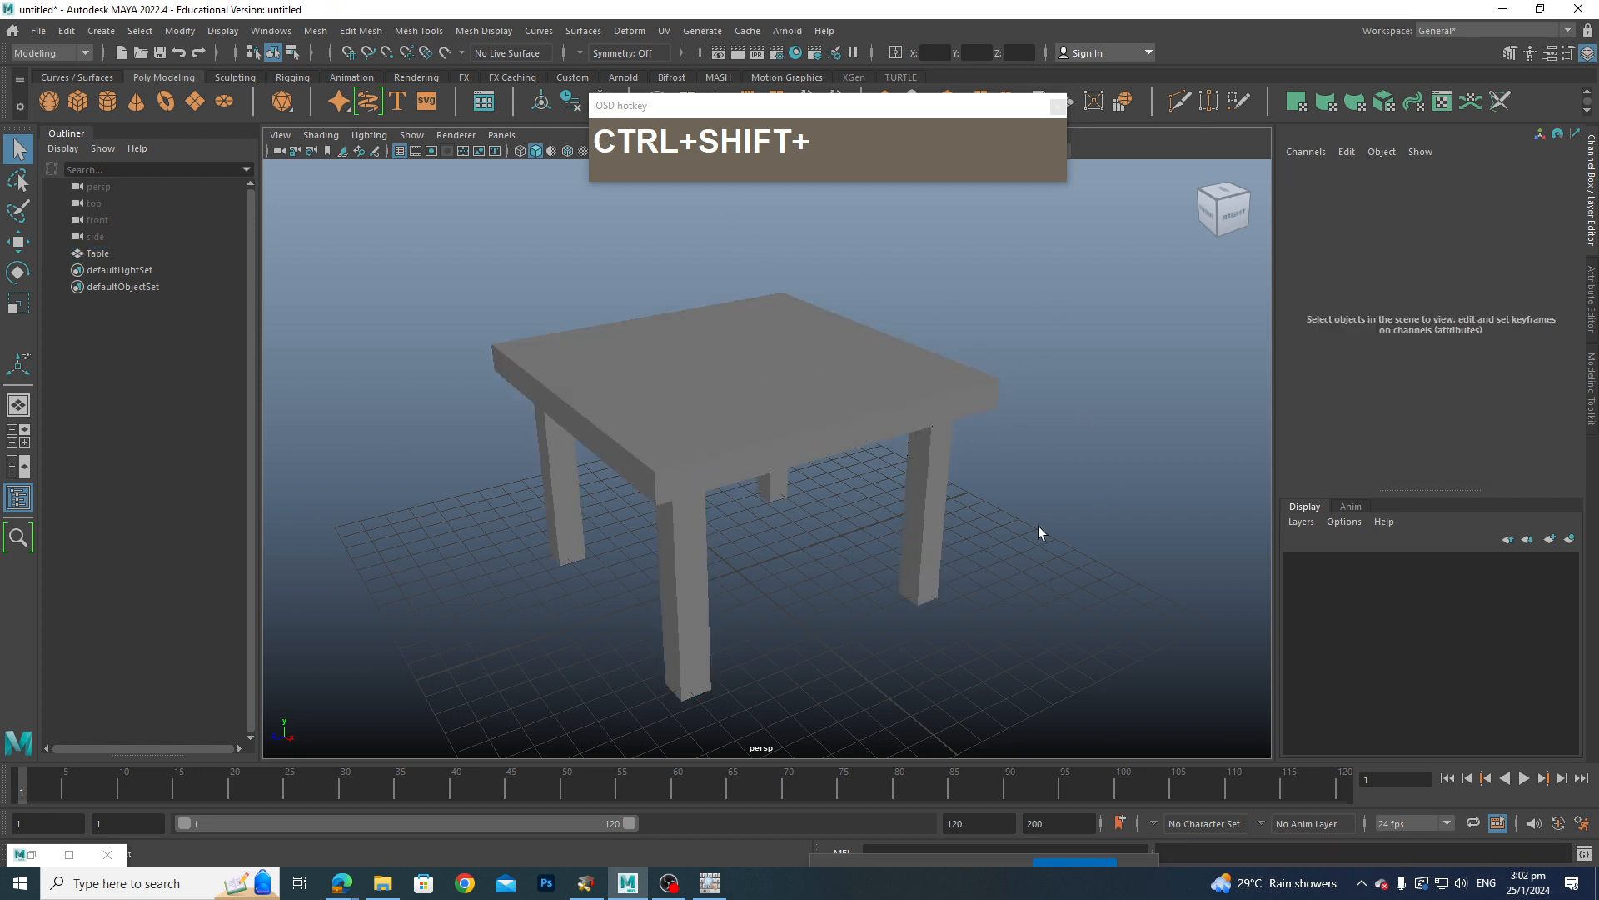
In the front view, raise the table to a Translate Y of about 8.143 so its legs stand on the ground line.
mouse_move(1038, 527)
left_mouse_down("alt")
mouse_move(961, 540)
mouse_move(988, 500)
mouse_move(938, 486)
mouse_move(933, 513)
mouse_move(896, 507)
mouse_move(953, 364)
mouse_move(982, 353)
left_mouse_up("alt")
key("alt+5")
key("space")
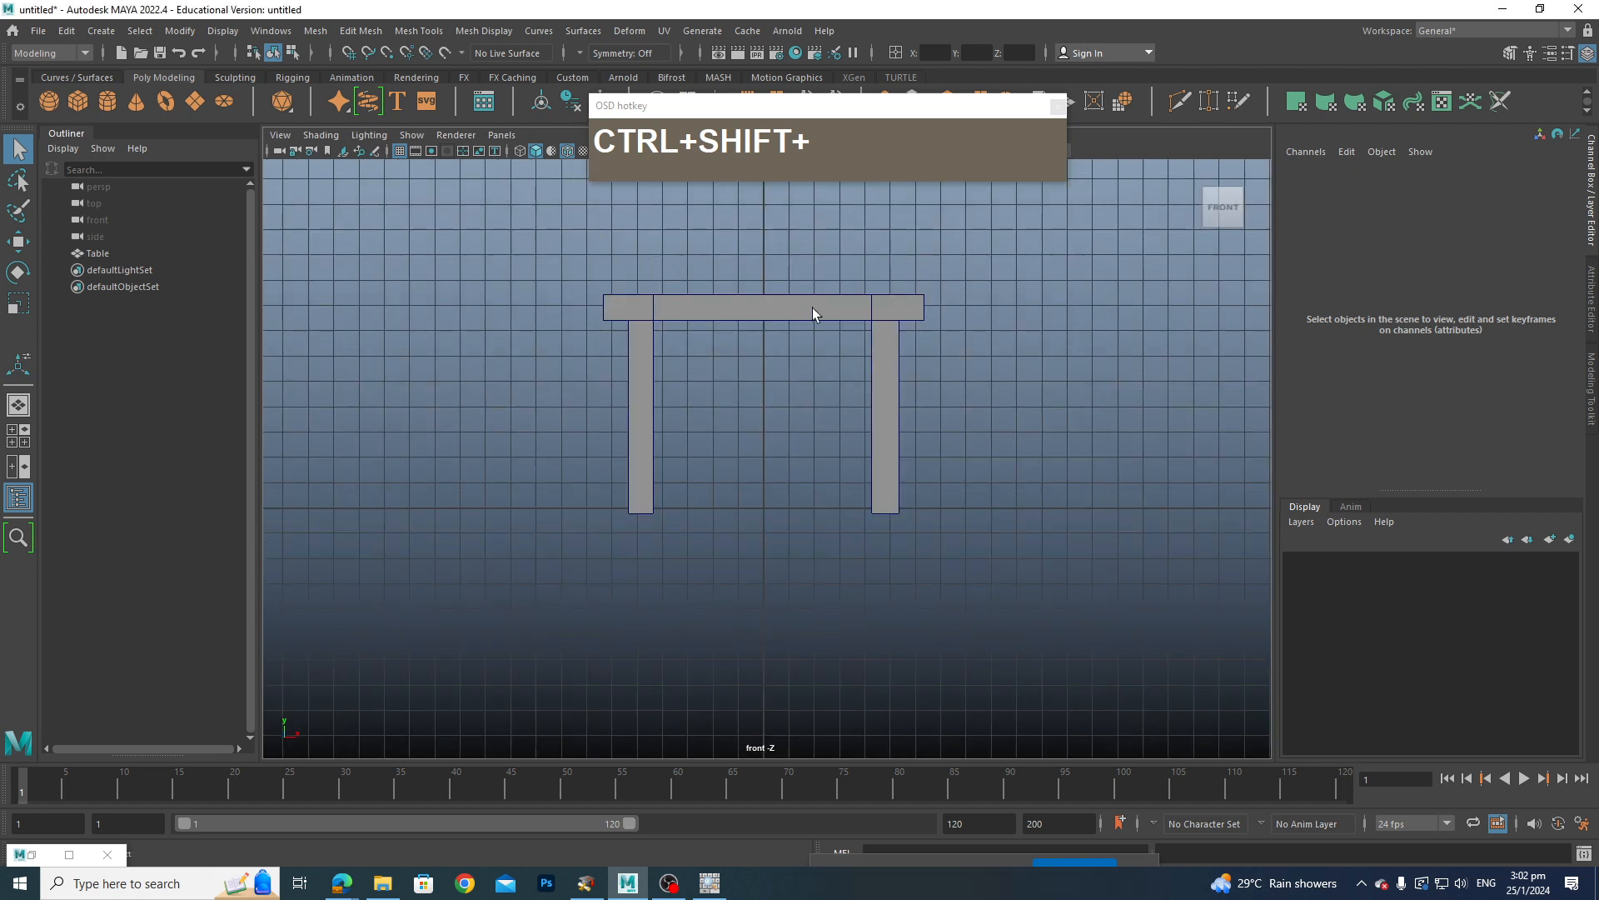
left_click(812, 313)
key("w")
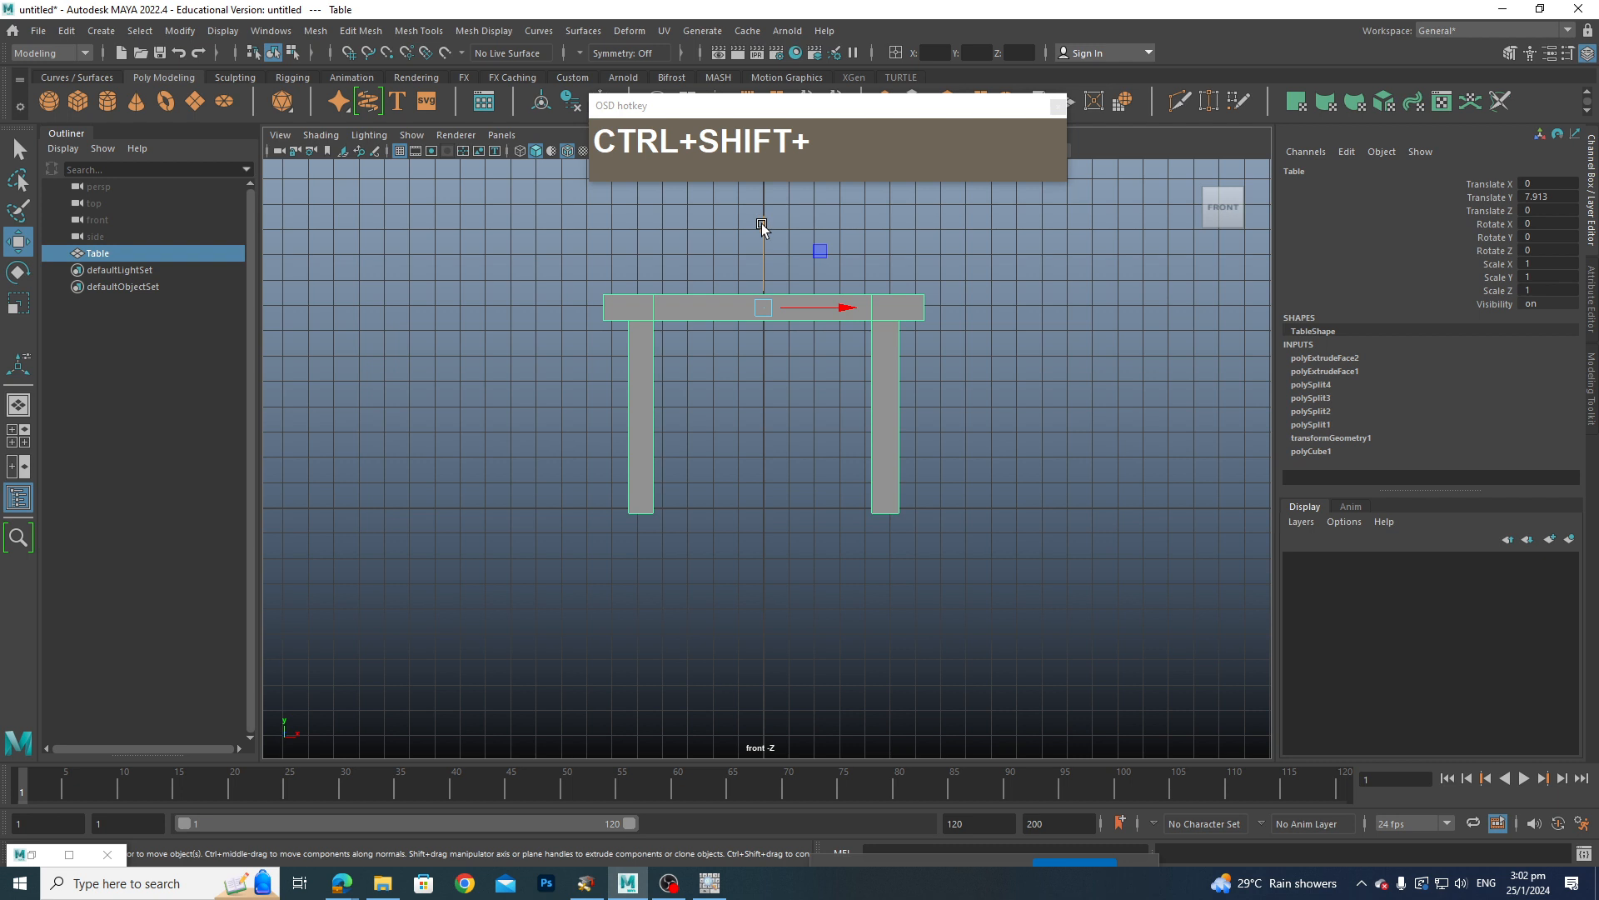
left_click_drag(761, 225, 761, 219)
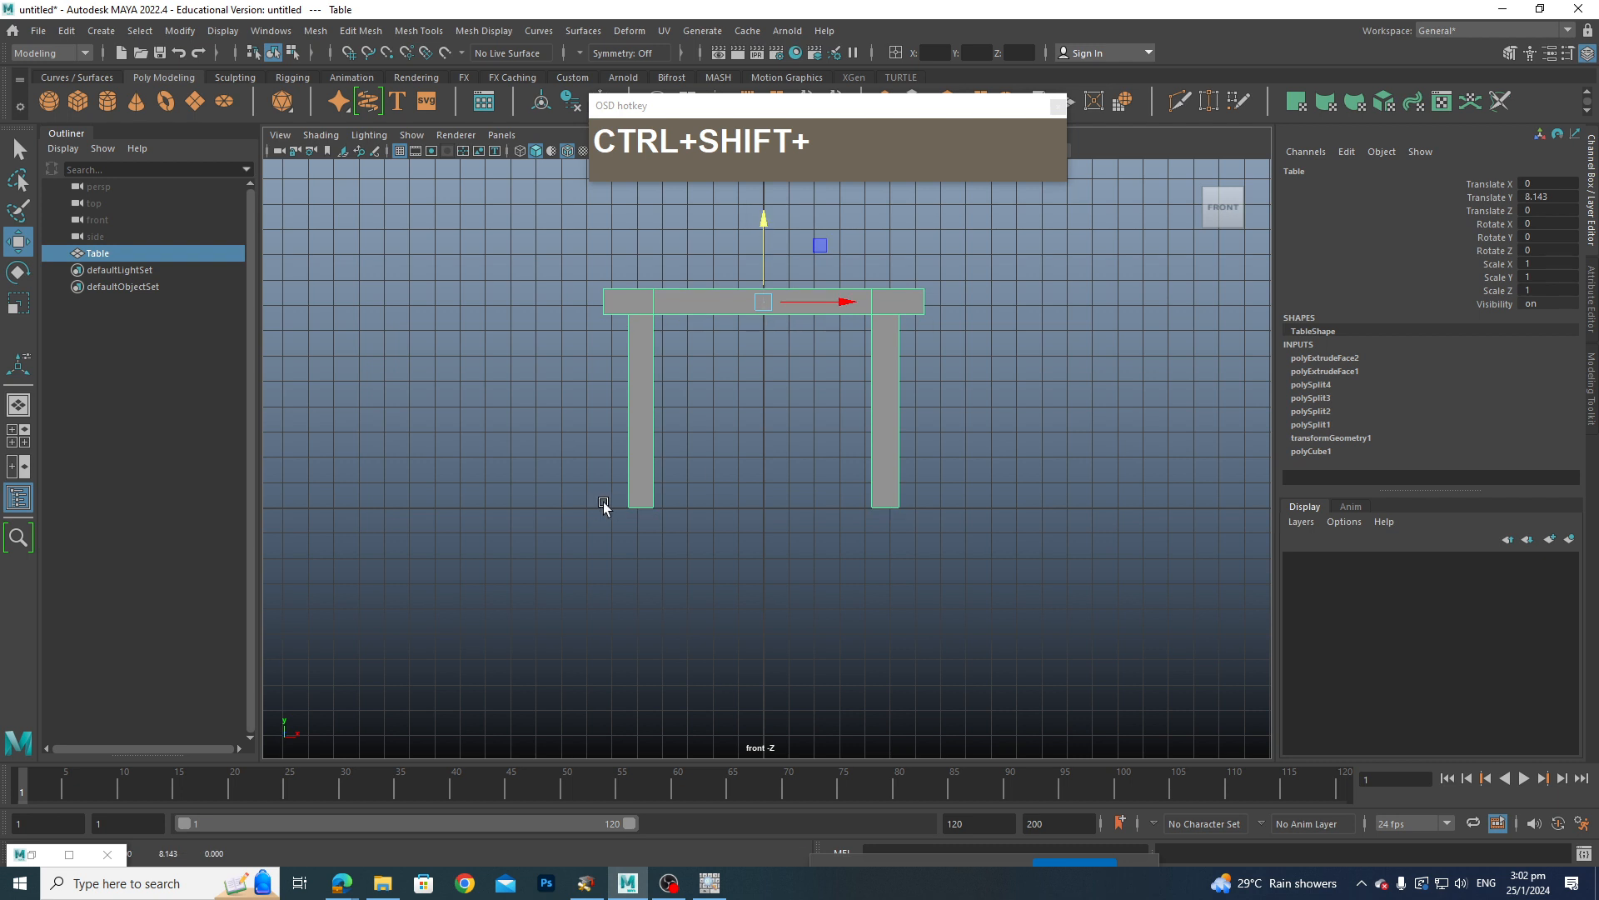
Return to the perspective view and inspect the finished table.
key("space")
left_click_drag(970, 394, 985, 350)
scroll(940, 419, "down", 8)
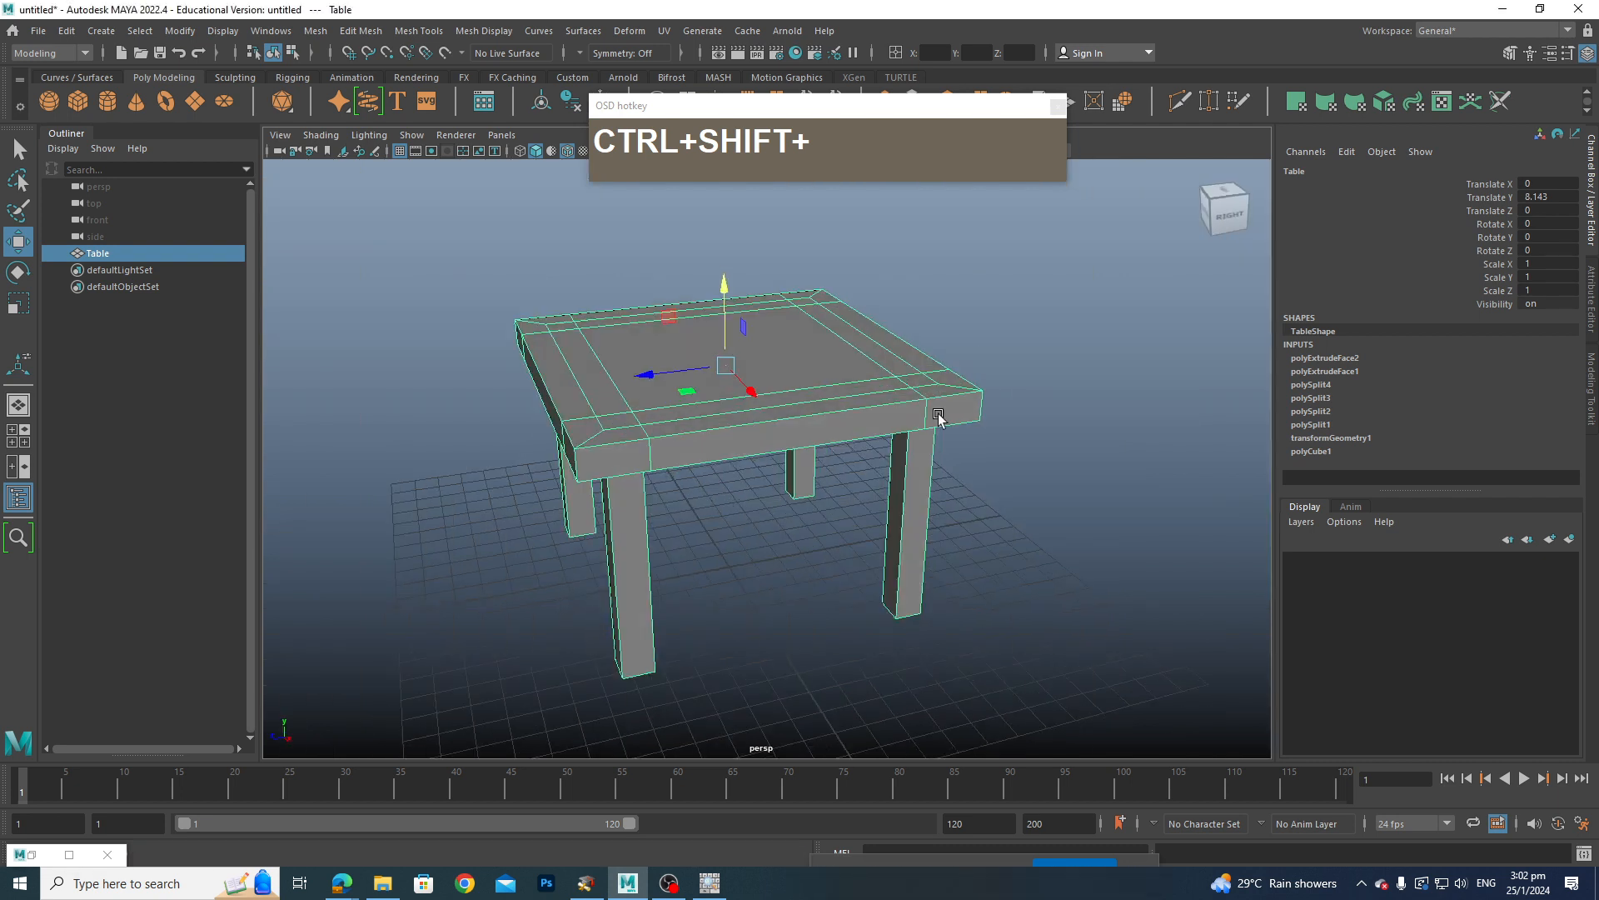
scroll(921, 477, "up", 2)
left_click_drag(922, 484, 917, 505, "alt")
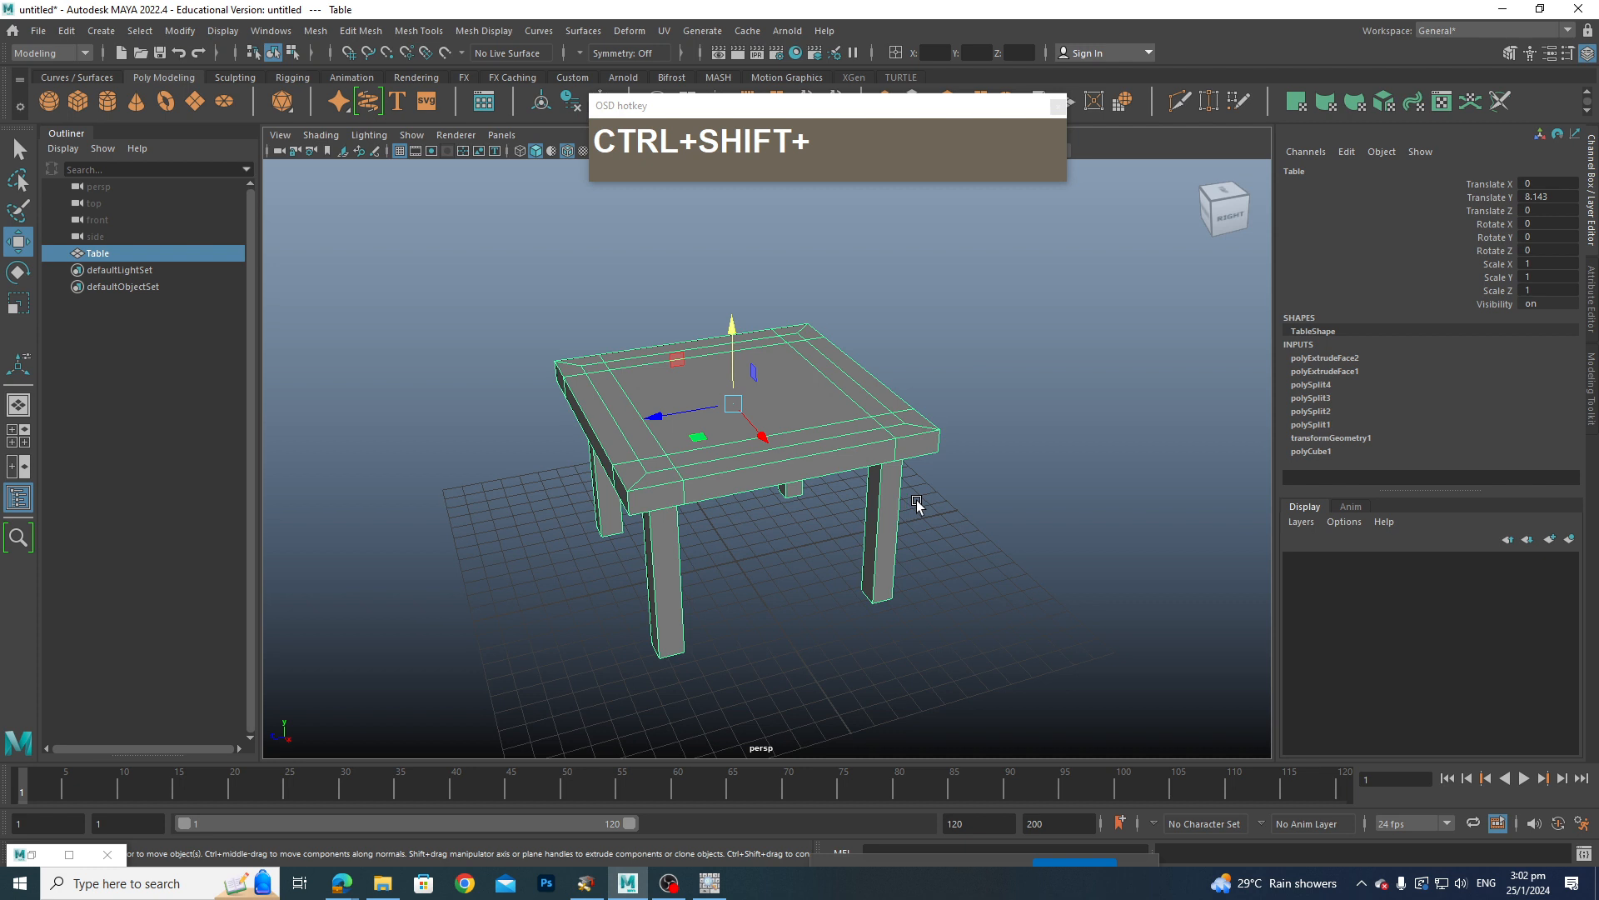
middle_click_drag(917, 505, 919, 480, "alt")
scroll(919, 480, "up", 1)
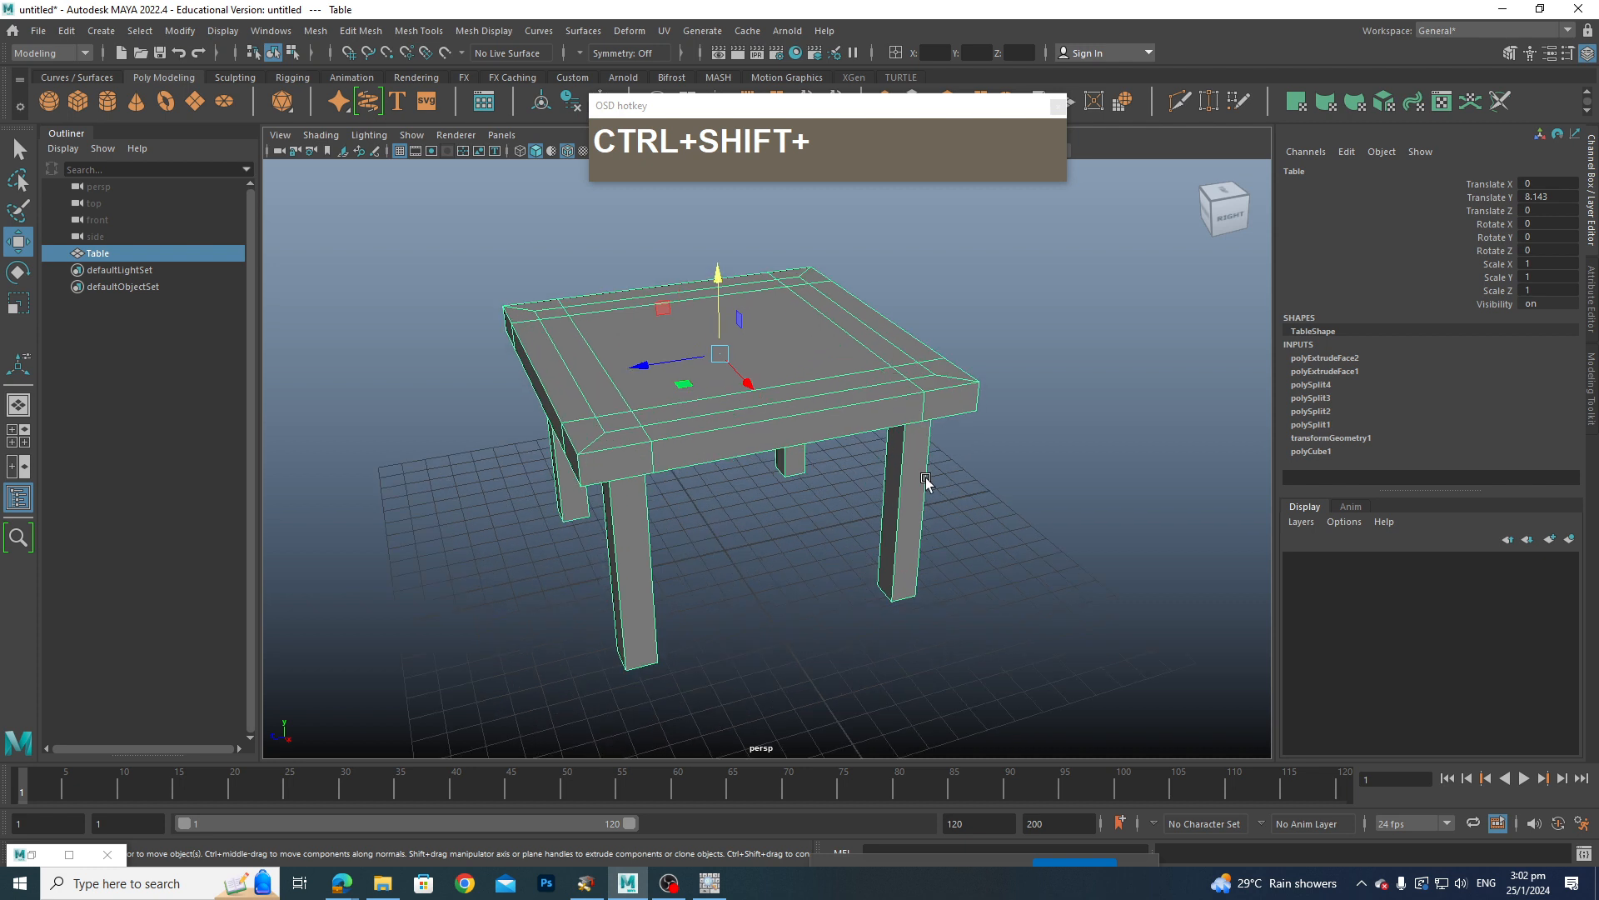